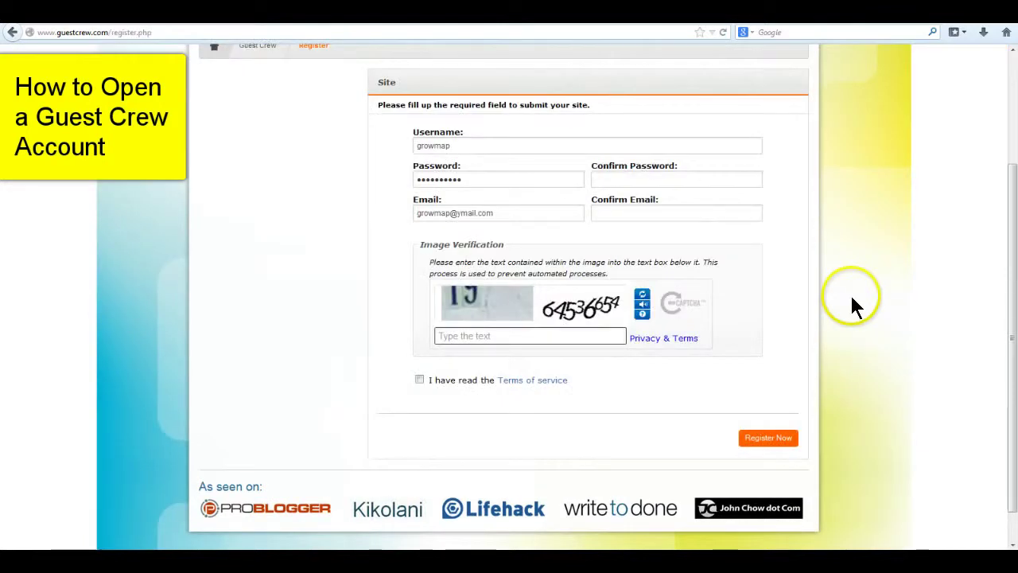
Examine the registration form's username, password, email, image verification and terms of service fields.
left_click(857, 288)
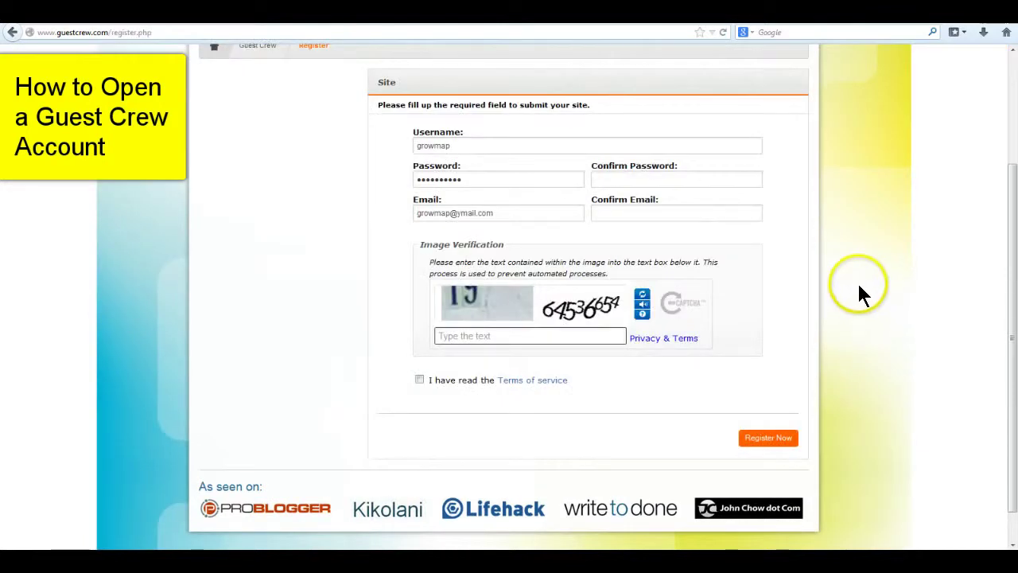
scroll(857, 284, "up", 3)
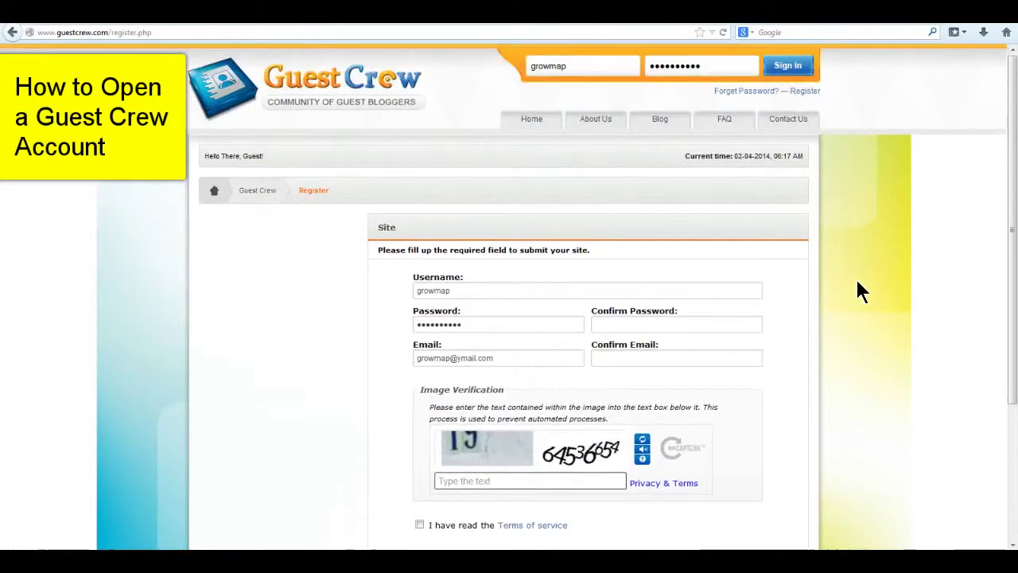
scroll(859, 281, "down", 2)
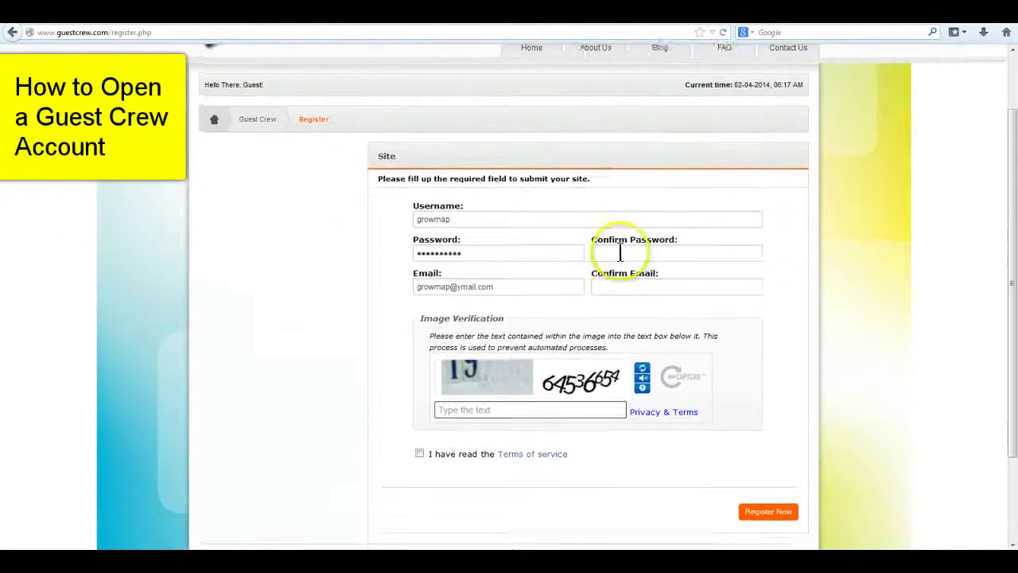
left_click(460, 219)
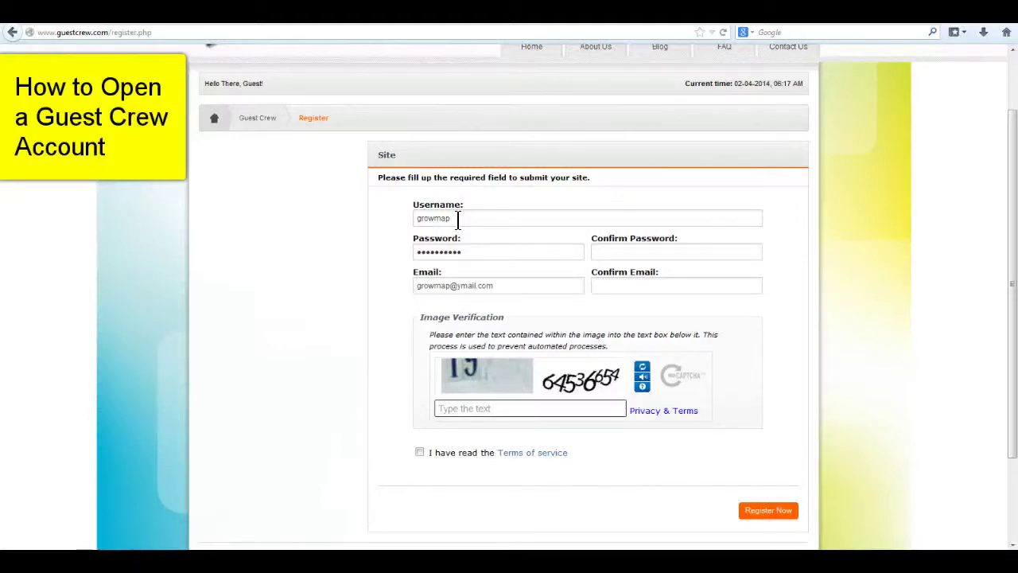
left_click(534, 405)
left_click(493, 417)
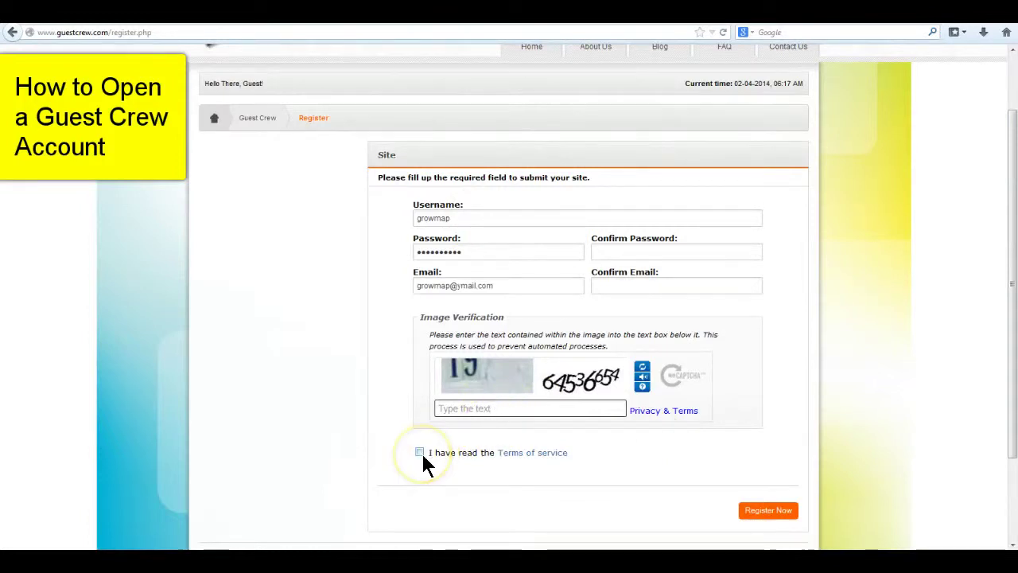
left_click(768, 513)
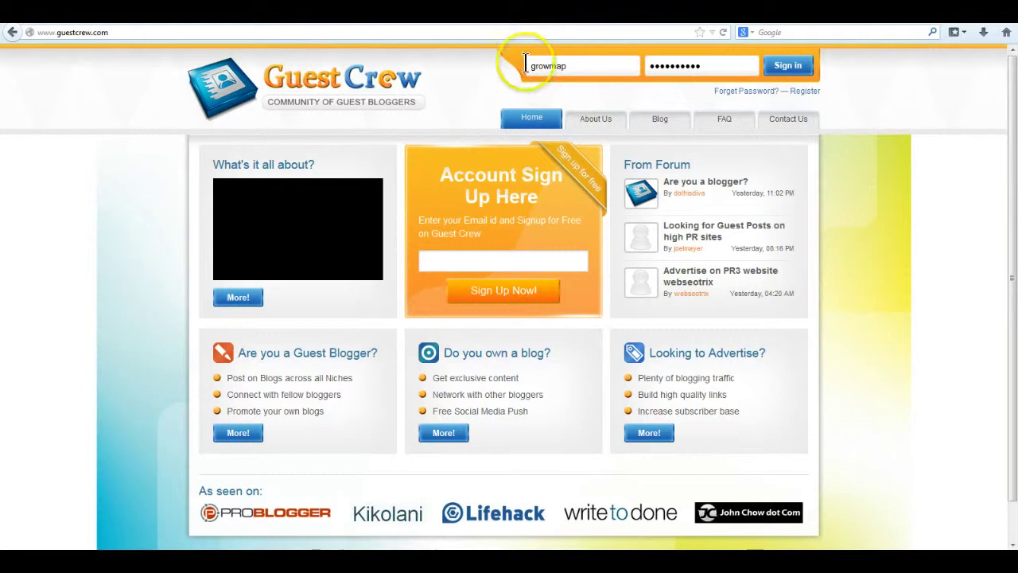
Sign in with the prefilled account credentials and open the advertiser dashboard.
left_click(788, 69)
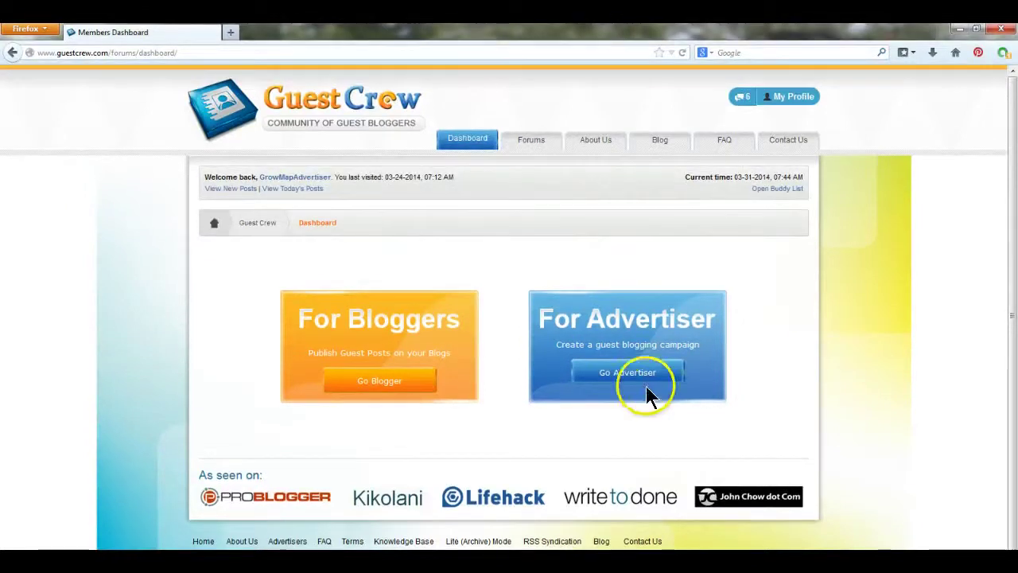
left_click(641, 376)
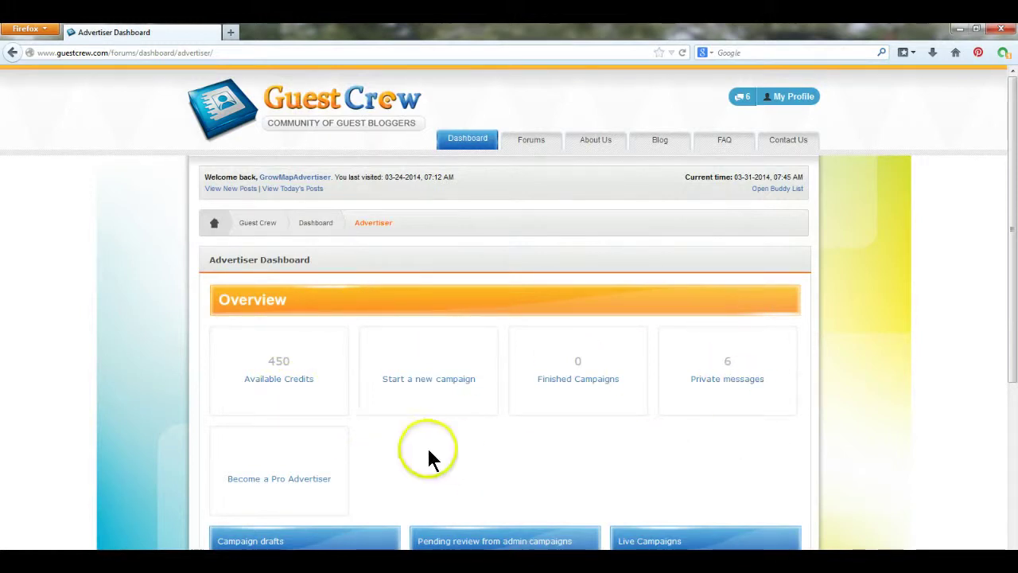
left_click(466, 138)
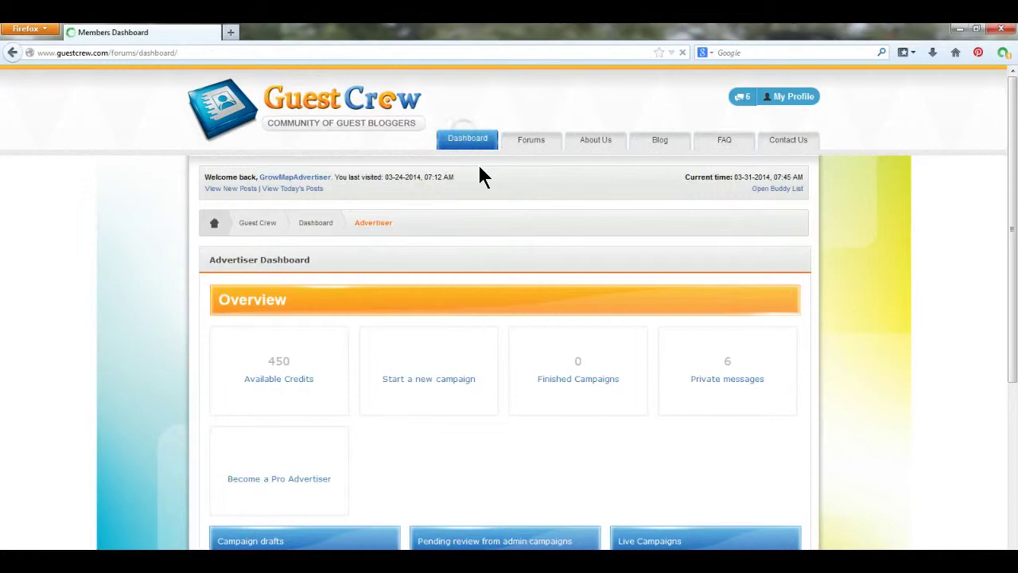
left_click(624, 376)
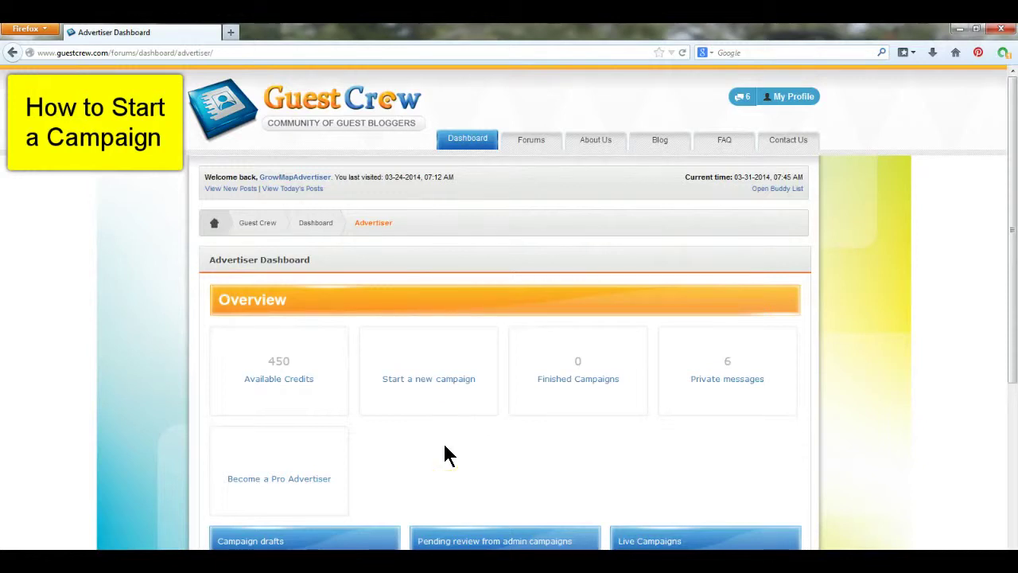
Start a new campaign and name it "Business Name #1".
left_click(435, 379)
left_click(427, 385)
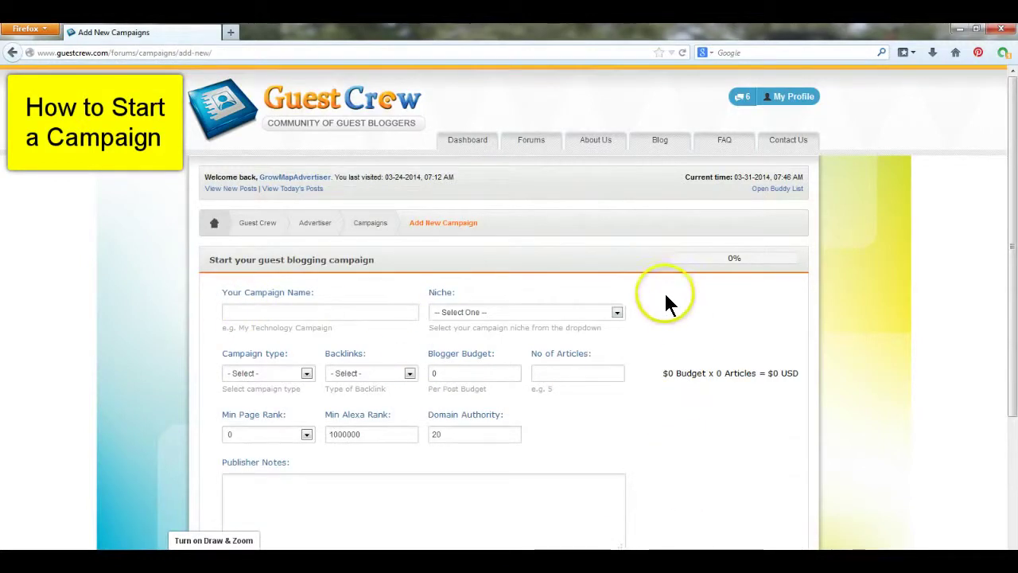
left_click(270, 311)
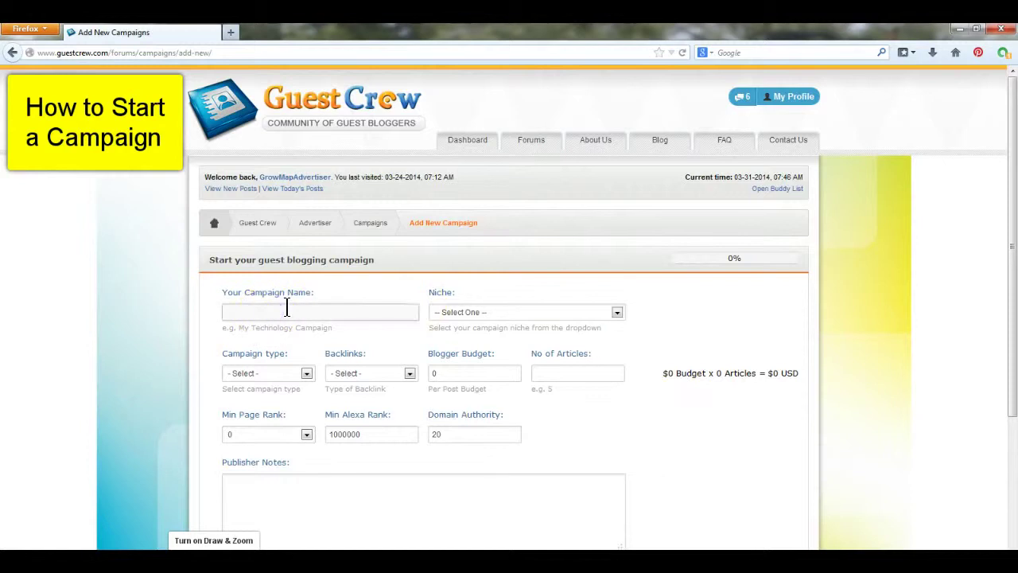
type("Business Name #1")
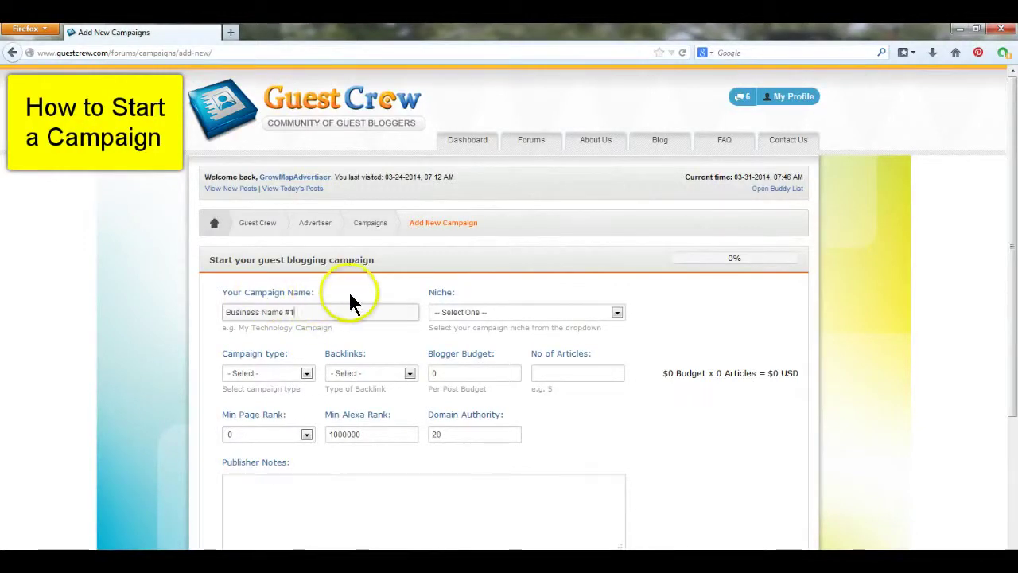
left_click(276, 312)
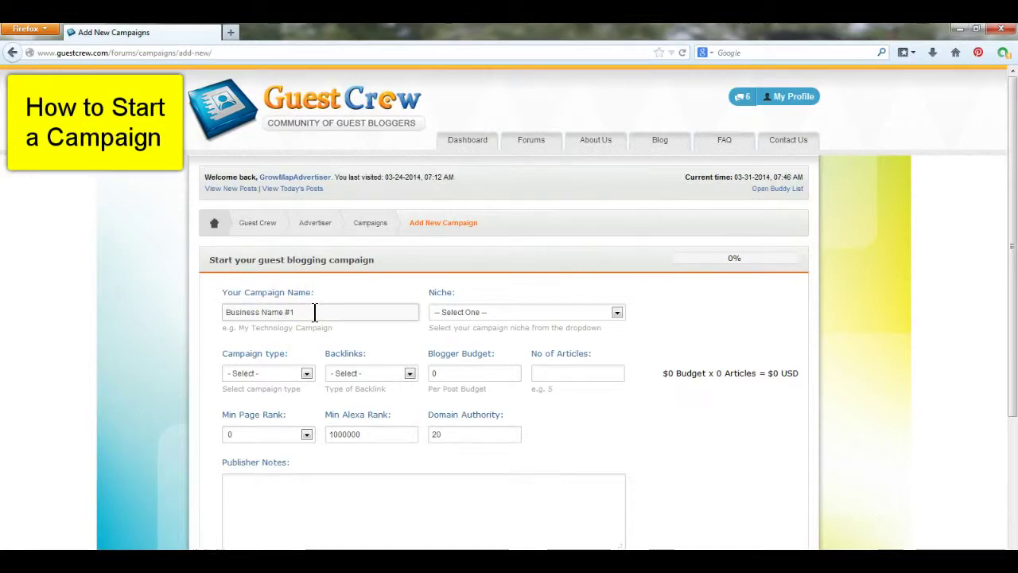
Set the campaign's niche to Family and Personal and its campaign type to Guest Posts.
left_click(617, 313)
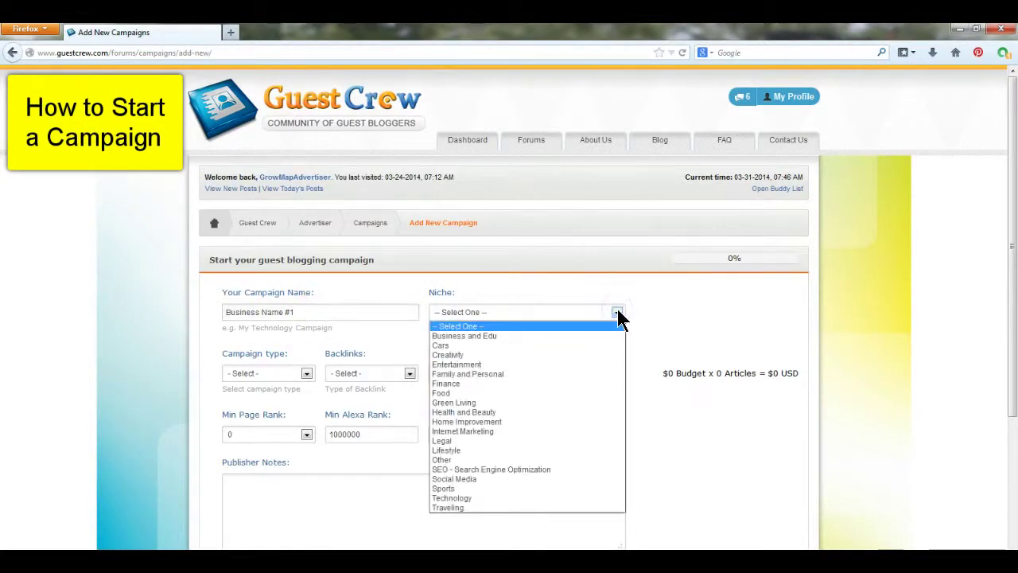
left_click(621, 319)
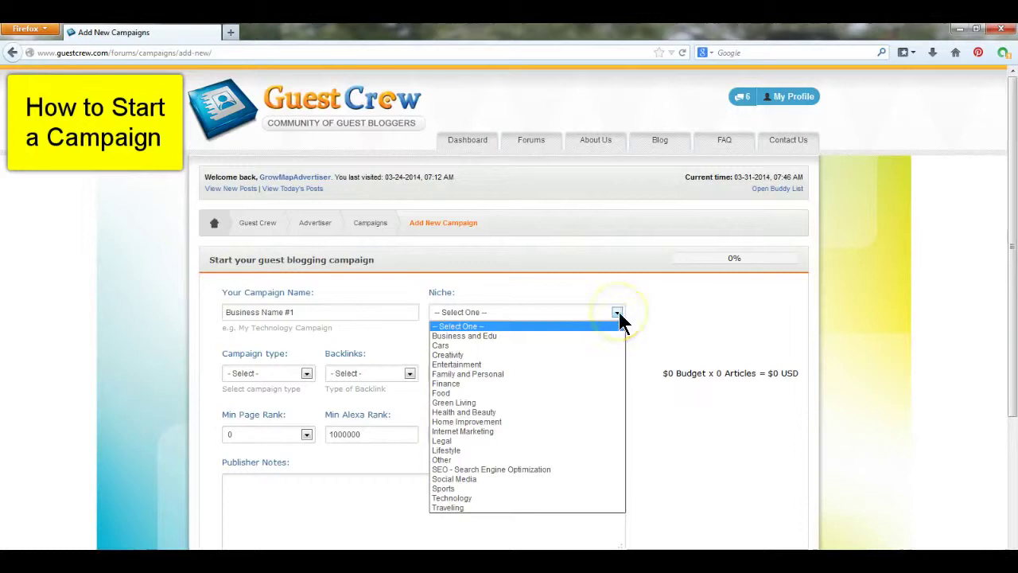
left_click(580, 374)
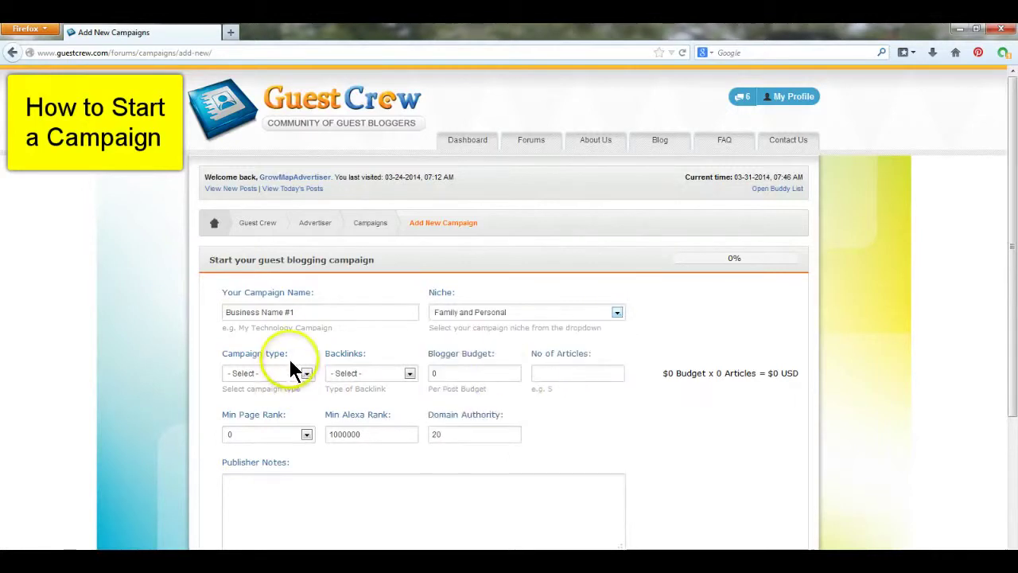
left_click(306, 373)
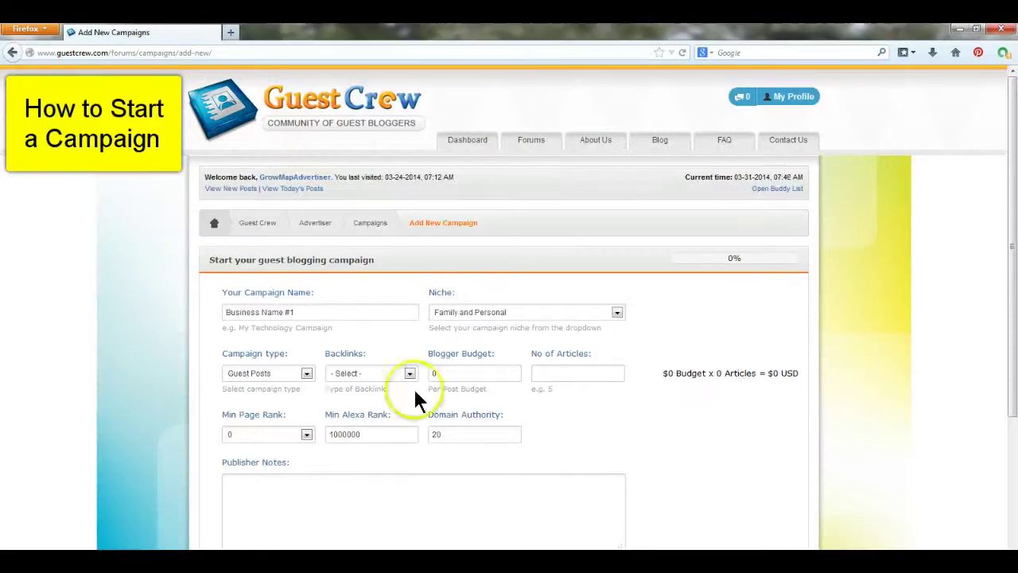
Set the campaign's blogger budget to 100 per post and the number of articles to 3.
left_click(410, 373)
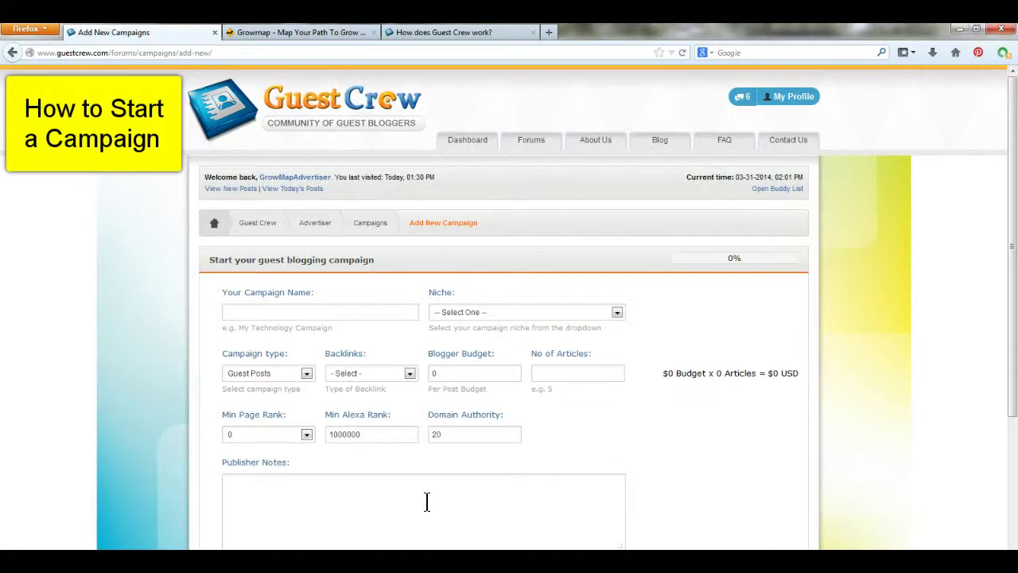
left_click(489, 370)
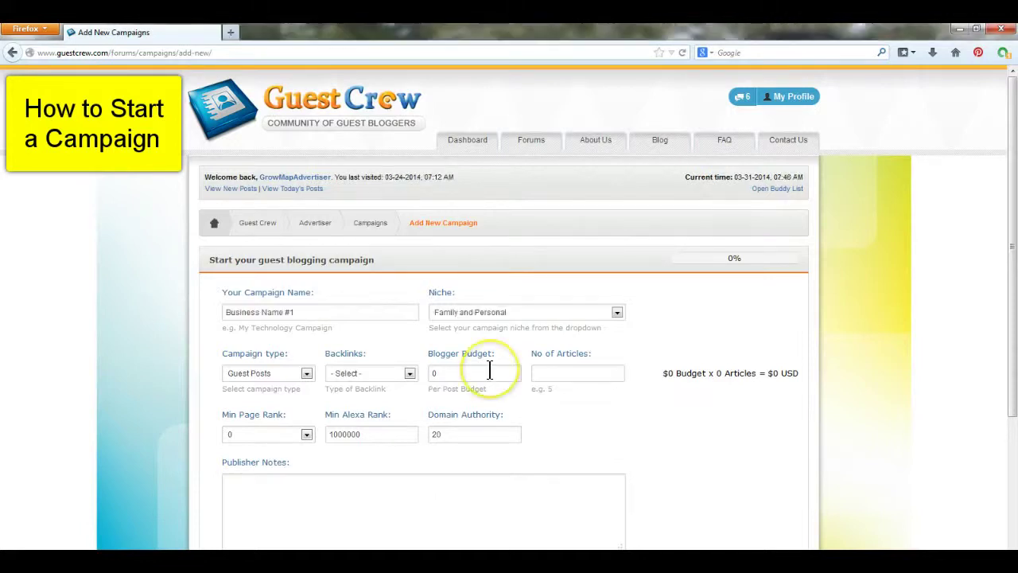
left_click(590, 371)
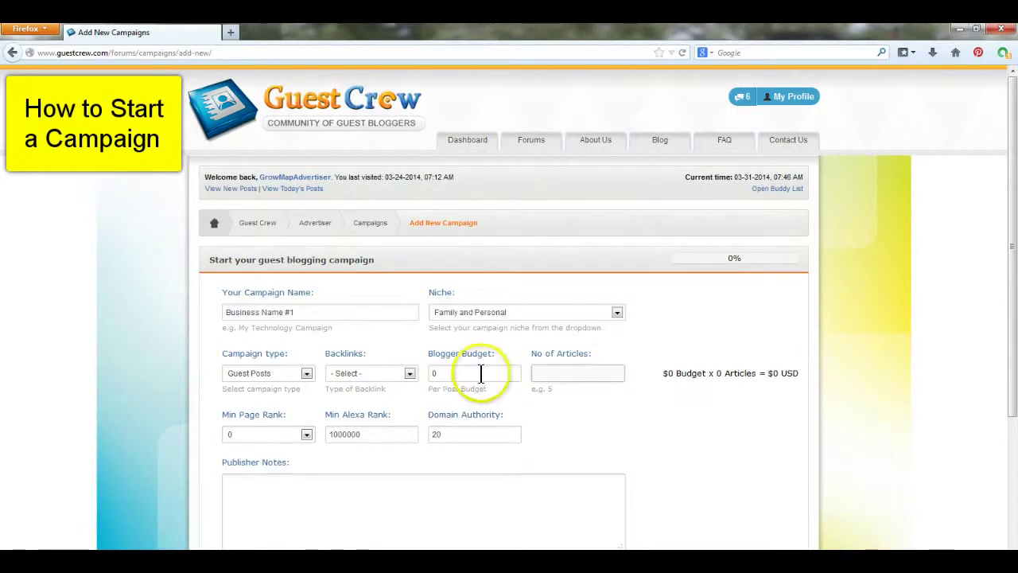
left_click_drag(450, 374, 433, 373)
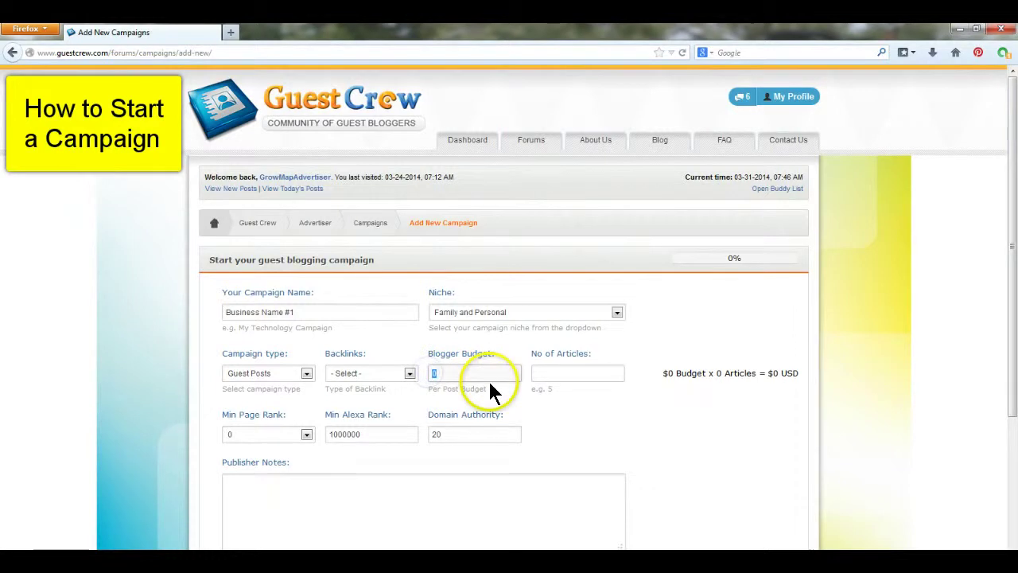
type("100")
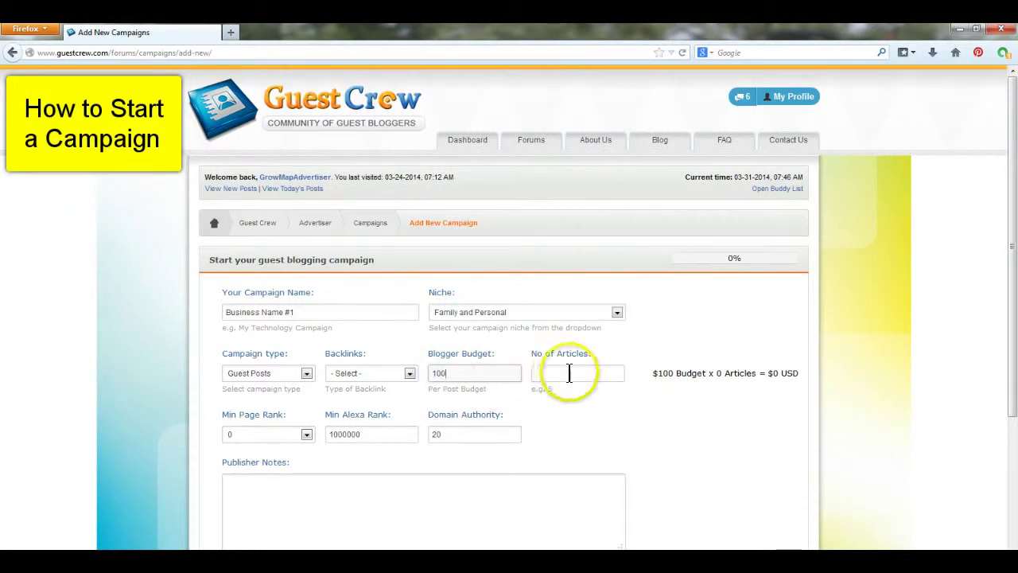
left_click(570, 373)
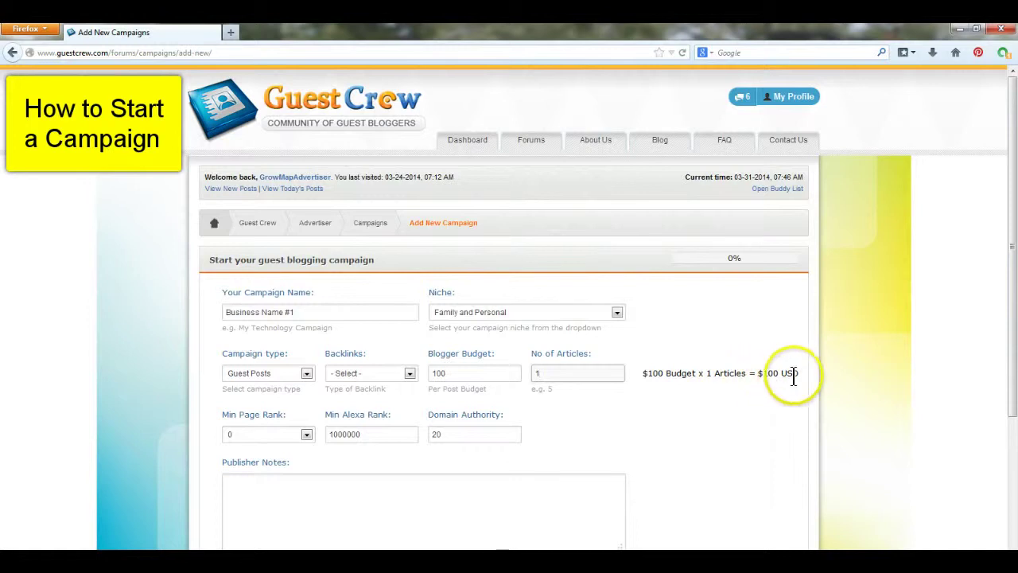
double_click(552, 377)
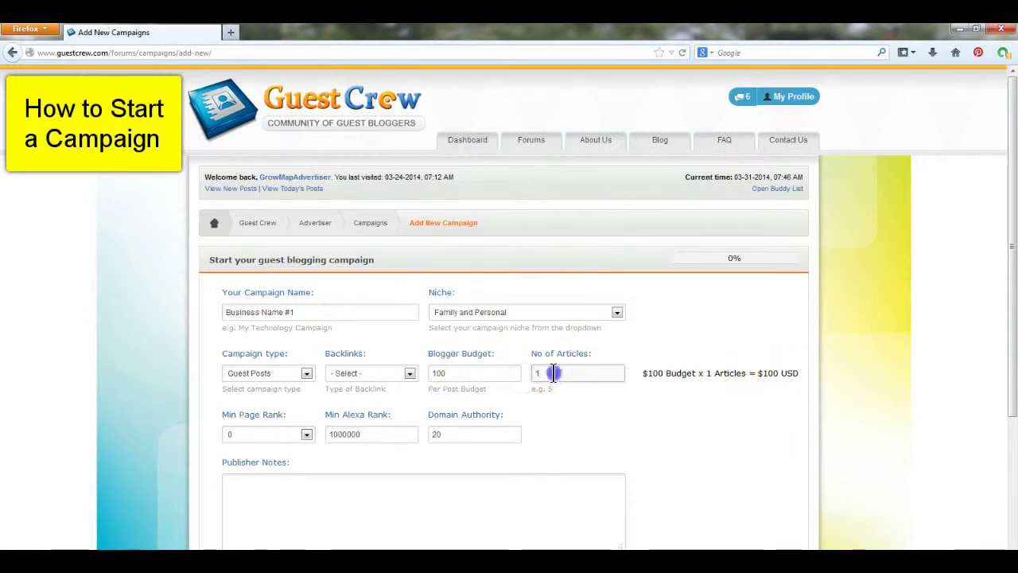
type("3")
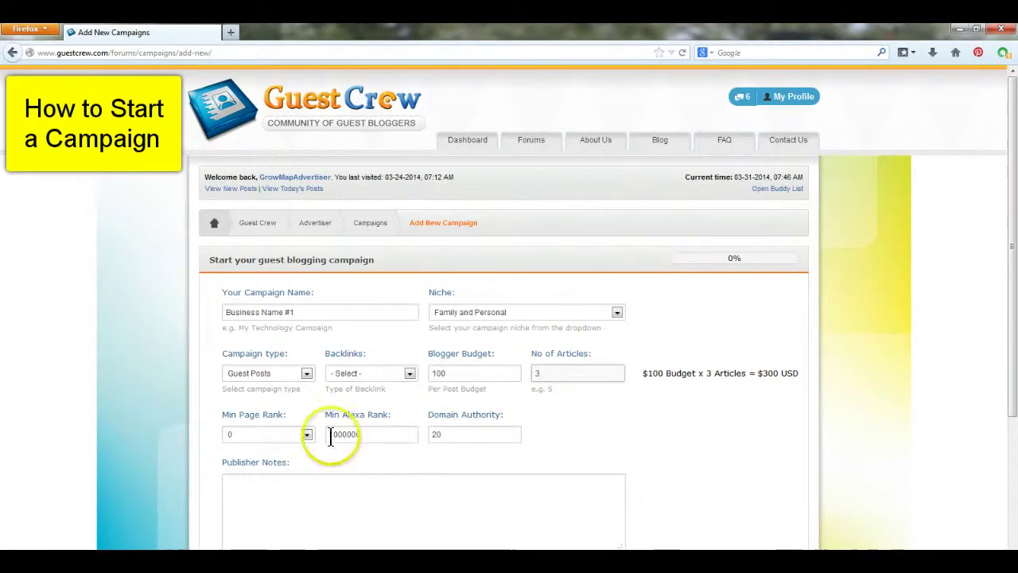
Enter publisher notes listing the wanted blog types: specific countries, particular niches, strong following on specific social networks, and content picked up by Google News.
scroll(618, 442, "down", 2)
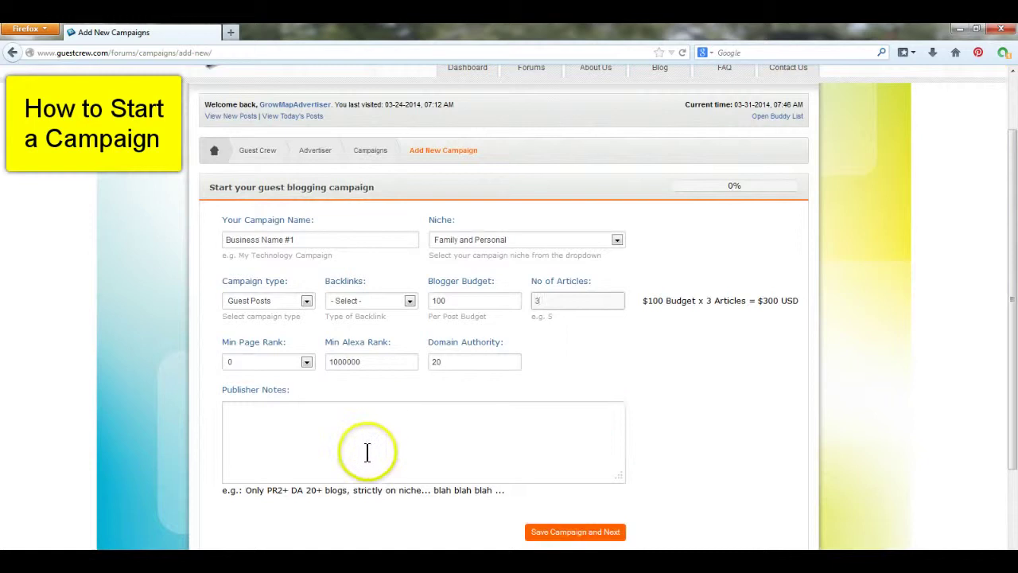
left_click(327, 421)
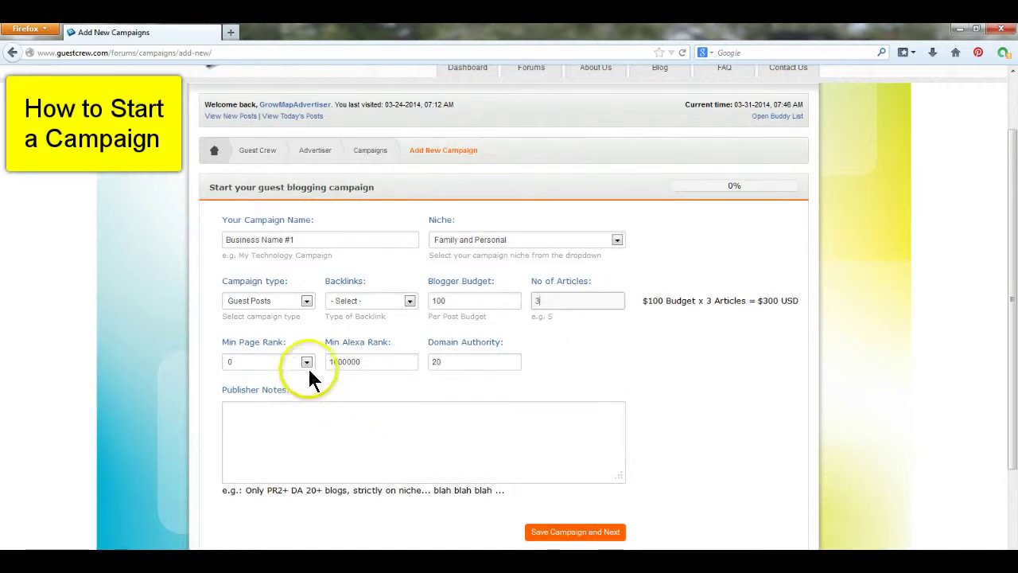
type("Put what specific types of blogs you want to publish your content on. For example, only blogs:  * In specific countries * In particular niches * With a specific type of following such as having a strong following on specific social networks * Whose content gets picked up by Google News")
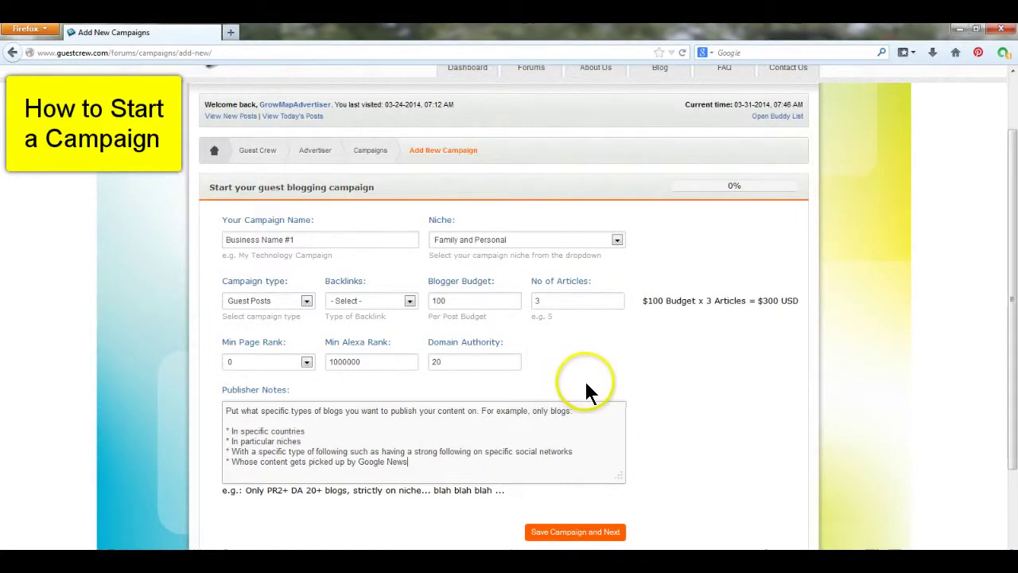
Set the campaign's backlinks type to Nofollow and save the campaign to continue to adding articles.
left_click(579, 532)
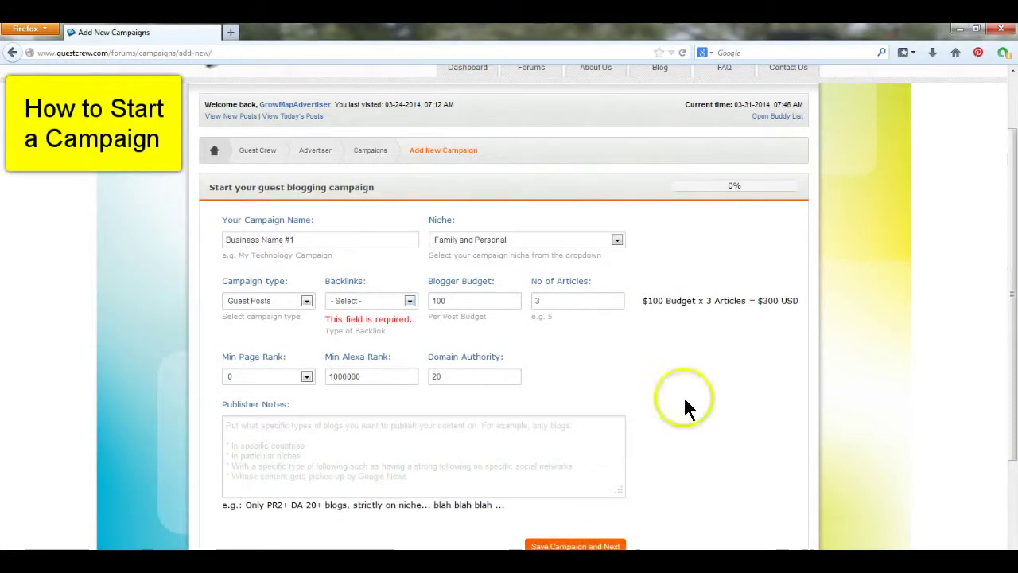
left_click(408, 302)
left_click(368, 333)
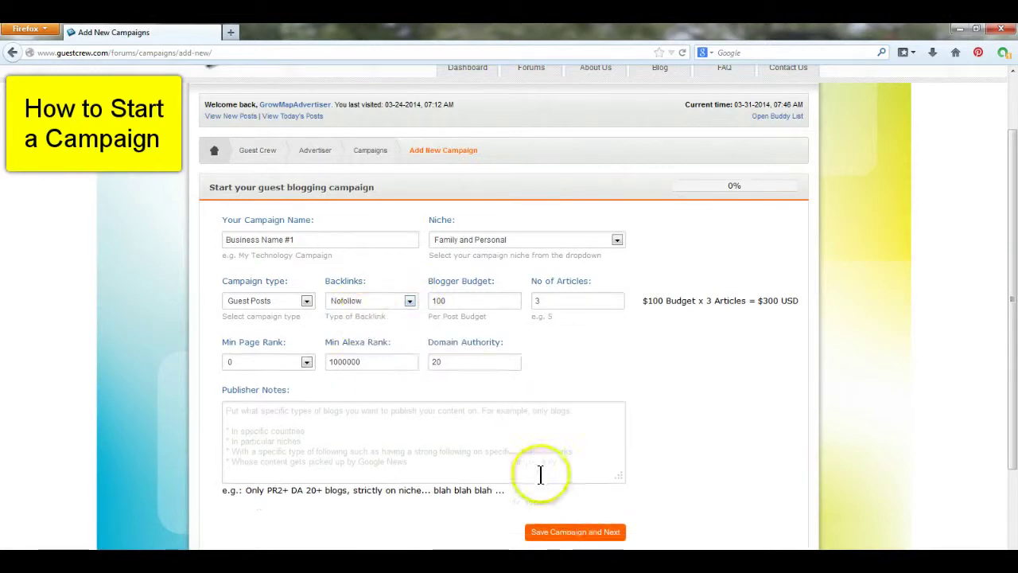
left_click(575, 532)
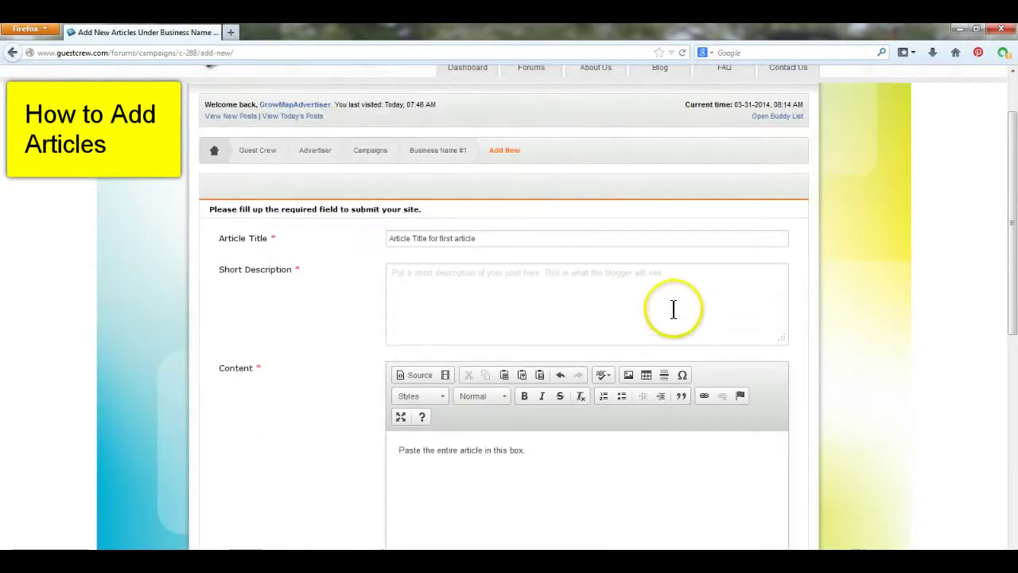
Enter the first article's short description as "Put a short description of your post here. This is what the blogger will see".
left_click(519, 234)
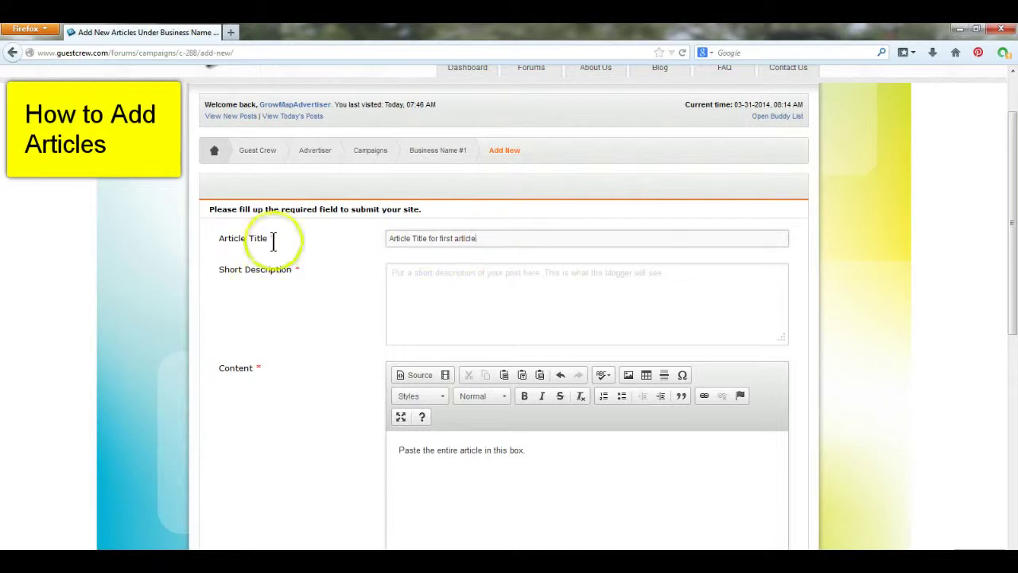
left_click(454, 307)
type("Put a short description of your post here. This is what the blogger will see")
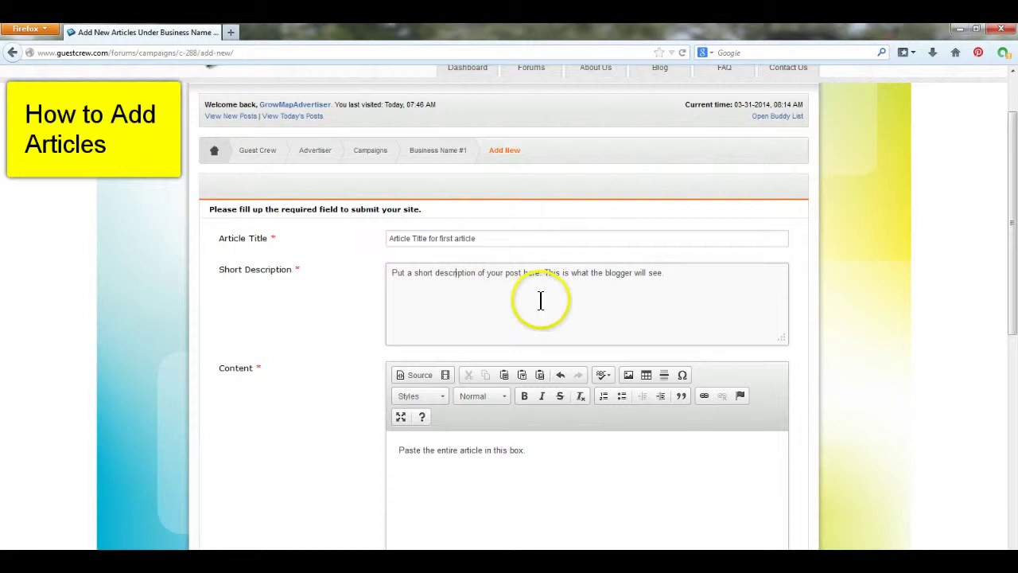
left_click(506, 297)
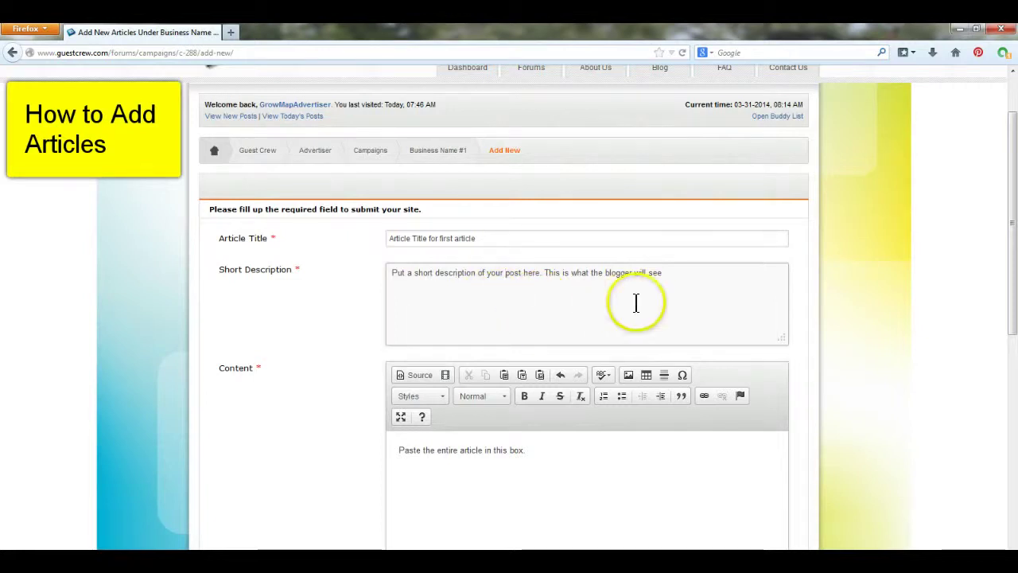
Show the first article's content as HTML source and edit the end of the paragraph "Paste the entire article in this box.".
scroll(700, 342, "down", 4)
scroll(805, 362, "up", 5)
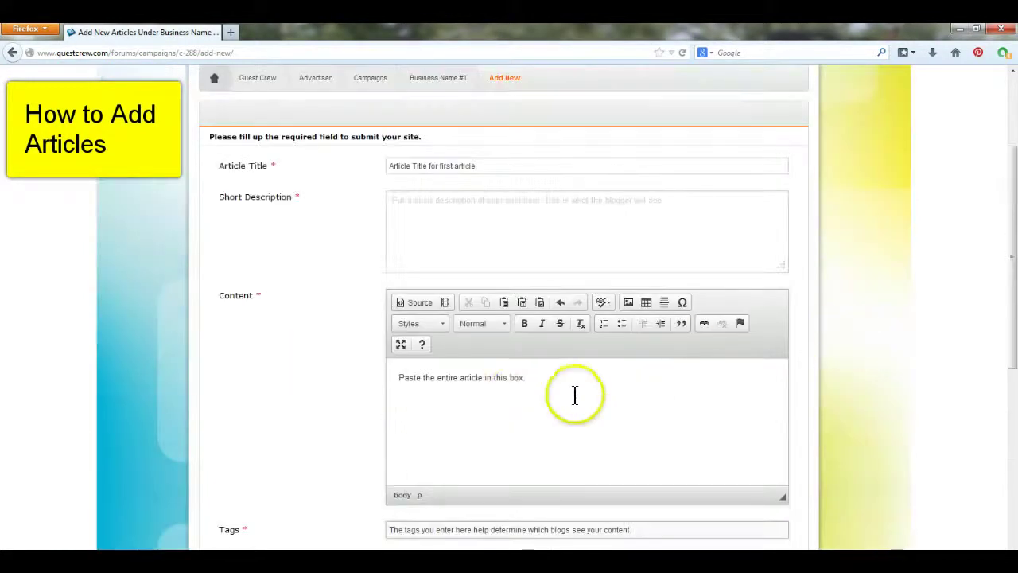
left_click(568, 379)
left_click(609, 418)
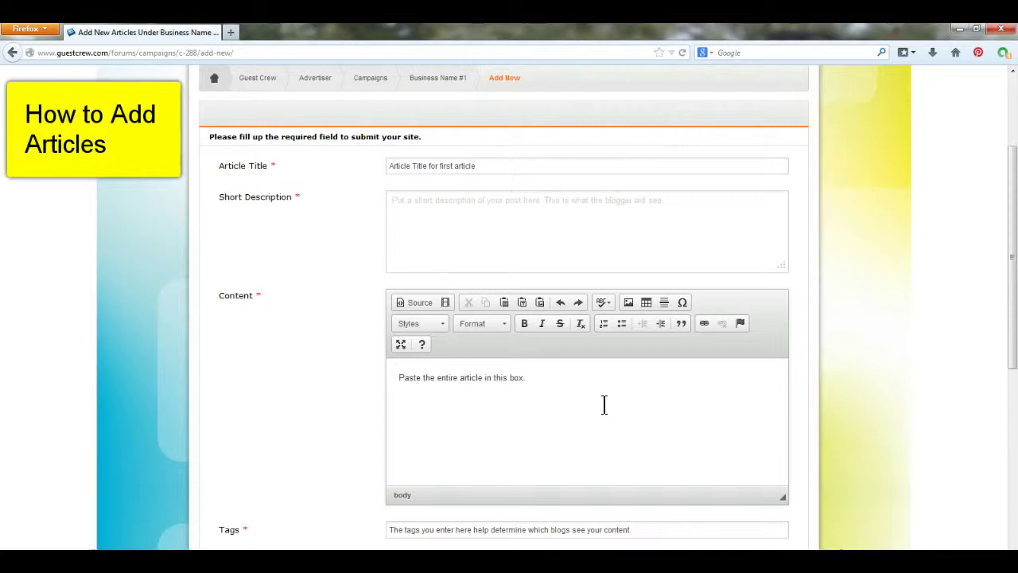
left_click(419, 302)
left_click(470, 386)
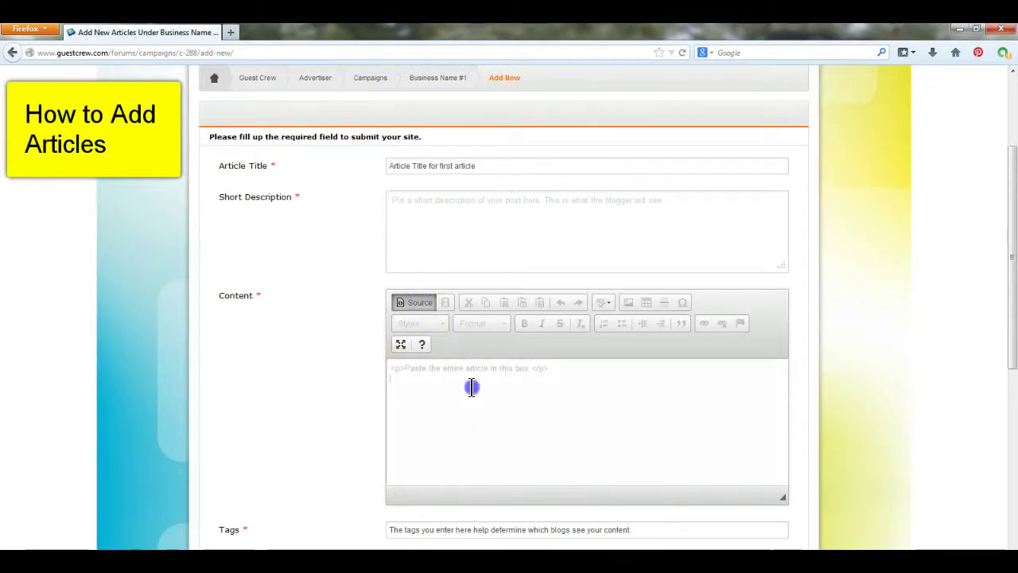
left_click(529, 368)
type(".</p>")
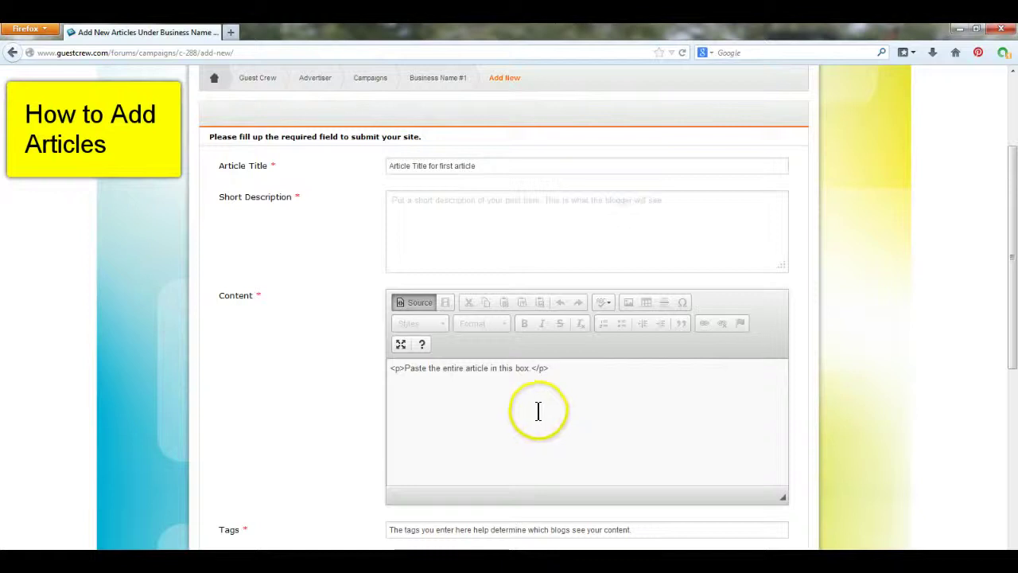
Check the tags and author bio line, save the first article, and start adding another article to the campaign.
scroll(802, 398, "down", 5)
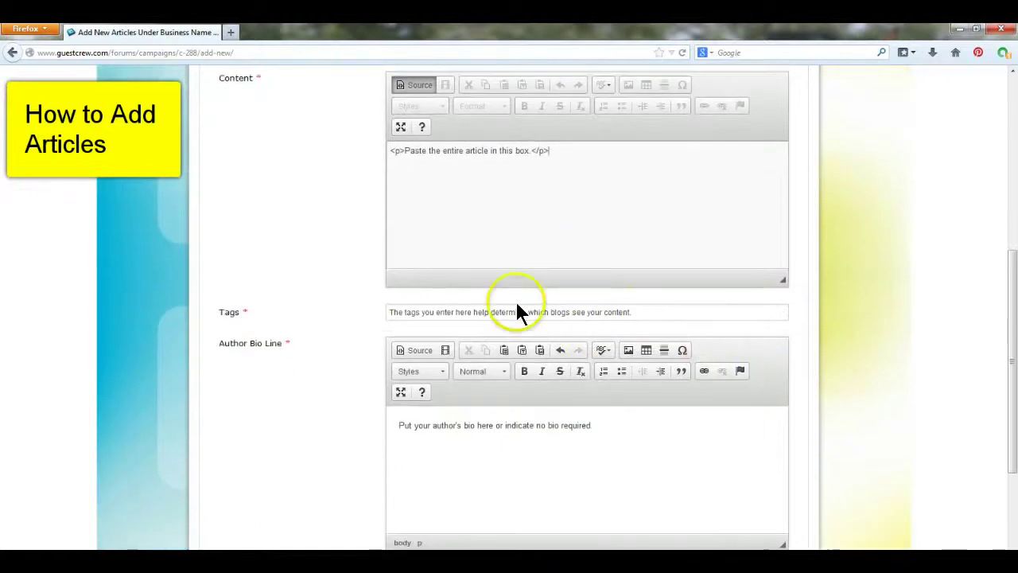
left_click(660, 310)
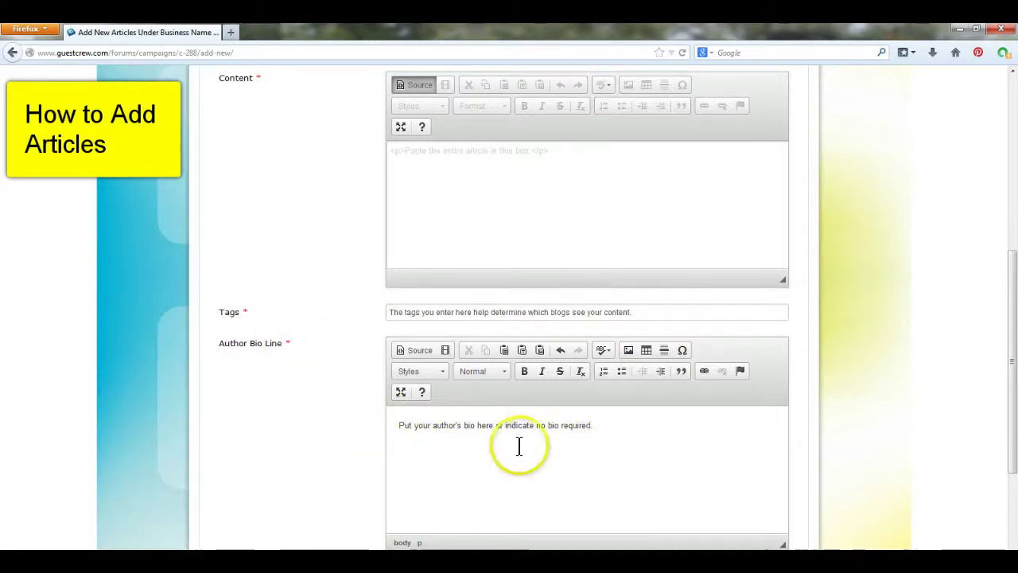
left_click(682, 448)
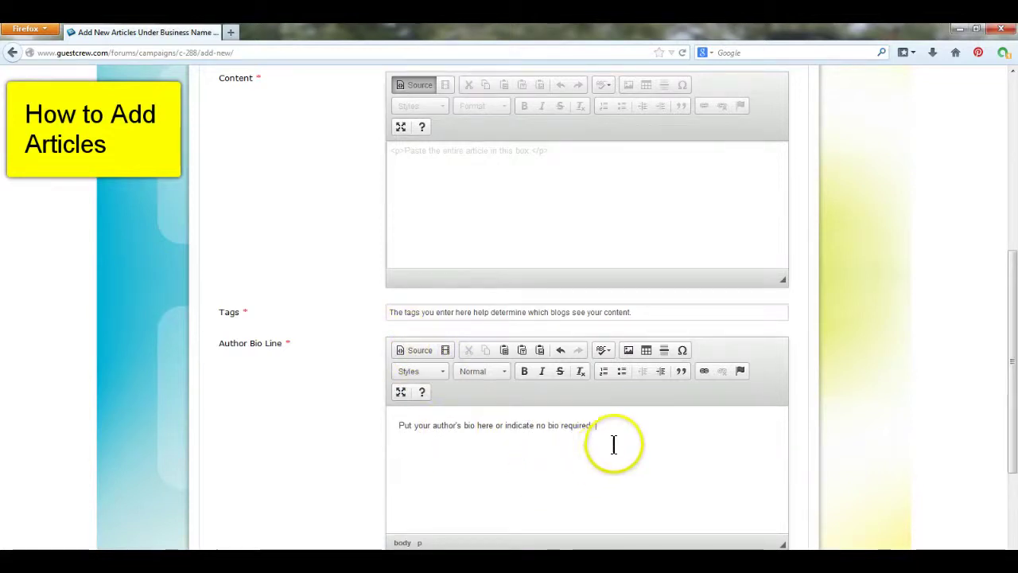
scroll(613, 445, "down", 2)
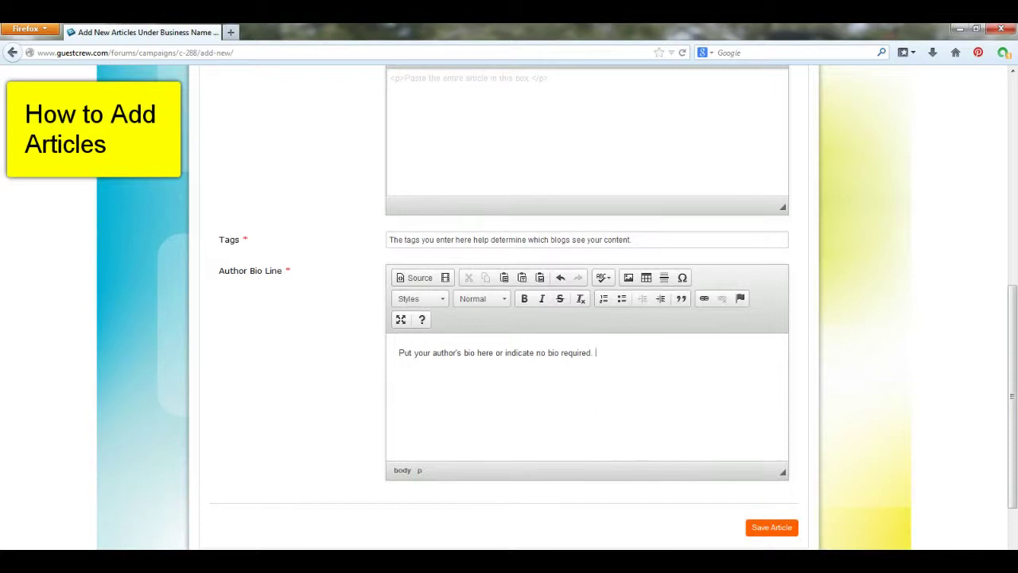
left_click(778, 531)
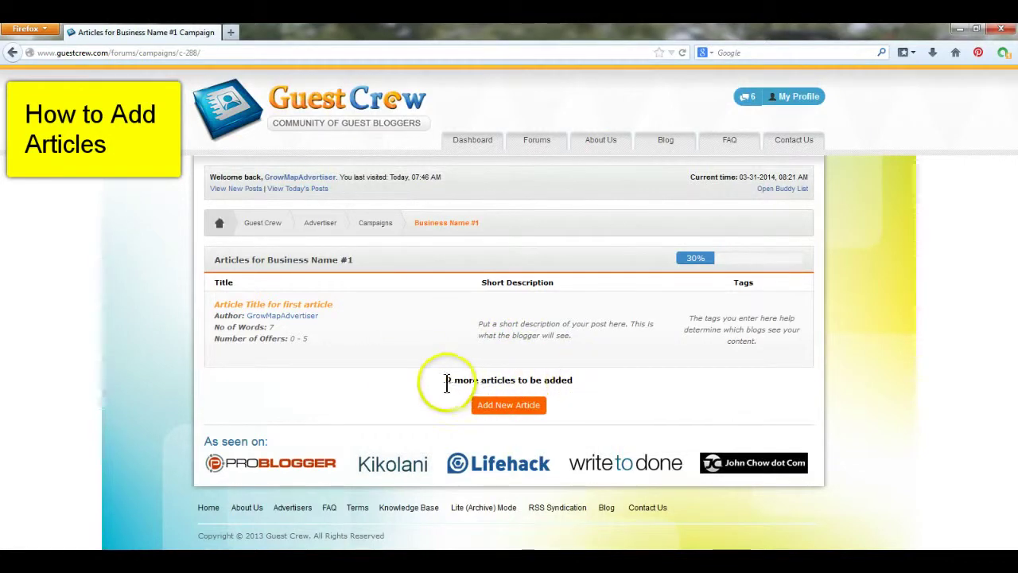
left_click(511, 407)
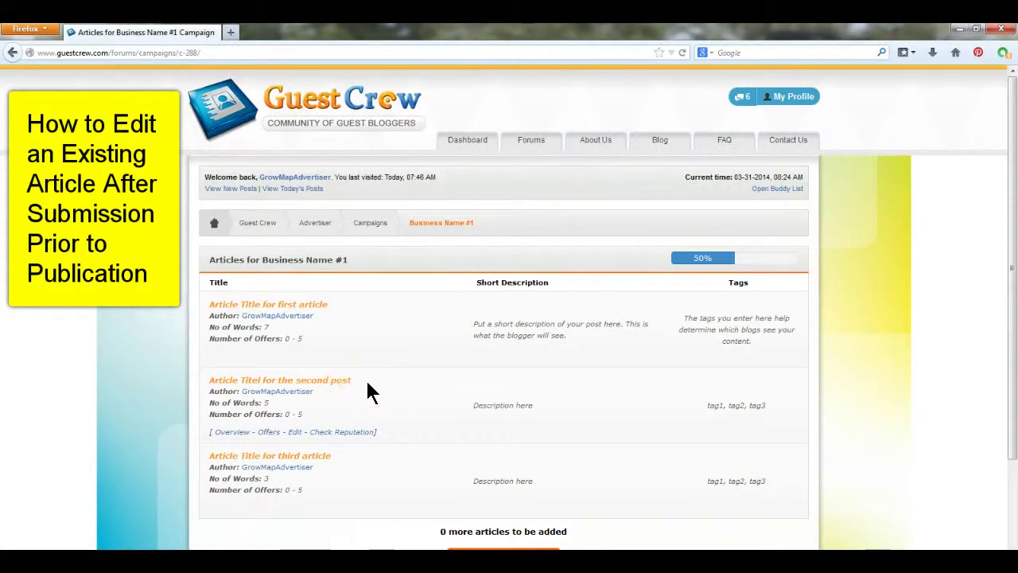
Correct the second article's title to "Article Title for the second post" and save the article.
left_click(294, 431)
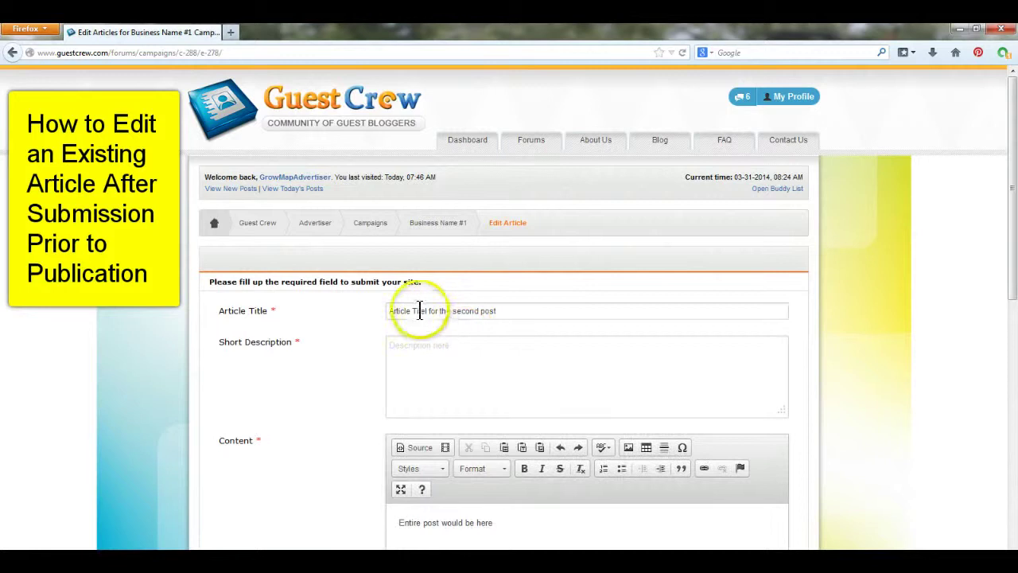
left_click_drag(421, 311, 427, 311)
type("le")
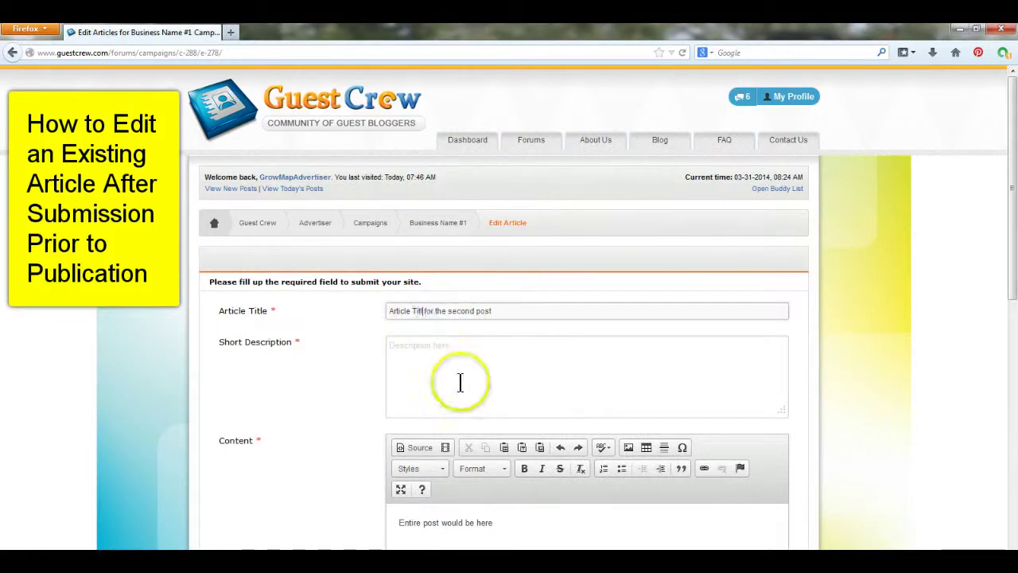
left_click(550, 362)
scroll(797, 366, "down", 10)
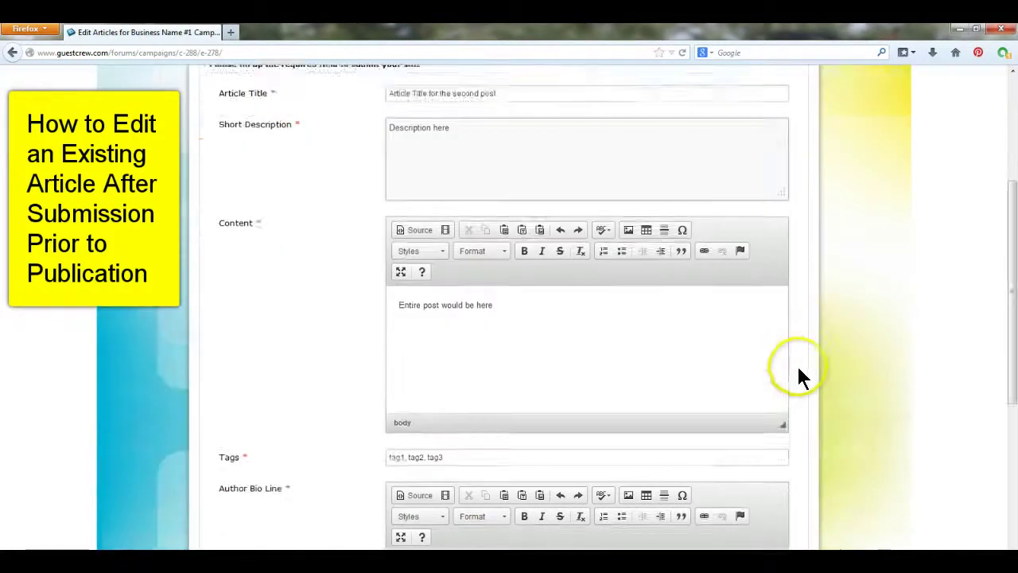
left_click(768, 458)
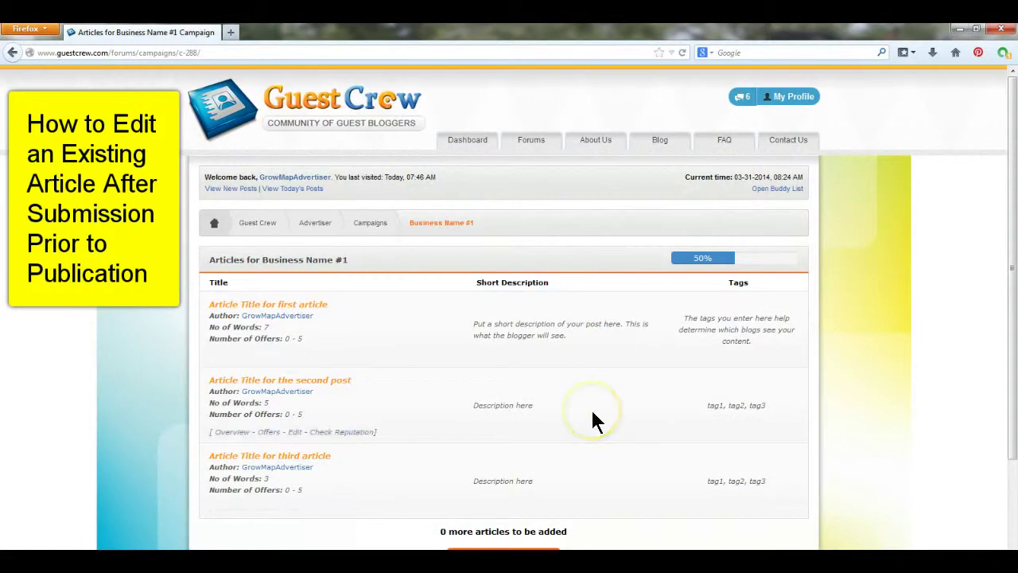
Check the first article's reputation and open its offers from the campaign's article list.
scroll(590, 407, "down", 2)
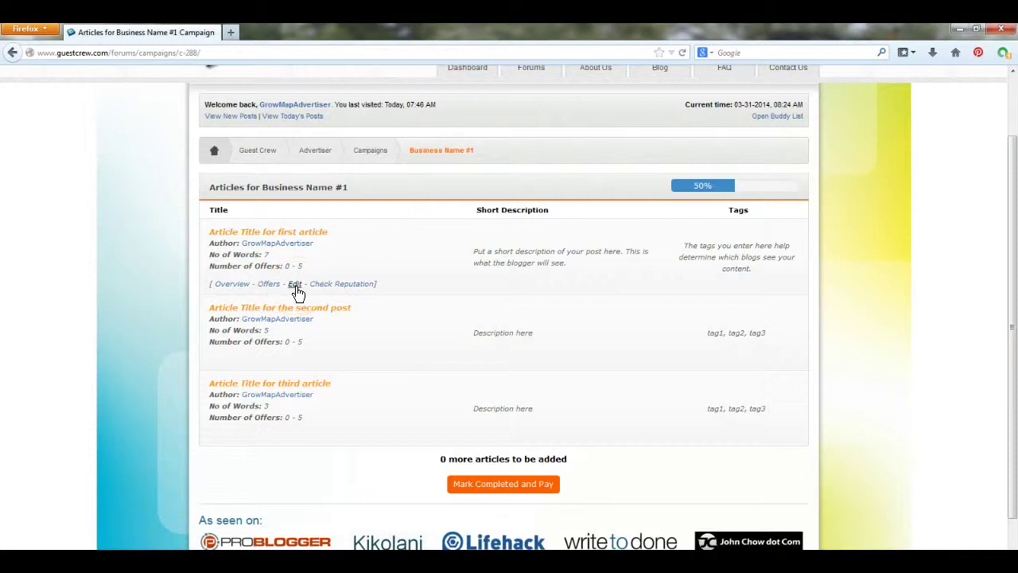
left_click(347, 288)
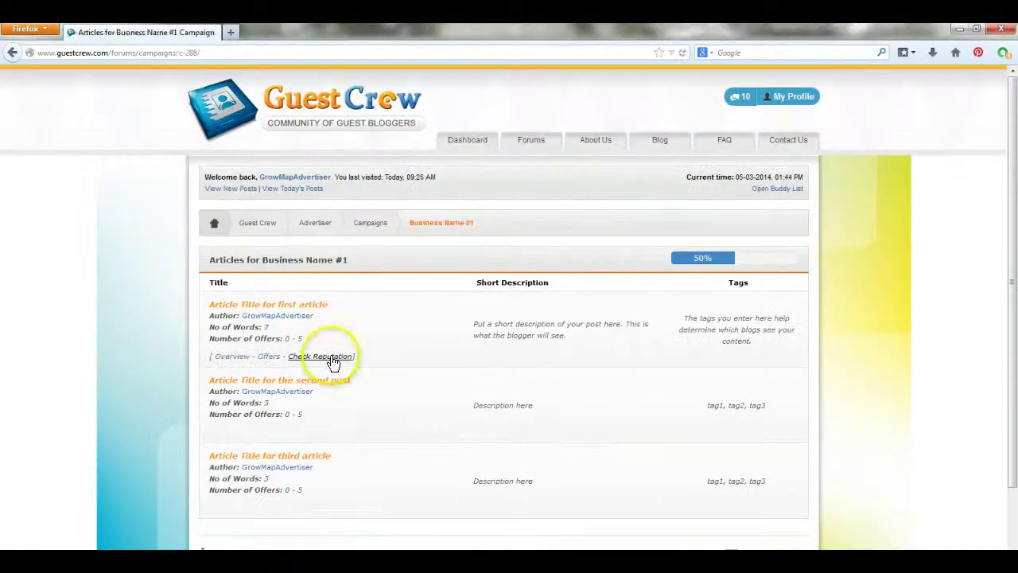
left_click(333, 358)
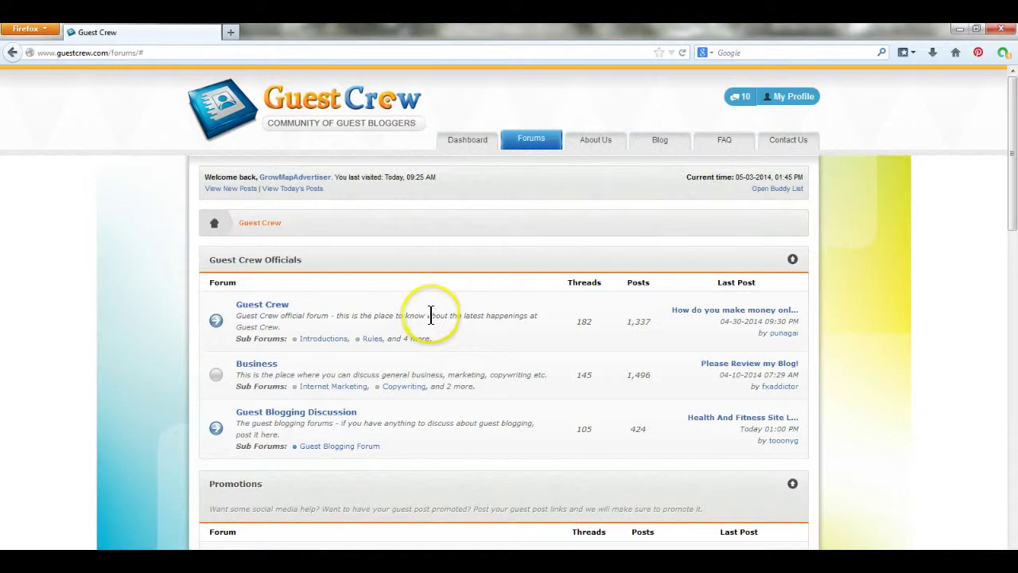
left_click(12, 52)
mouse_move(410, 358)
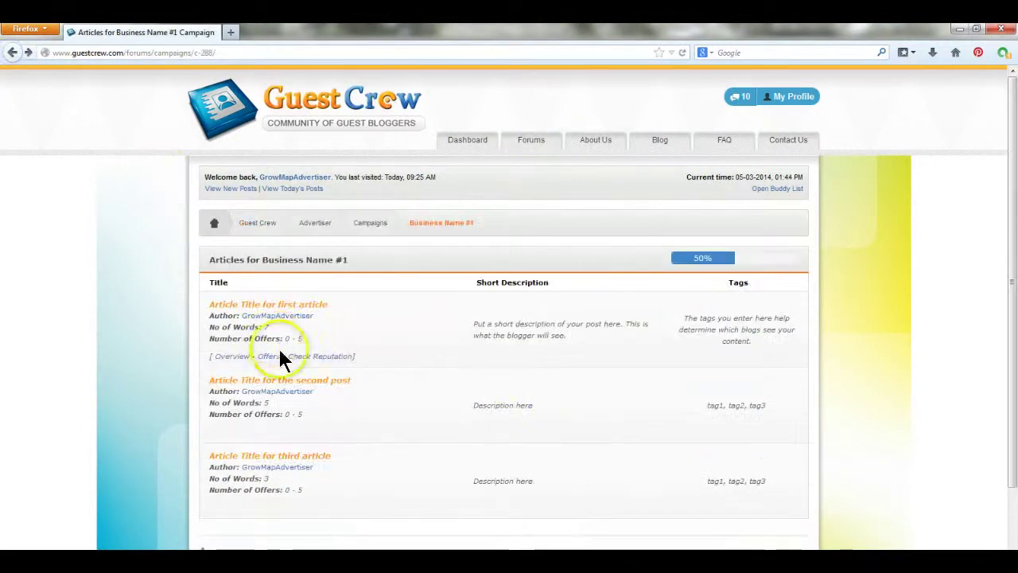
left_click(270, 358)
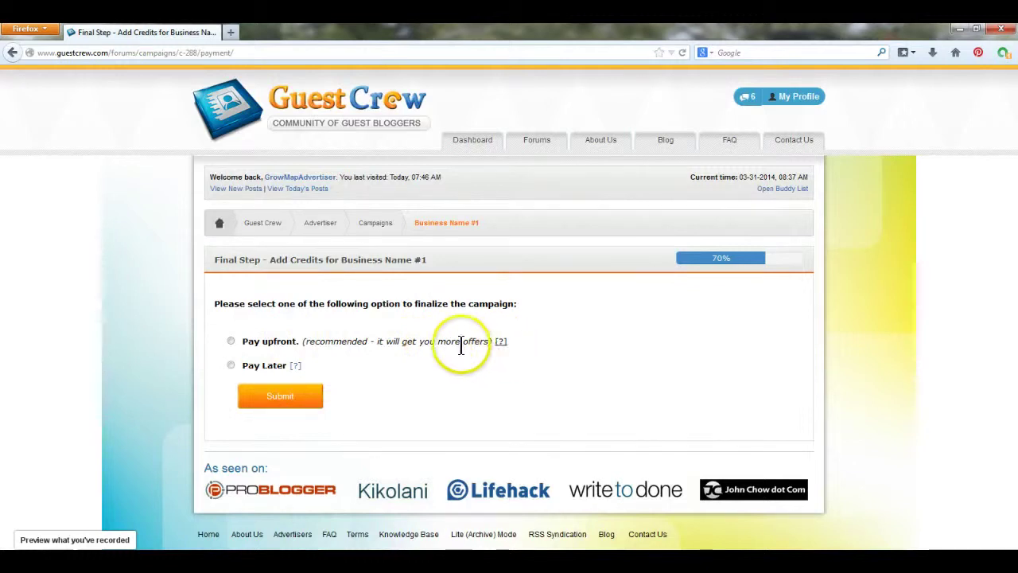
Read the explanations of the Pay upfront and Pay Later options for finalizing the campaign.
left_click(501, 341)
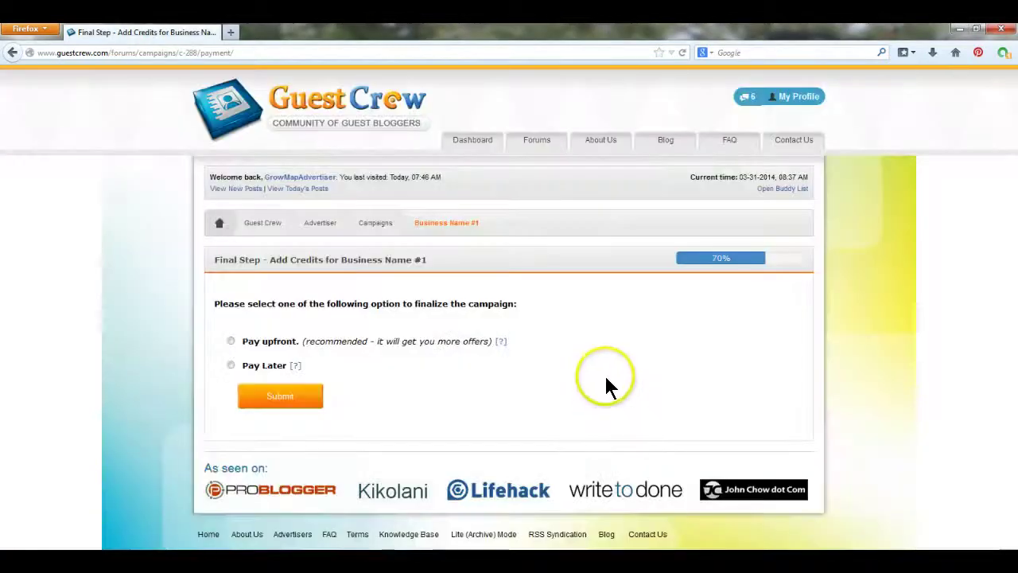
left_click(291, 365)
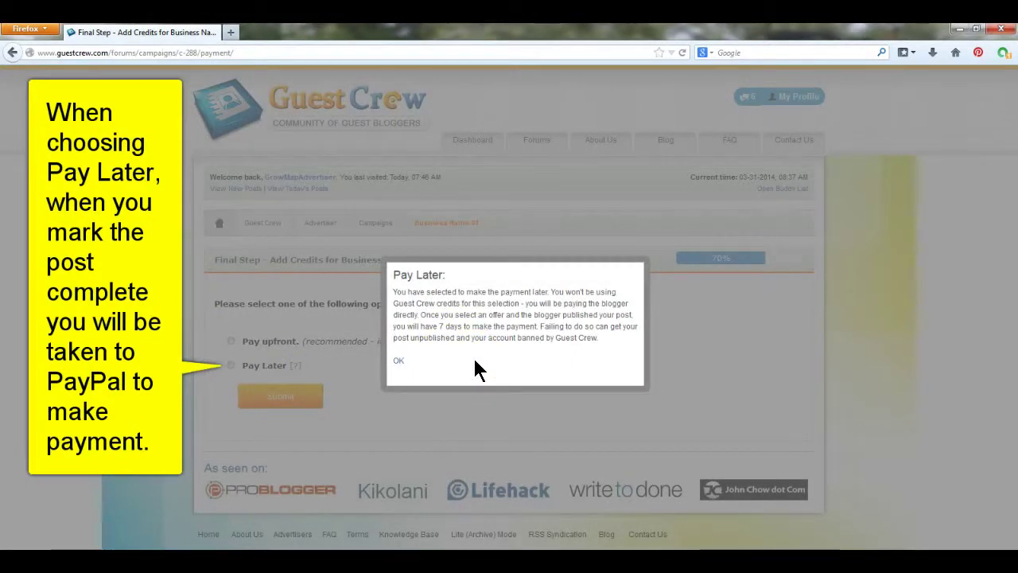
left_click(505, 362)
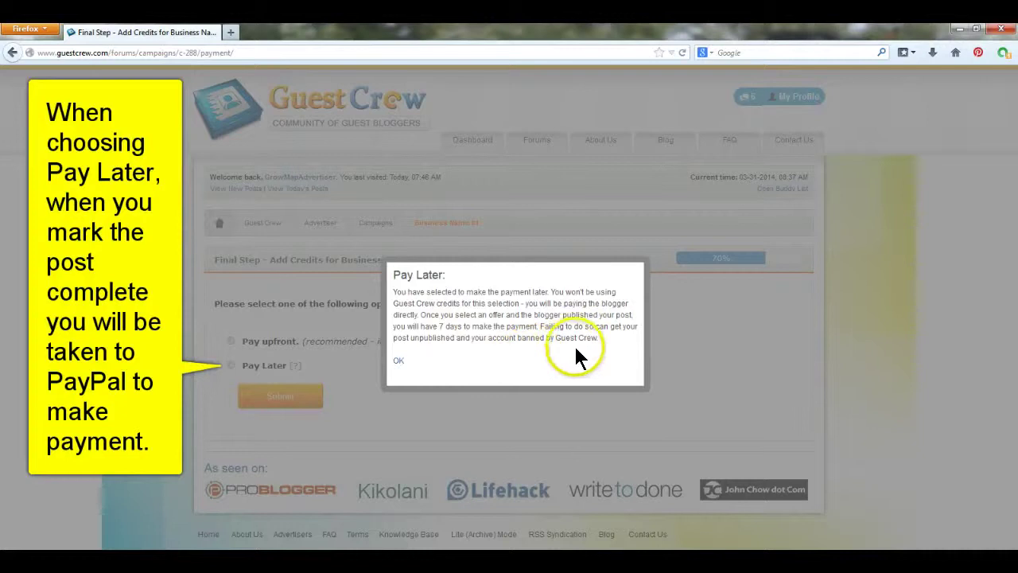
left_click(418, 363)
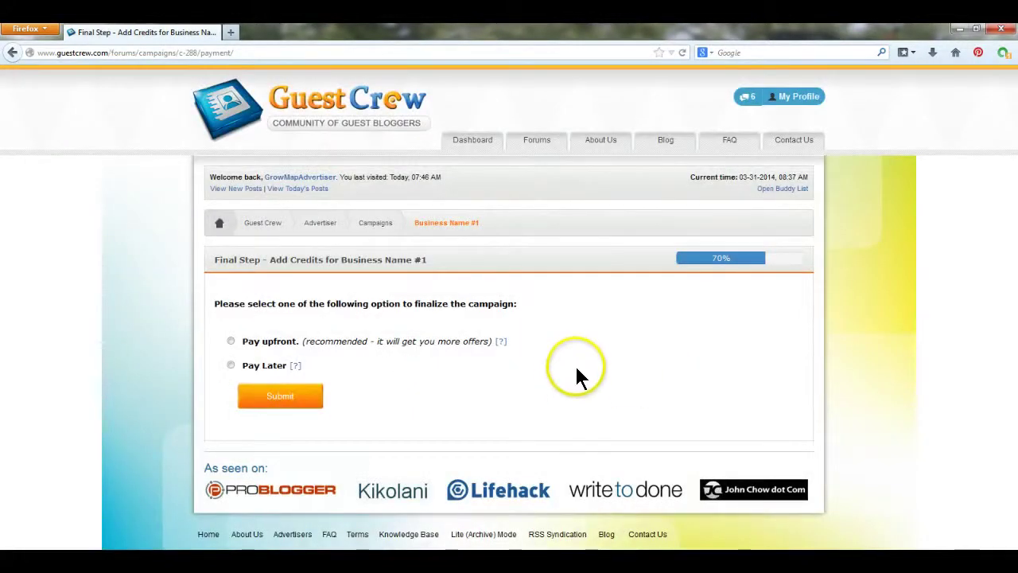
Choose Pay upfront as the campaign's payment option and submit it.
left_click(231, 341)
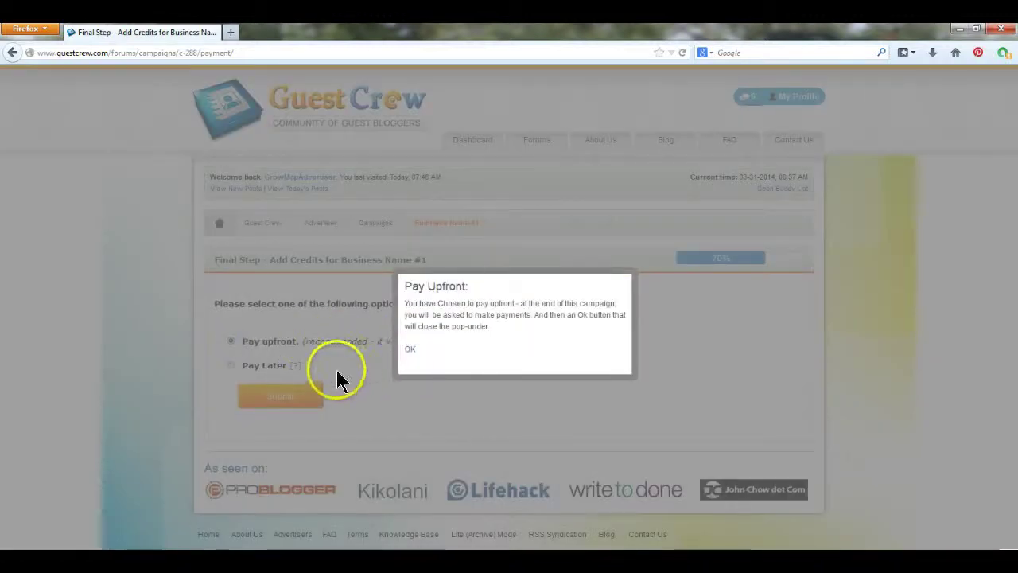
left_click(411, 350)
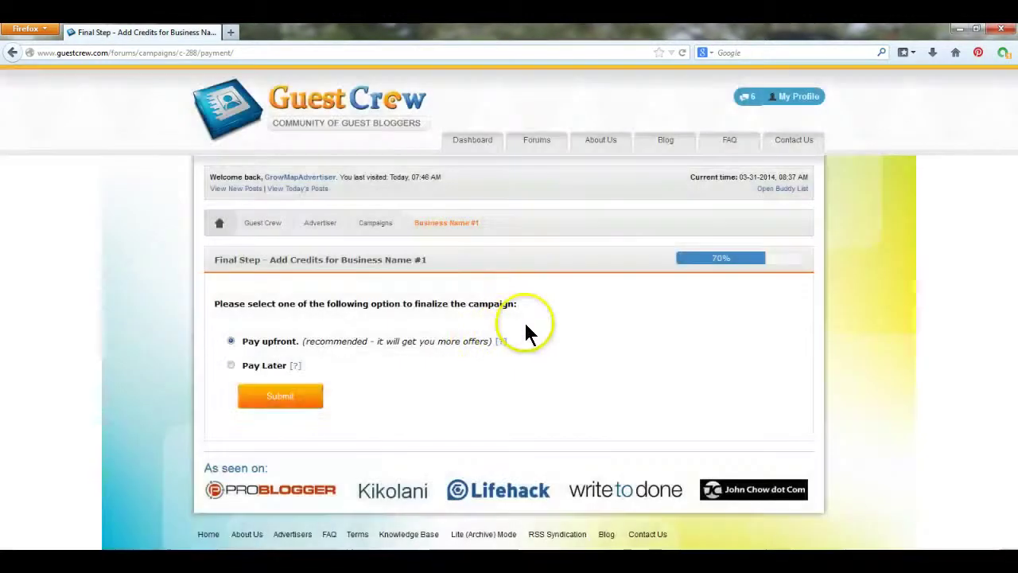
left_click(276, 397)
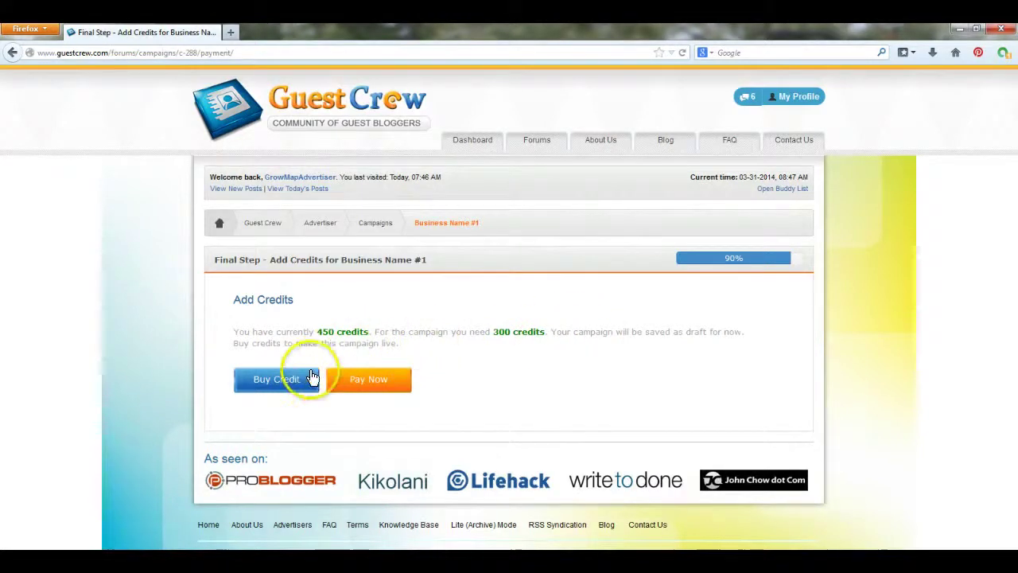
View the PayPal account login for buying 300 coins, and pay for the campaign with the credits already available.
left_click(259, 388)
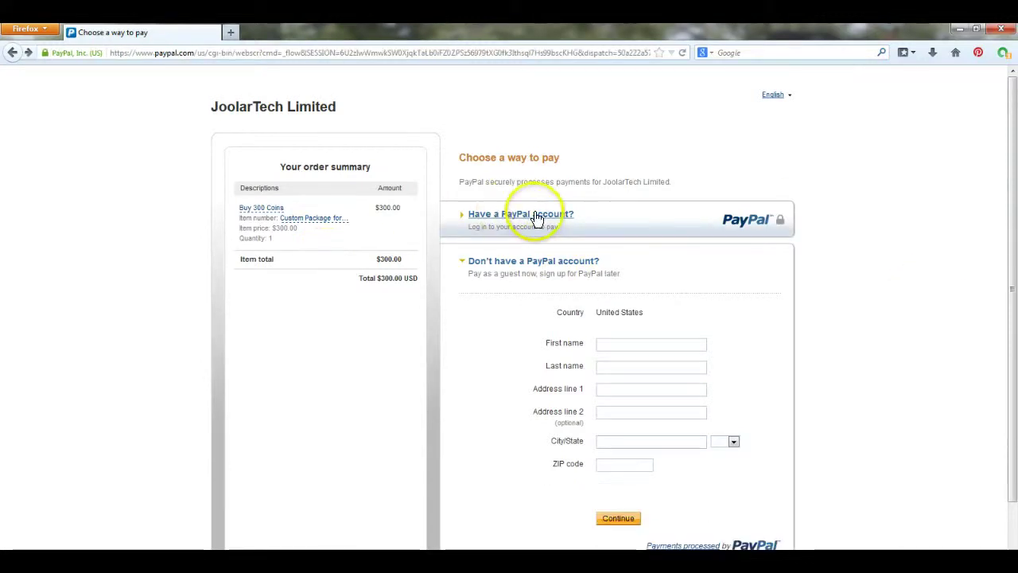
left_click(531, 215)
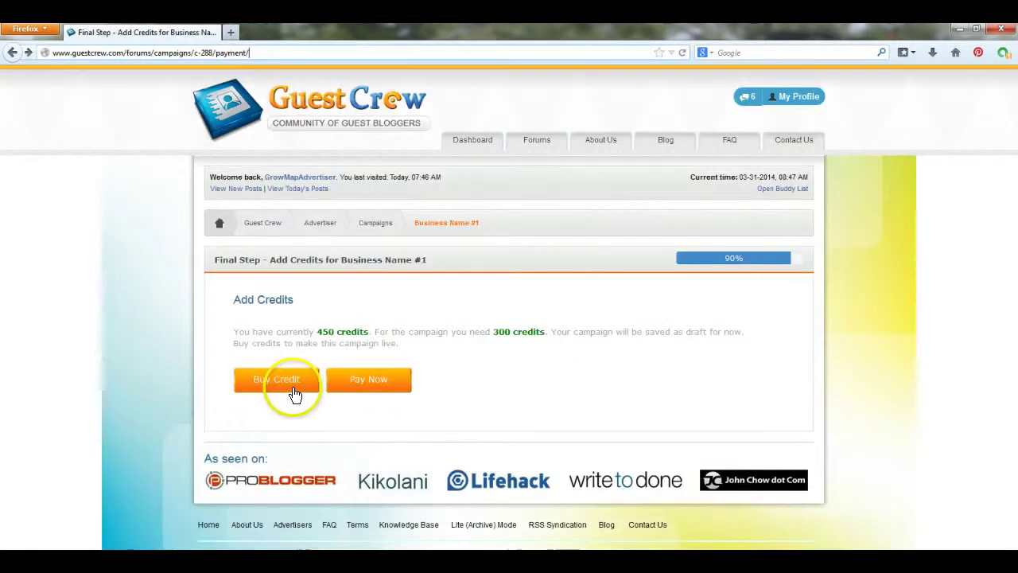
left_click(371, 381)
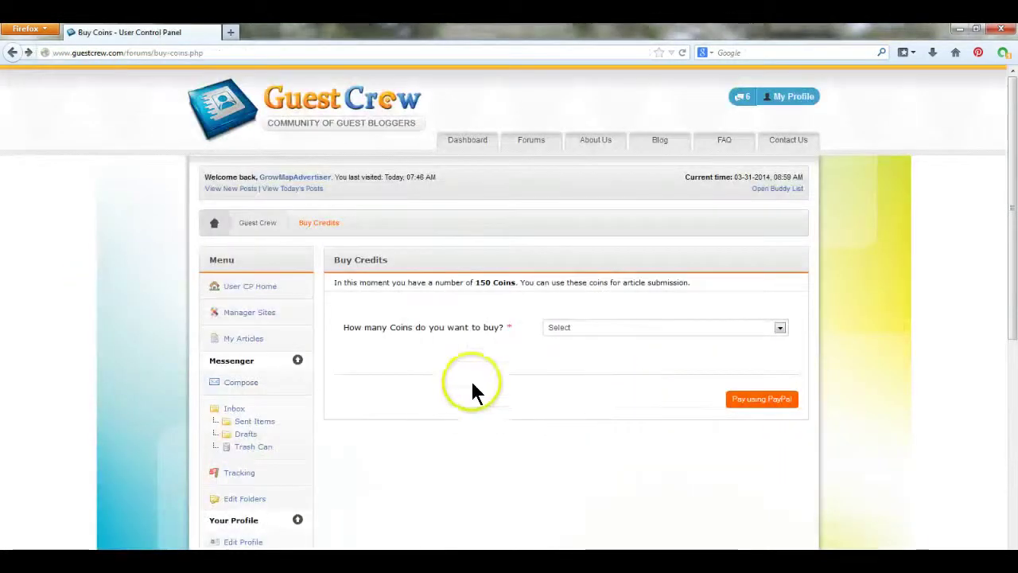
Open the advertiser dashboard, examine its campaign lists, and view all campaign drafts.
left_click(472, 142)
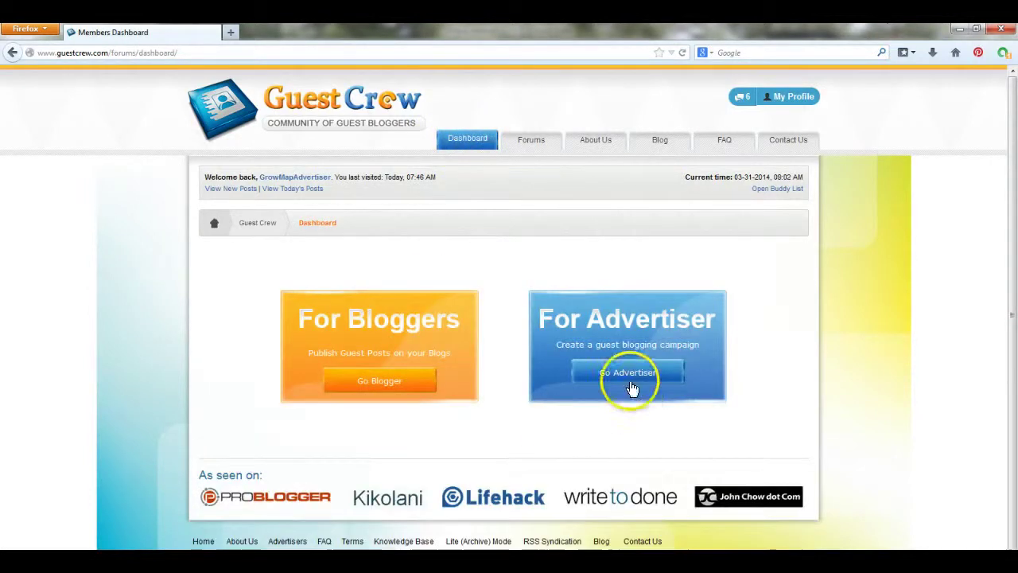
left_click(628, 372)
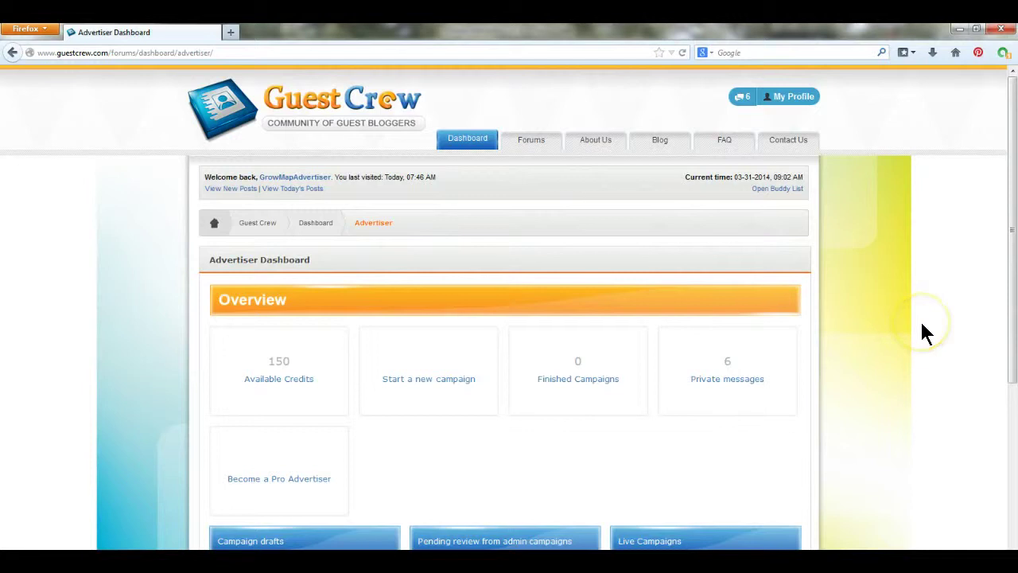
scroll(924, 328, "down", 3)
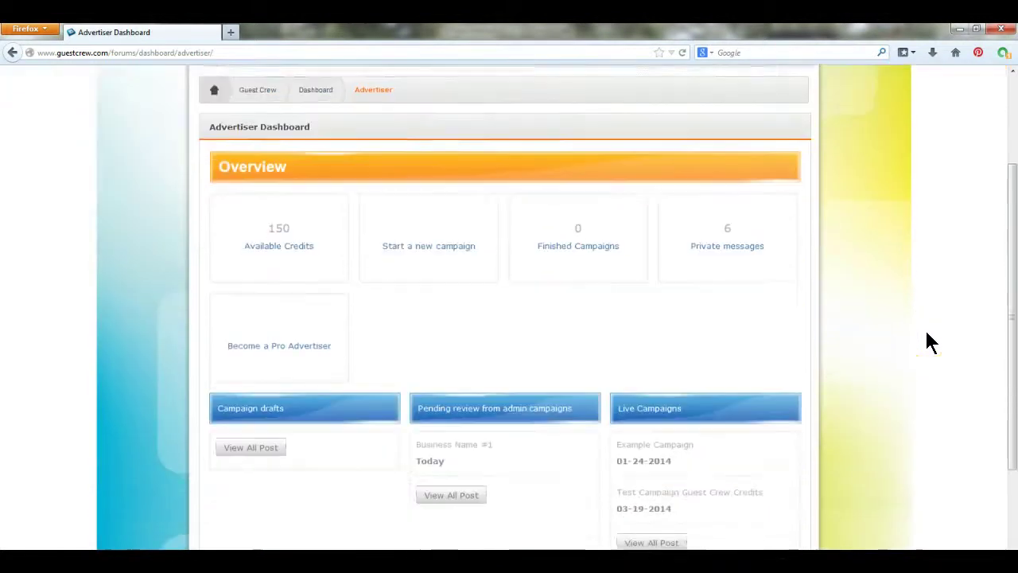
scroll(924, 332, "down", 2)
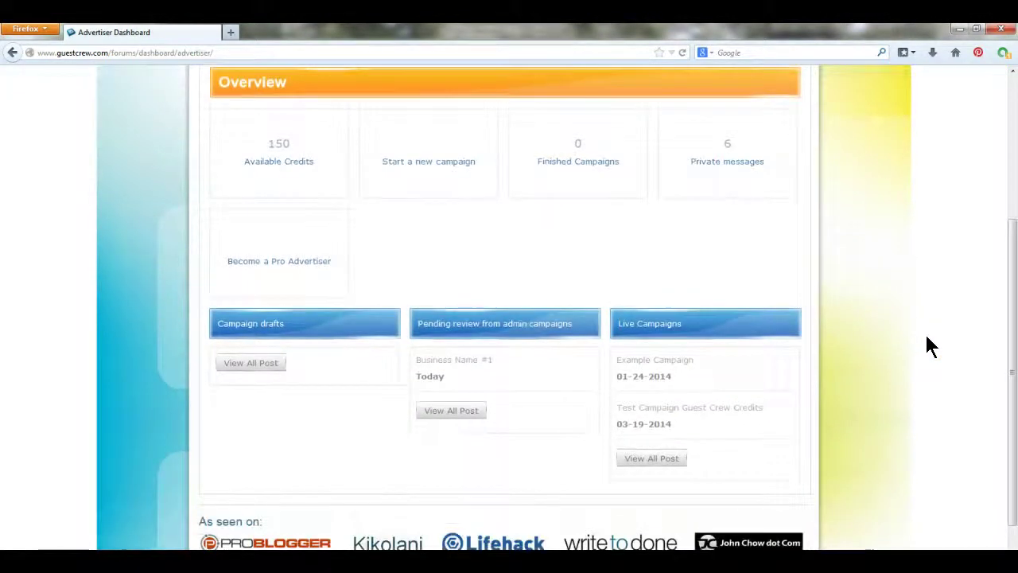
scroll(924, 332, "down", 1)
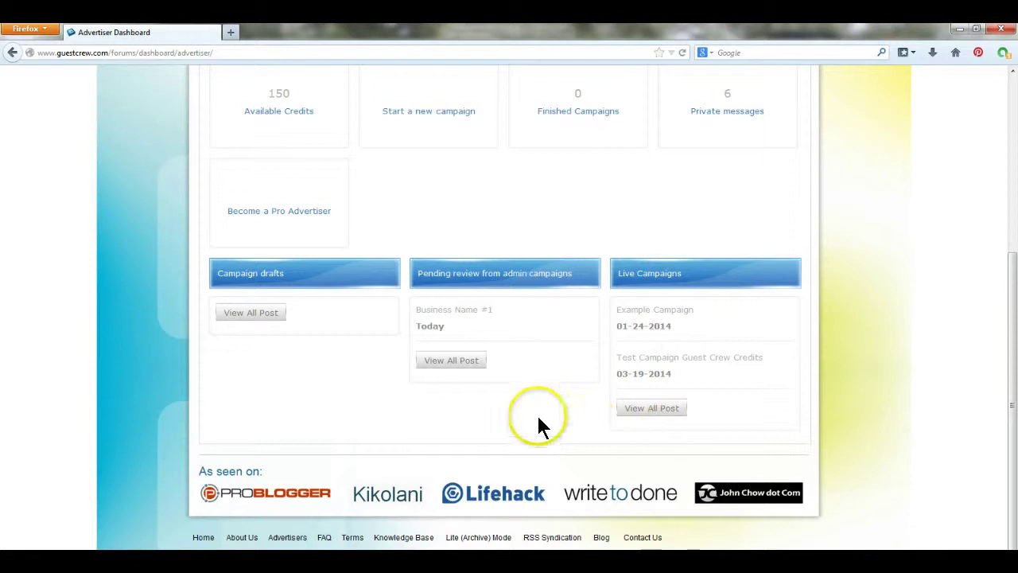
left_click(246, 315)
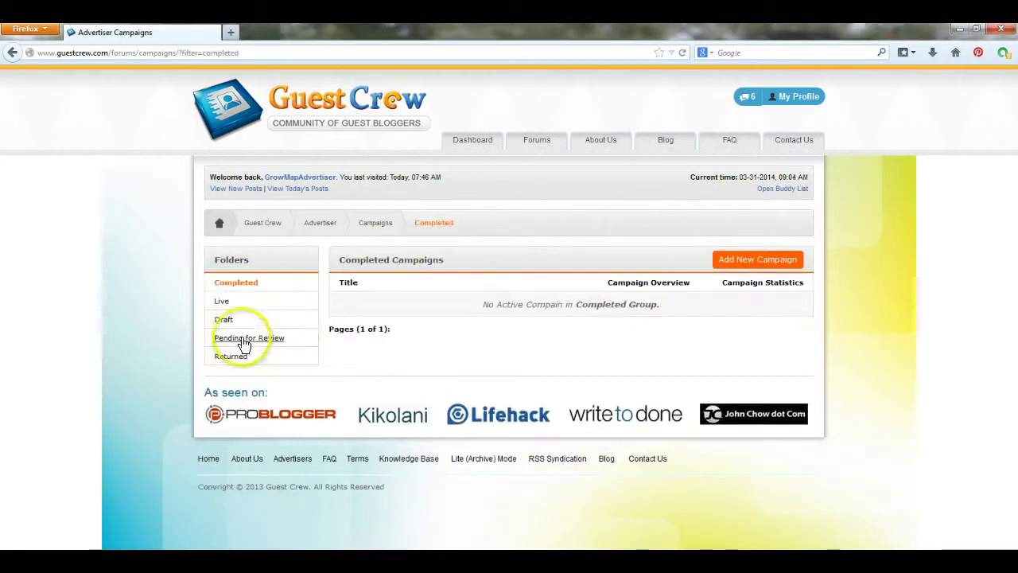
Examine the advertiser's Pending for Review, Draft, Live and Returned campaign folders.
left_click(242, 338)
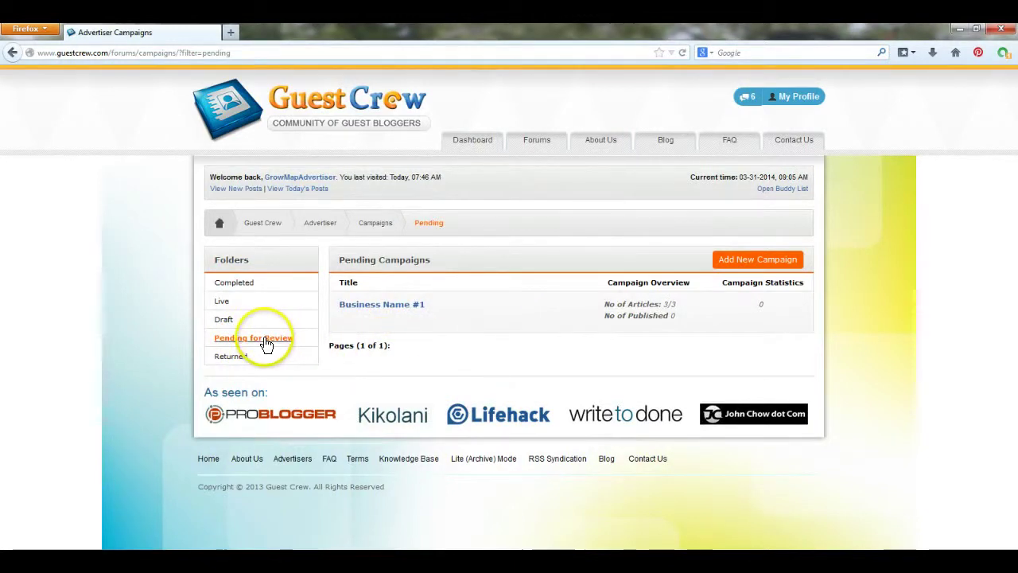
left_click(223, 319)
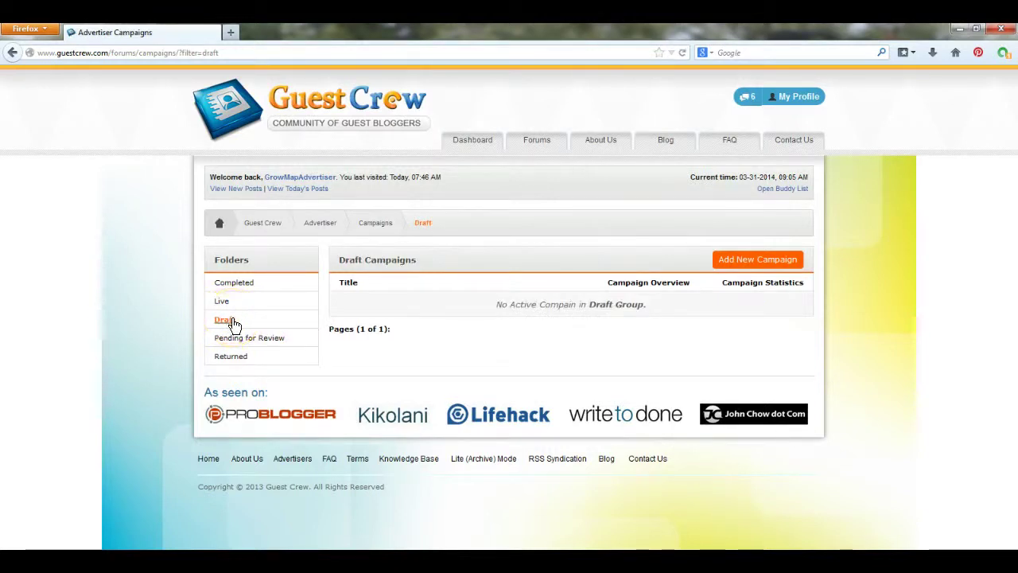
left_click(262, 337)
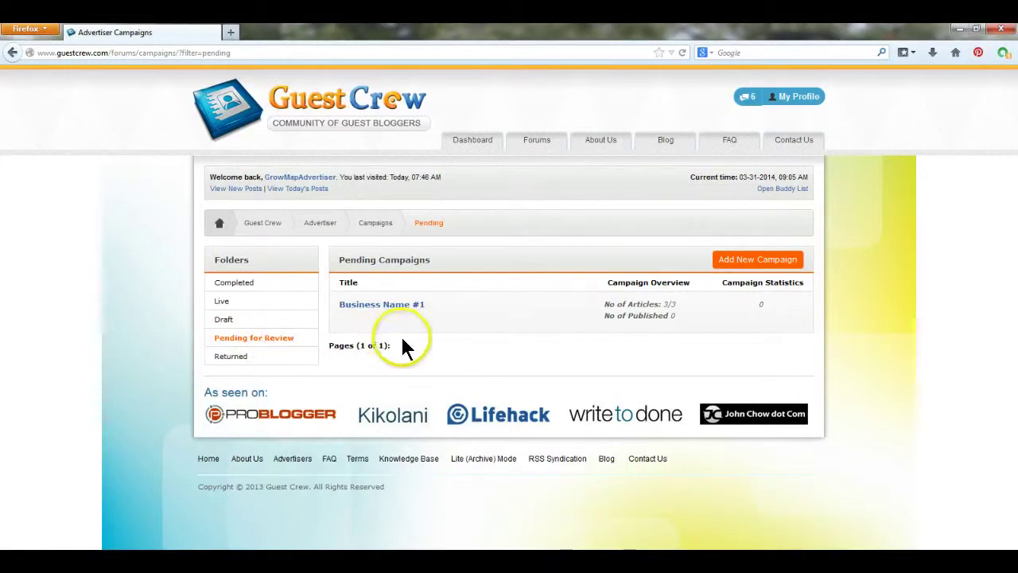
left_click(223, 302)
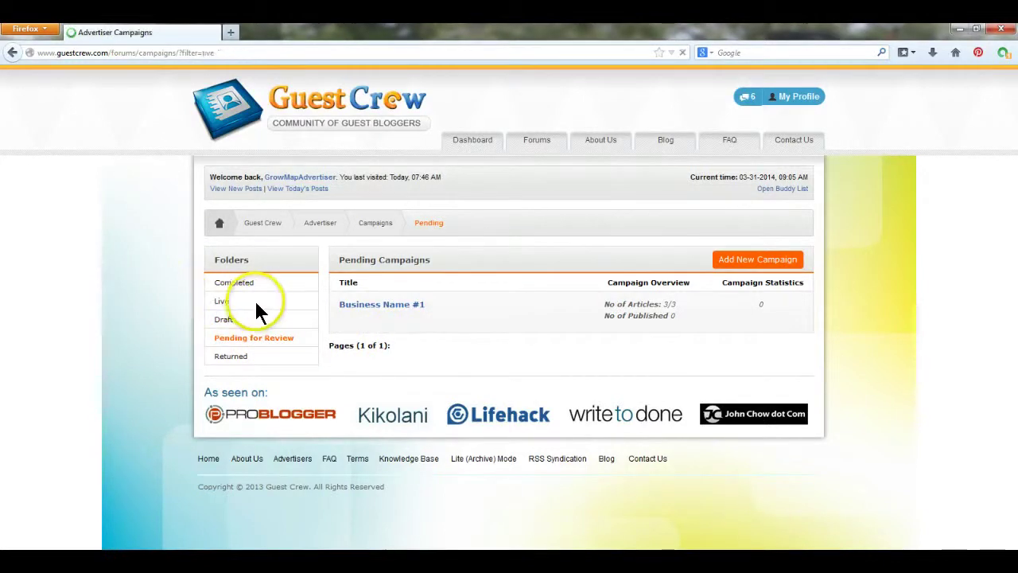
left_click(236, 357)
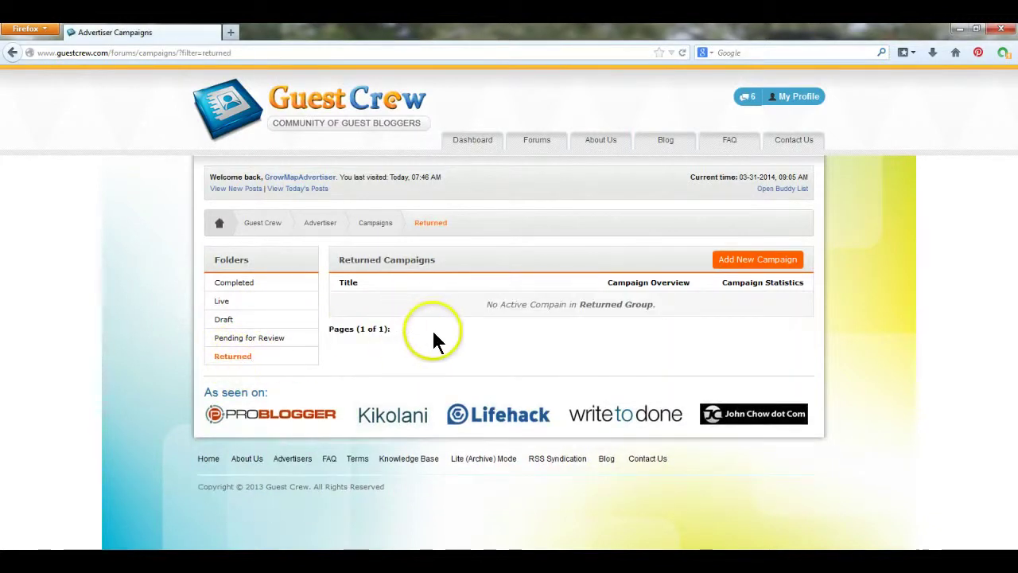
left_click(229, 359)
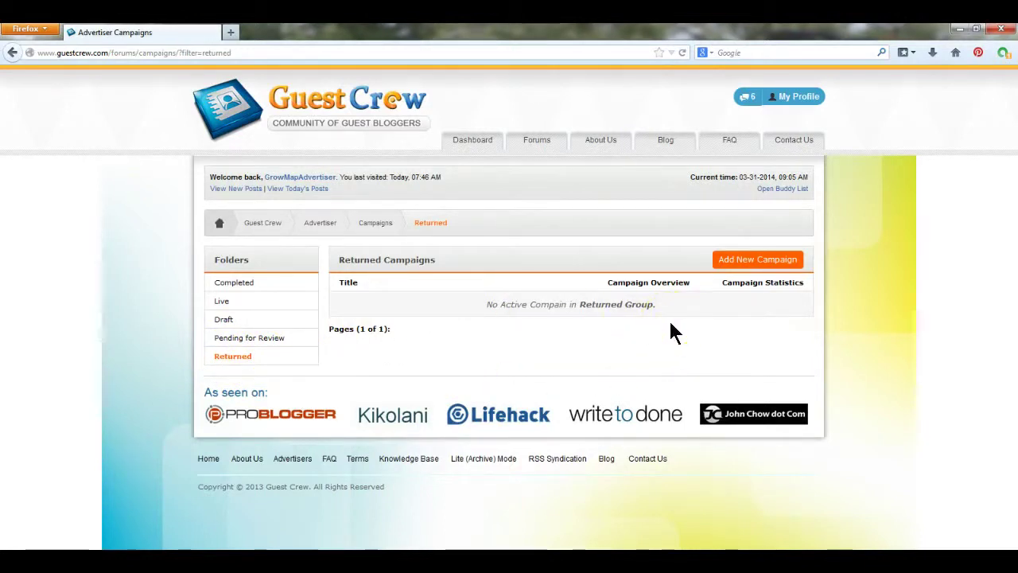
left_click(239, 359)
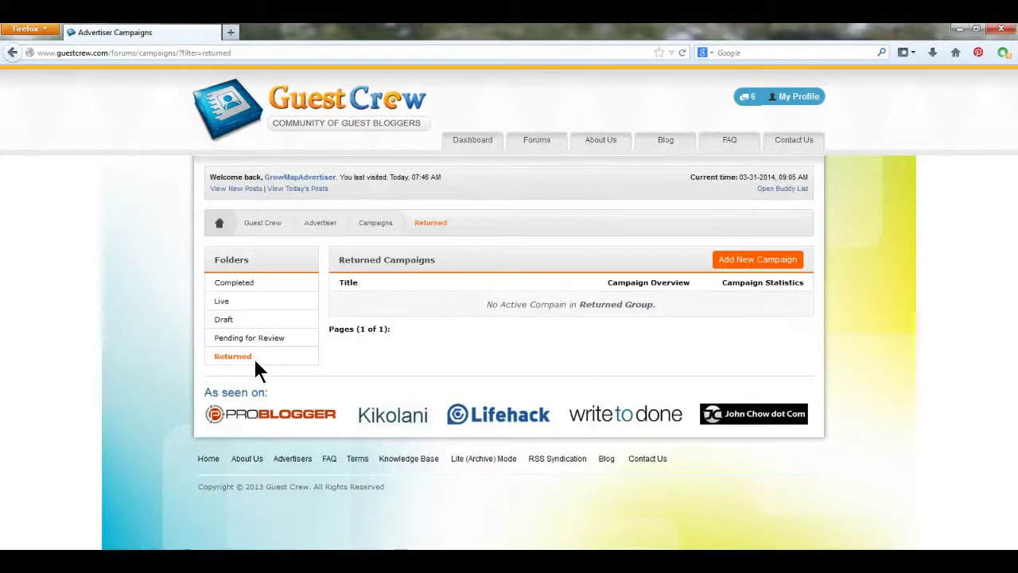
left_click(242, 359)
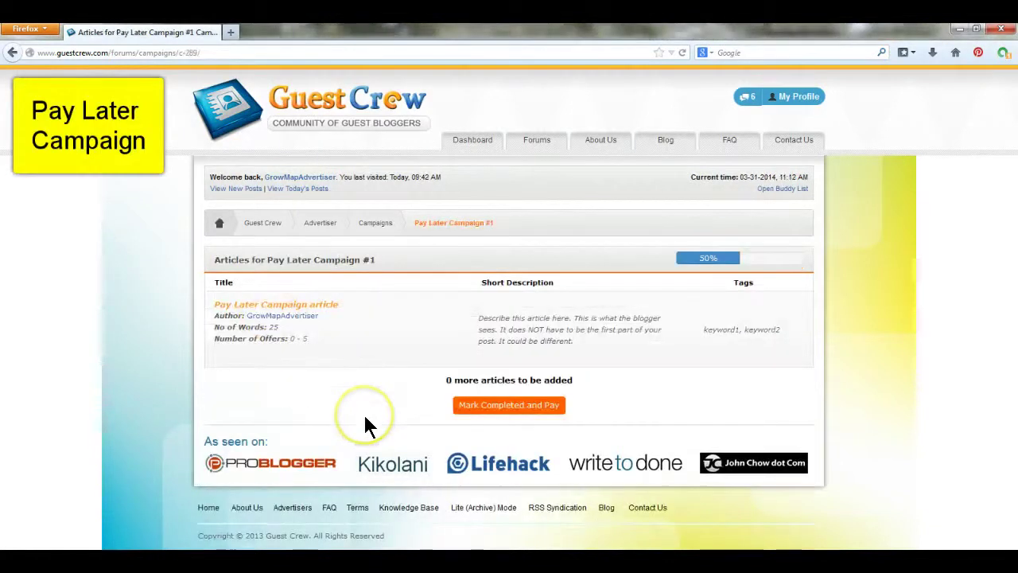
left_click(359, 421)
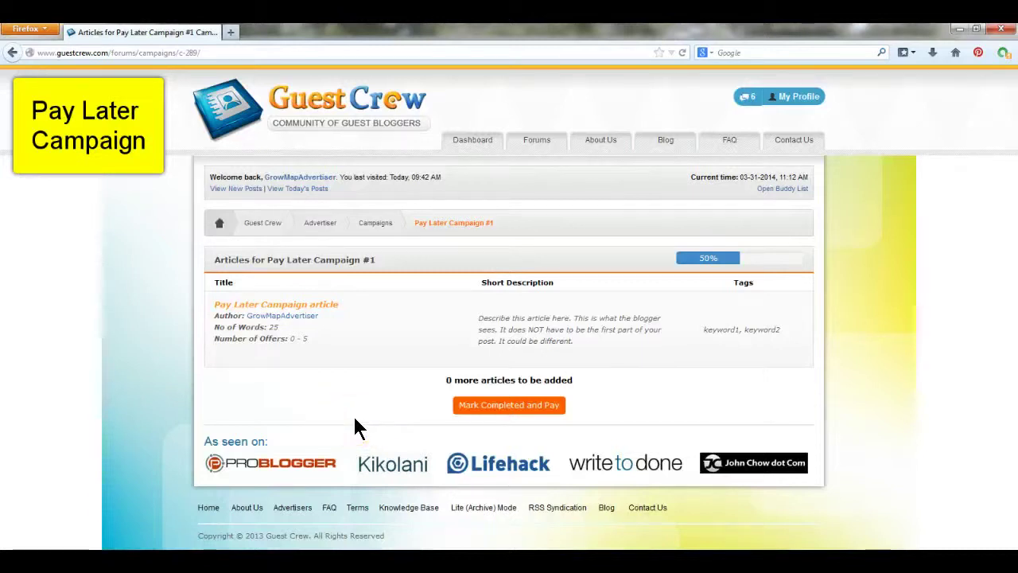
left_click(350, 426)
left_click(323, 409)
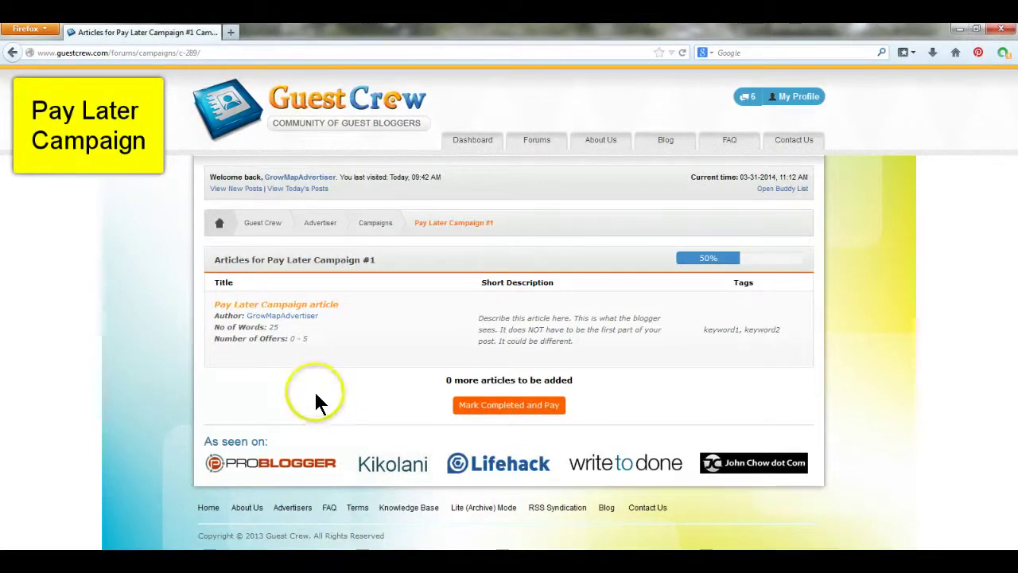
left_click(308, 393)
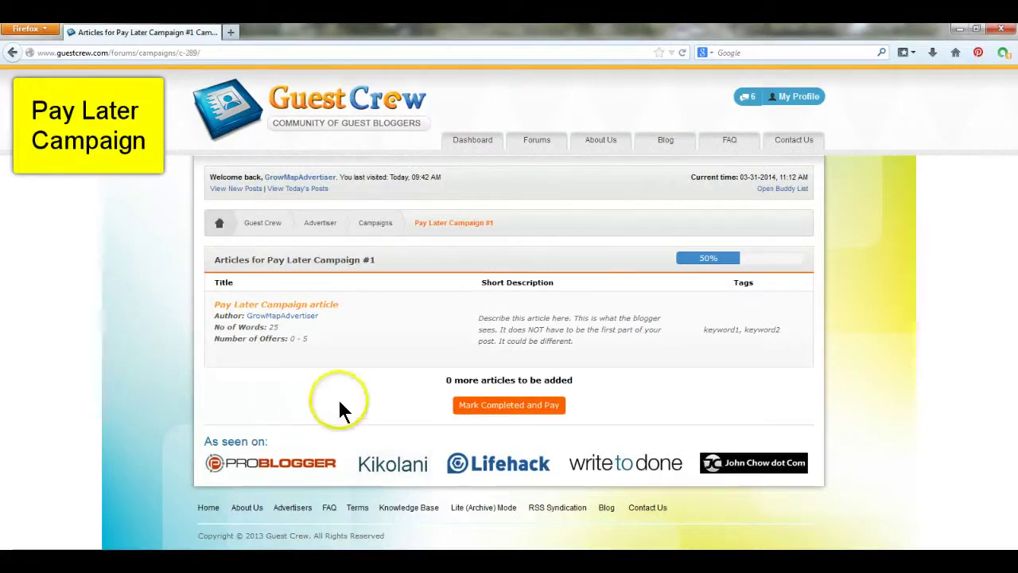
mouse_move(435, 294)
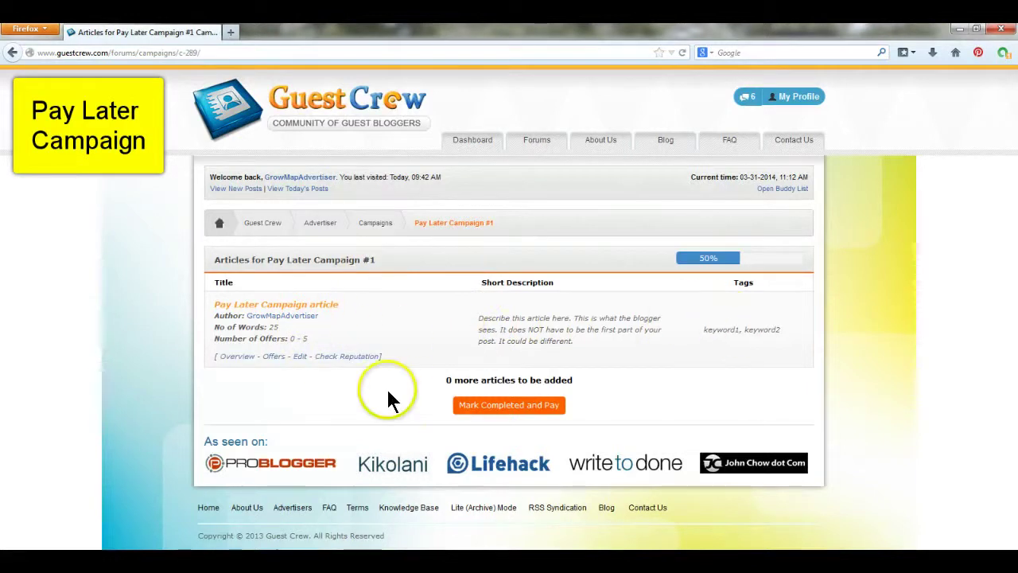
Mark Pay Later Campaign #1 as completed and submit it with the Pay Later option, accepting the payment terms.
left_click(517, 407)
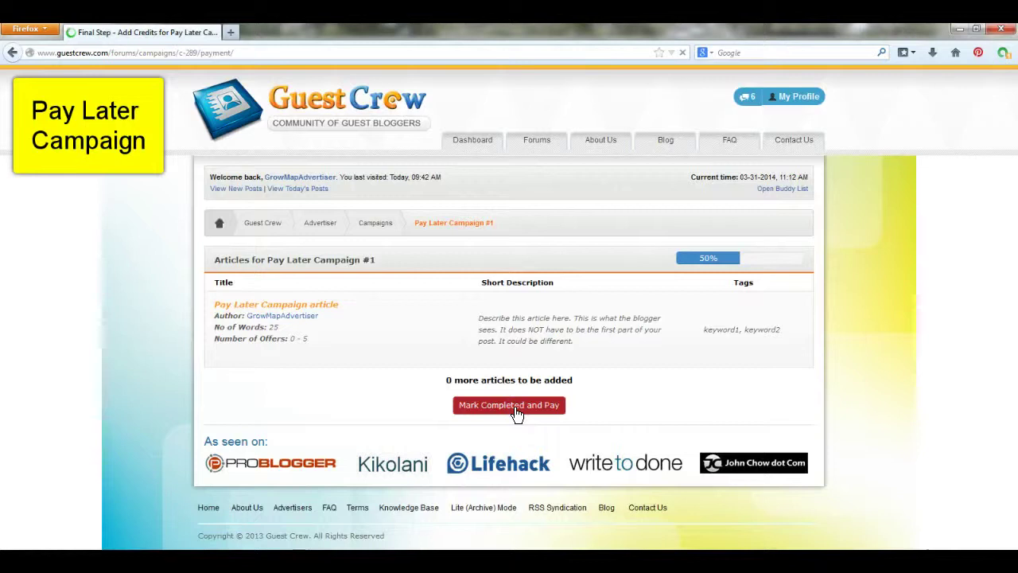
left_click(231, 365)
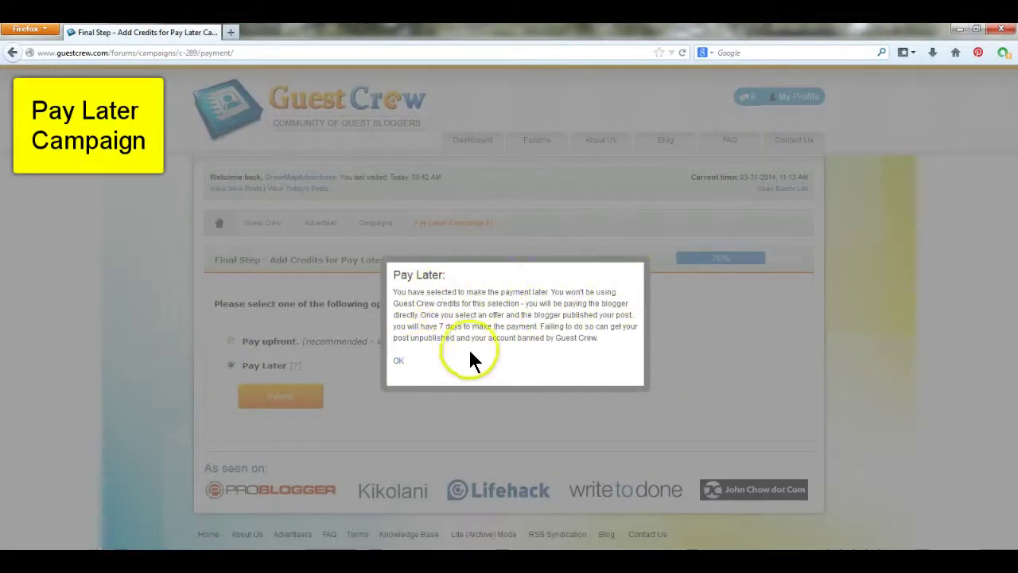
left_click(394, 362)
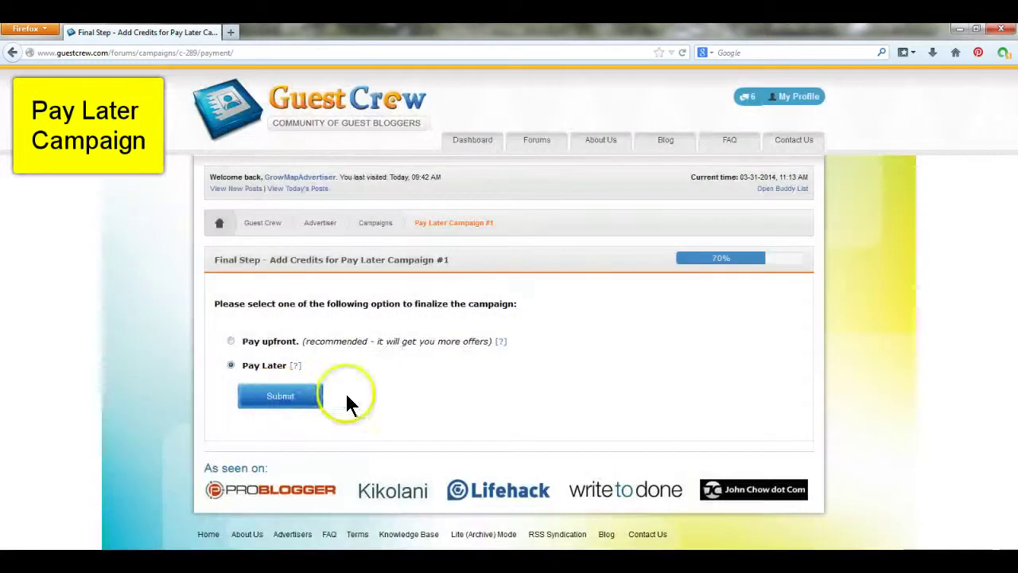
left_click(282, 398)
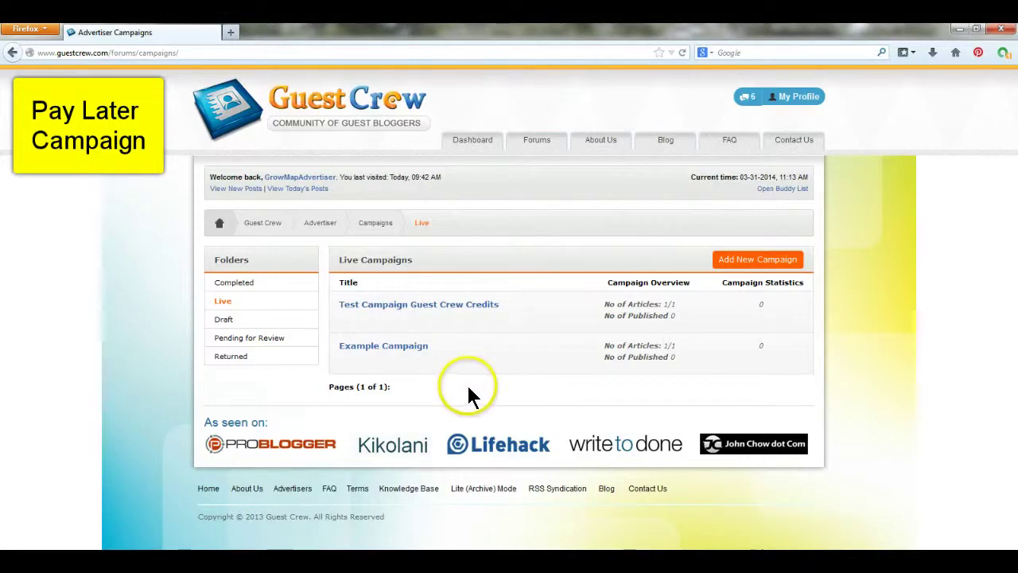
Check the campaigns pending for review, including Pay Later Campaign #1, and view the live campaigns.
left_click(251, 339)
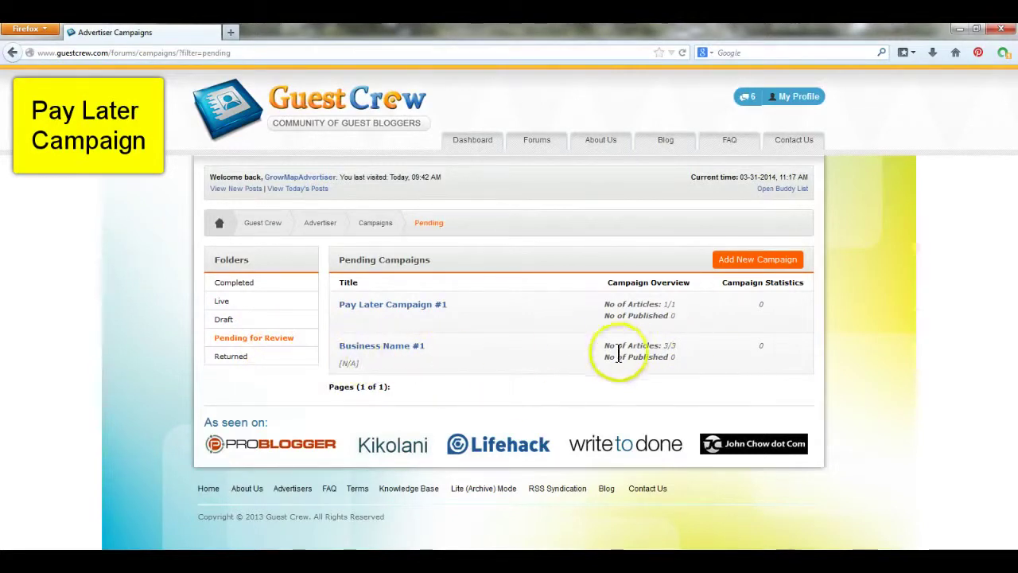
left_click(388, 353)
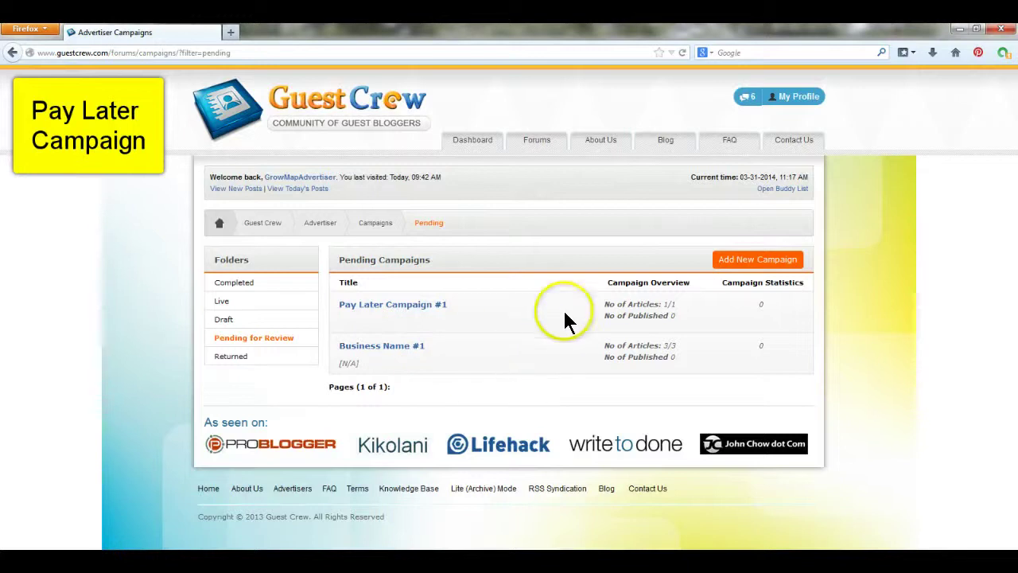
left_click(430, 329)
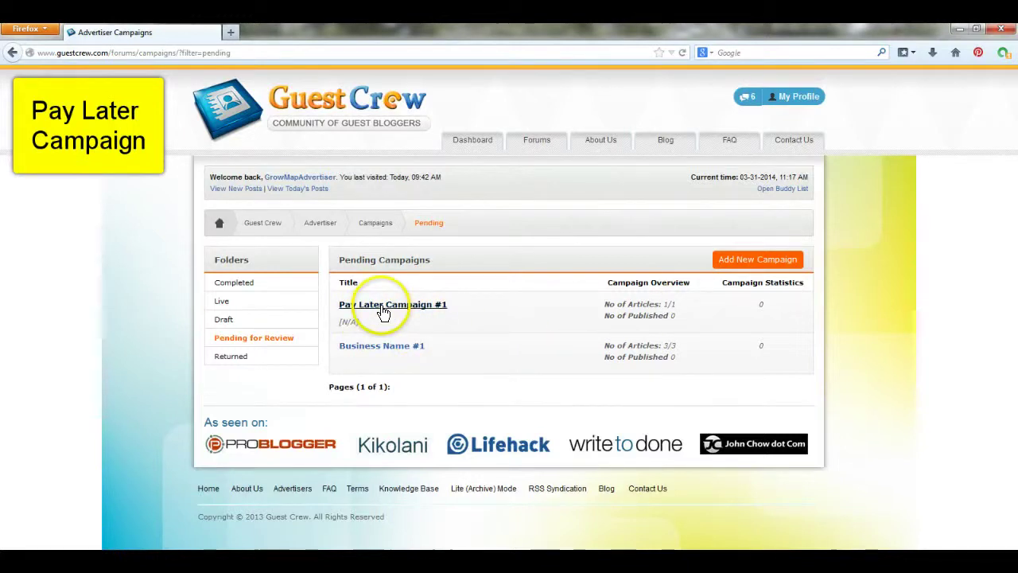
left_click(445, 311)
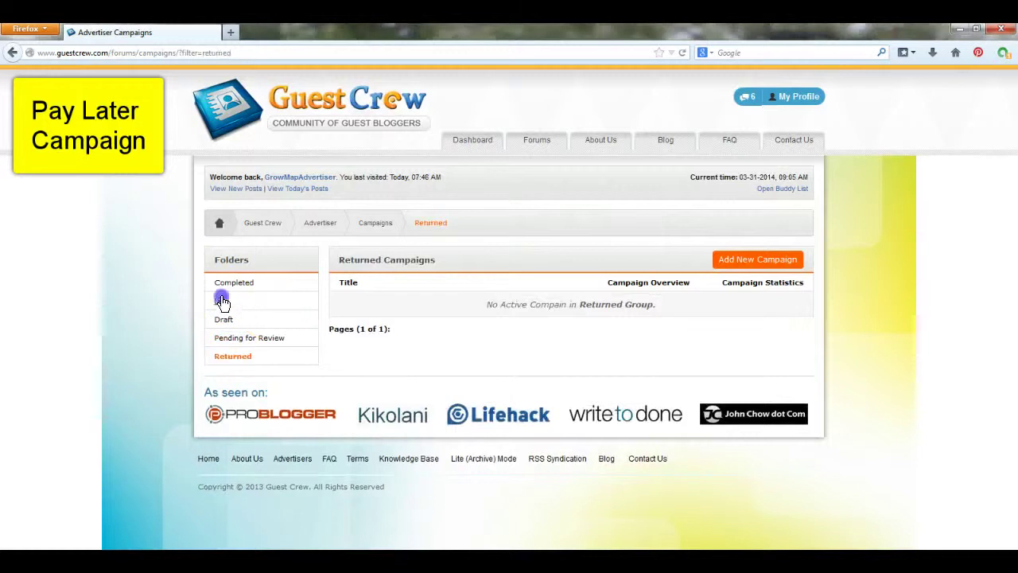
left_click(223, 301)
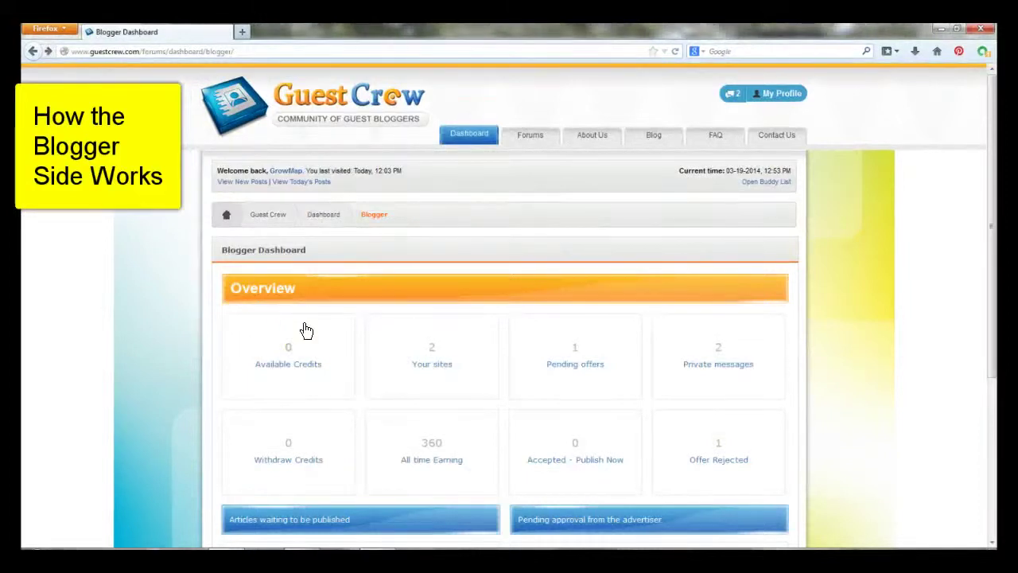
Open the blogger's pending offers and bring up the approval form for Example ArticleTitle.
left_click(500, 395)
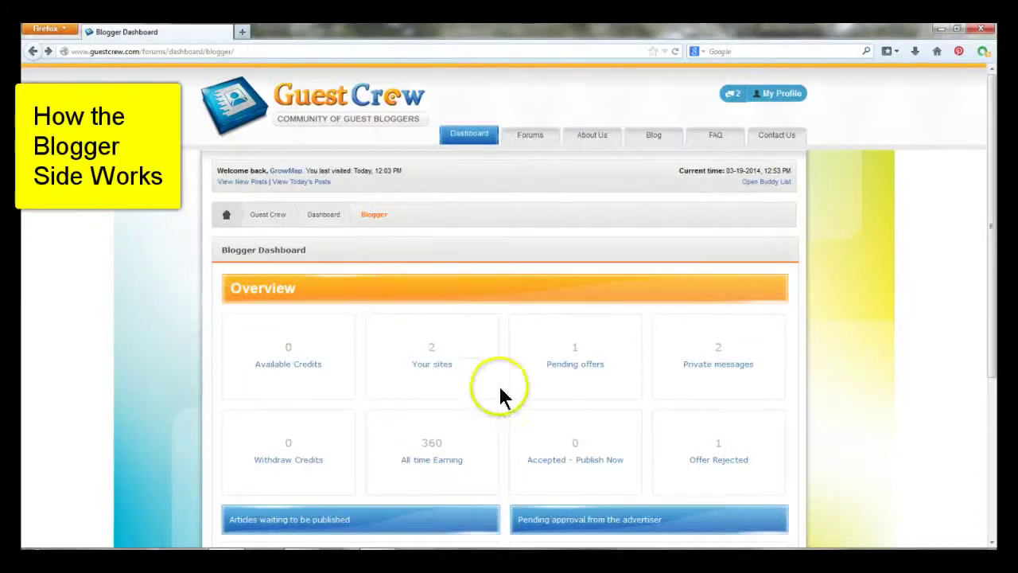
left_click(572, 365)
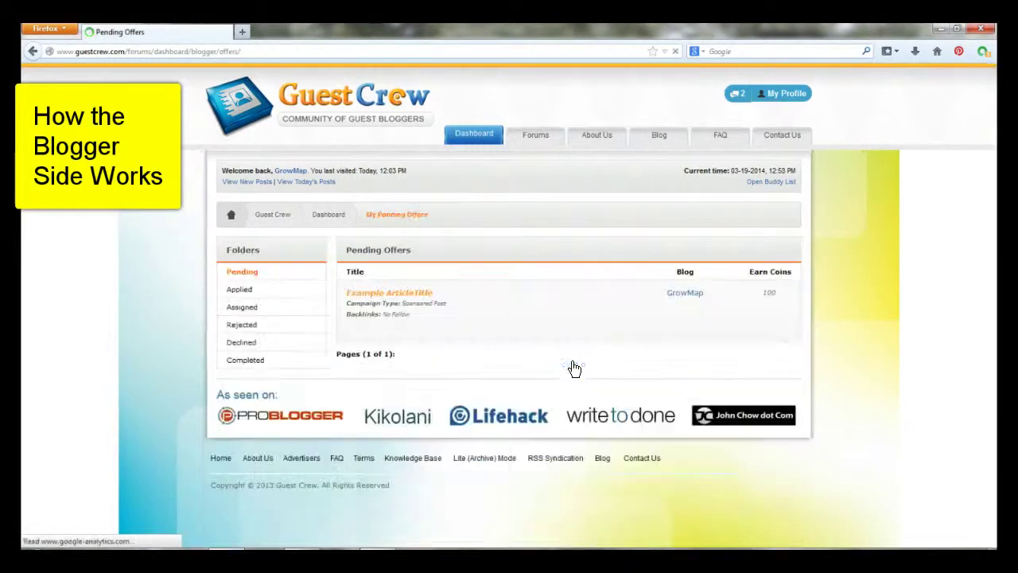
left_click(574, 342)
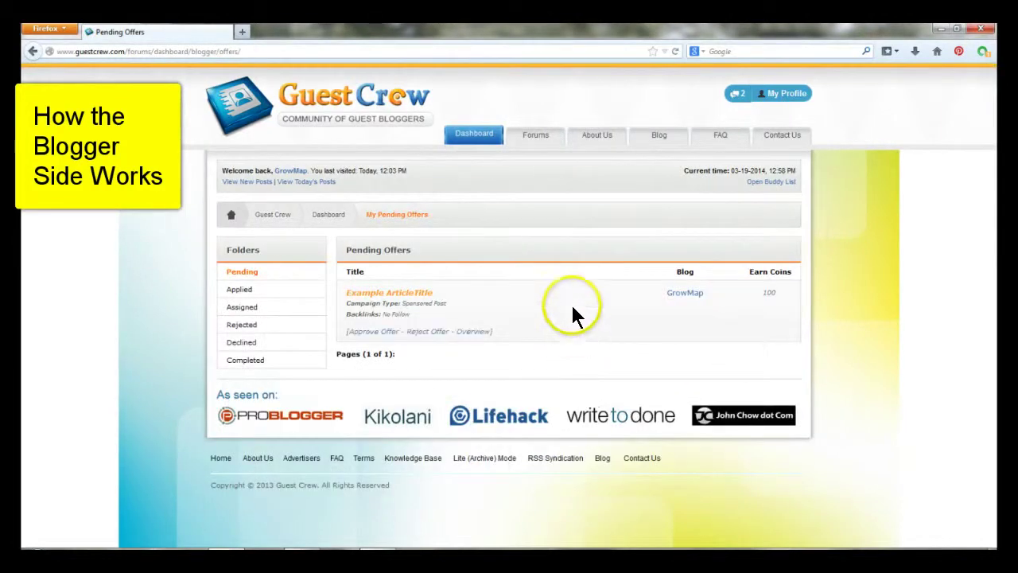
left_click(364, 332)
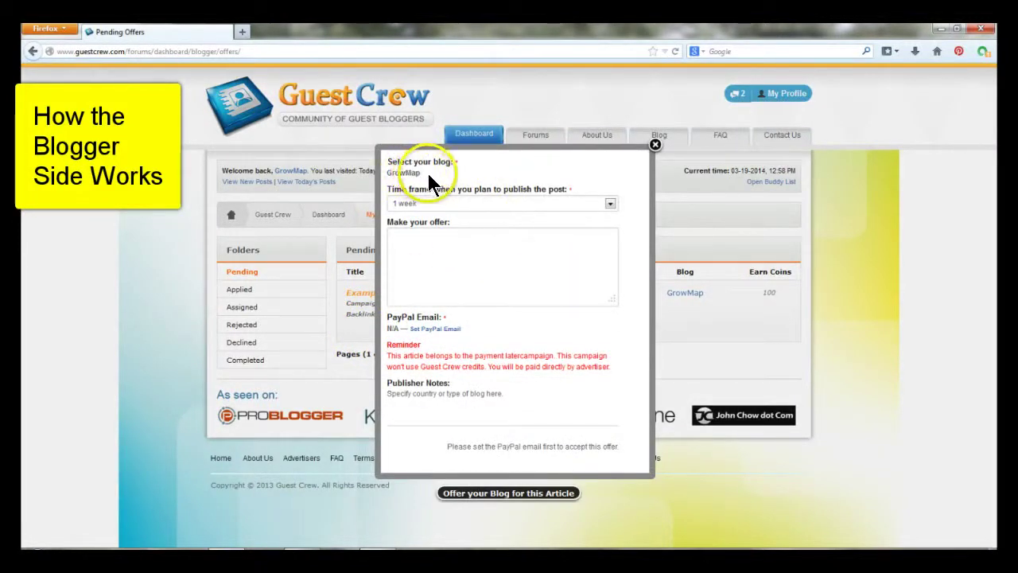
Fill in the offer with a 1 week time frame and a compelling pitch about the blog's audience and stats, and accept it.
left_click(609, 206)
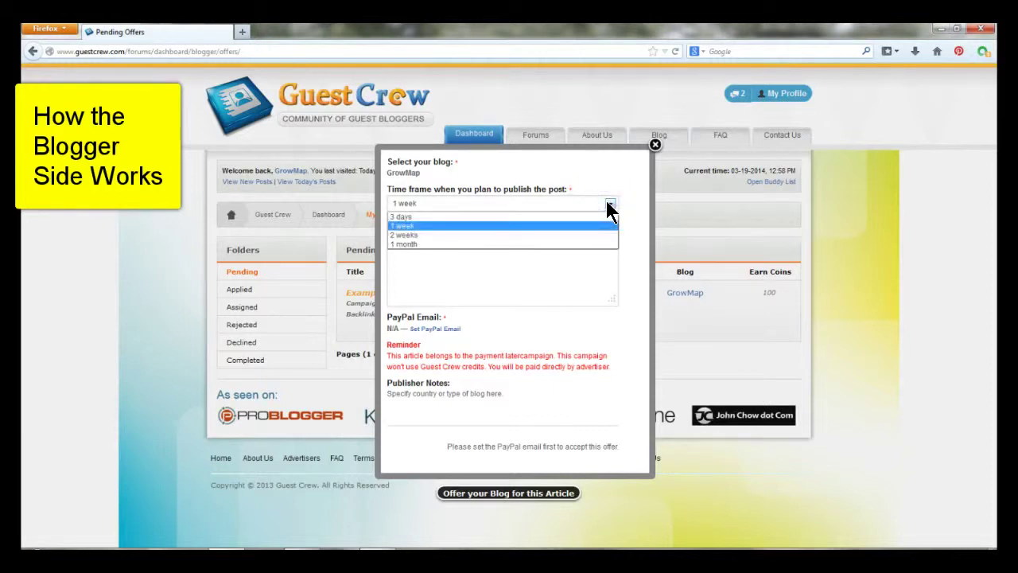
left_click(579, 227)
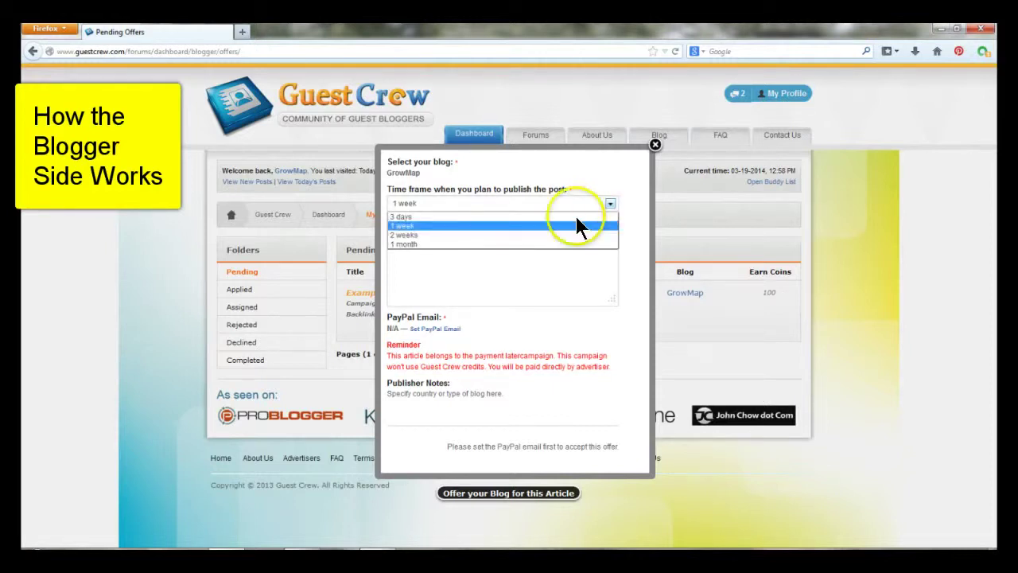
left_click(533, 256)
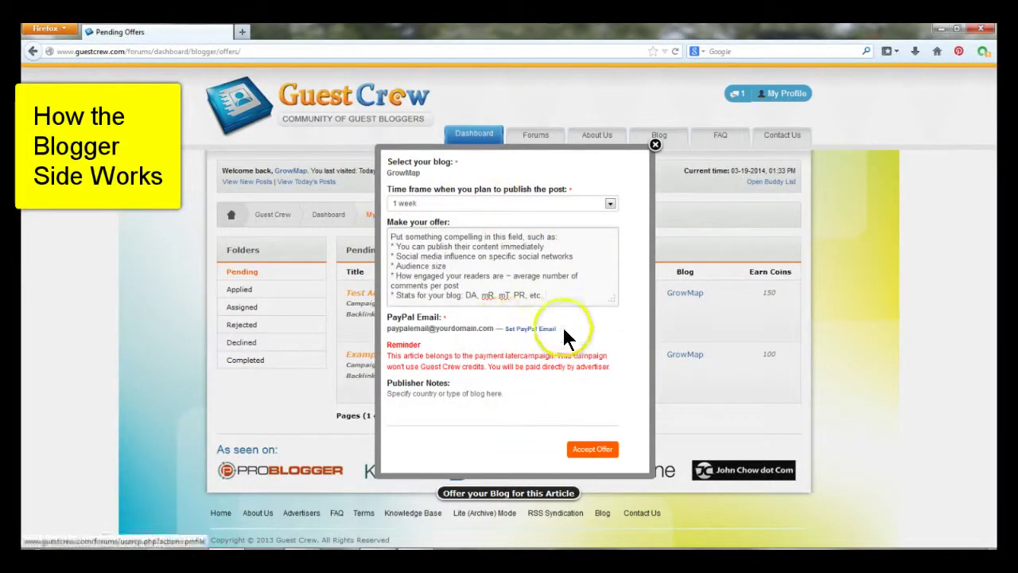
left_click(593, 450)
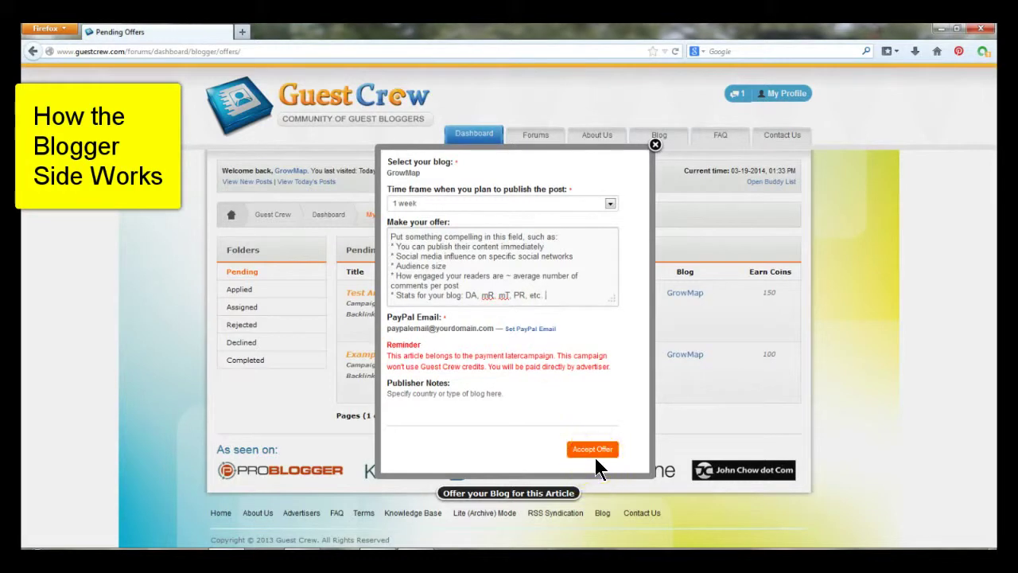
left_click(597, 451)
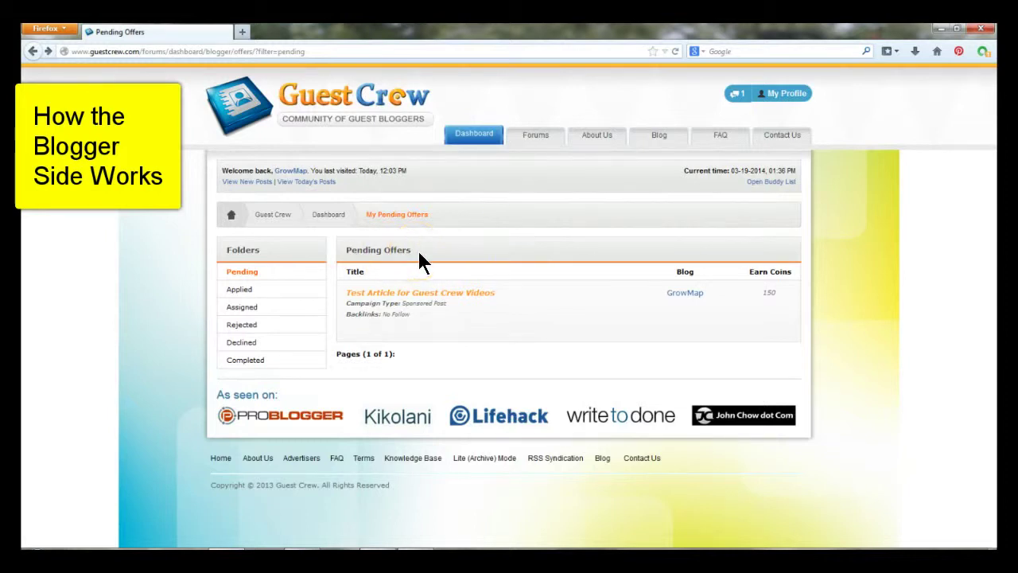
Open the approval form for the pending offer Test Article for Guest Crew Videos.
left_click(242, 291)
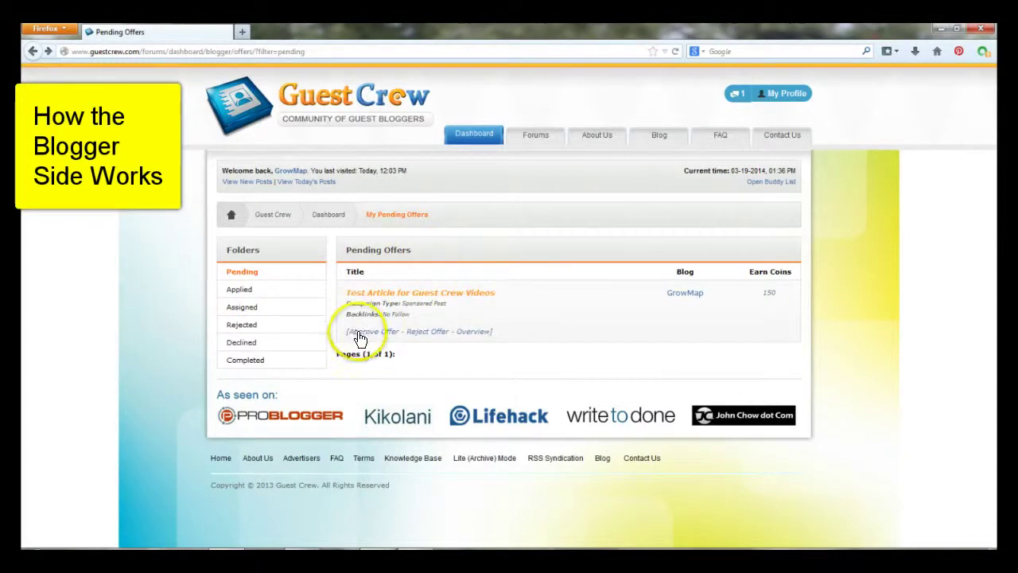
left_click(358, 333)
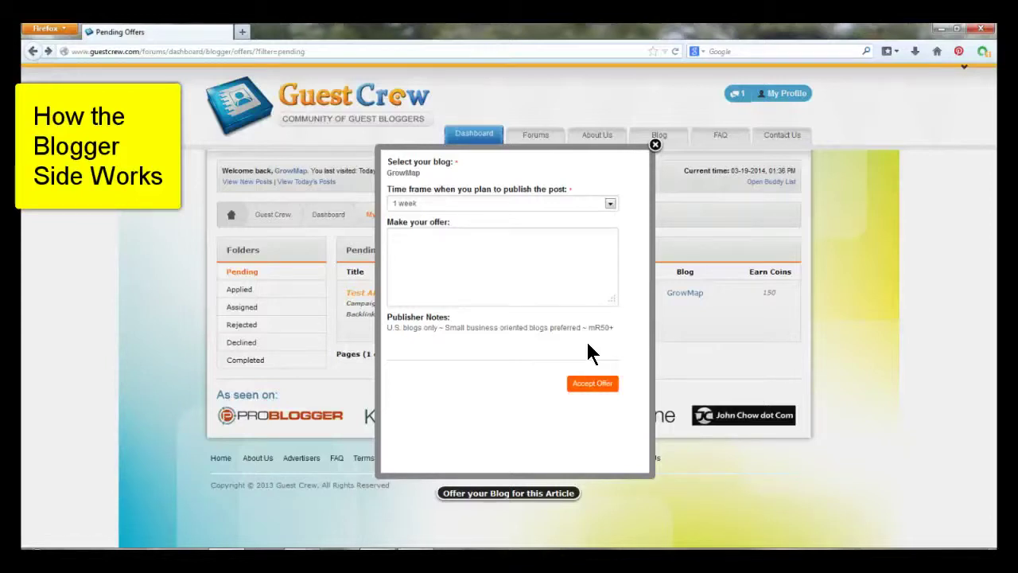
View the blogger offers already applied for, and open the members dashboard.
mouse_move(302, 559)
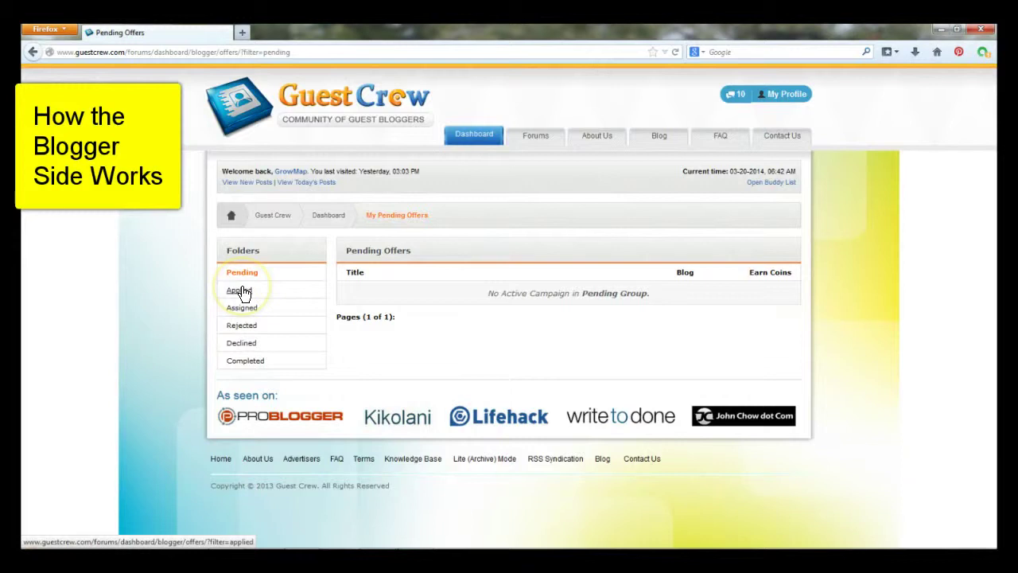
left_click(241, 291)
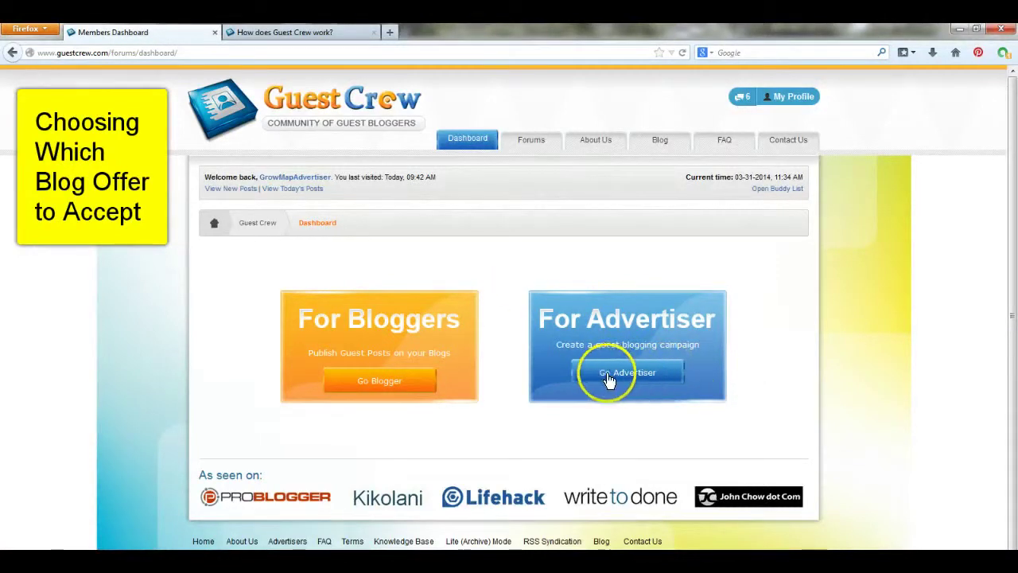
left_click(465, 143)
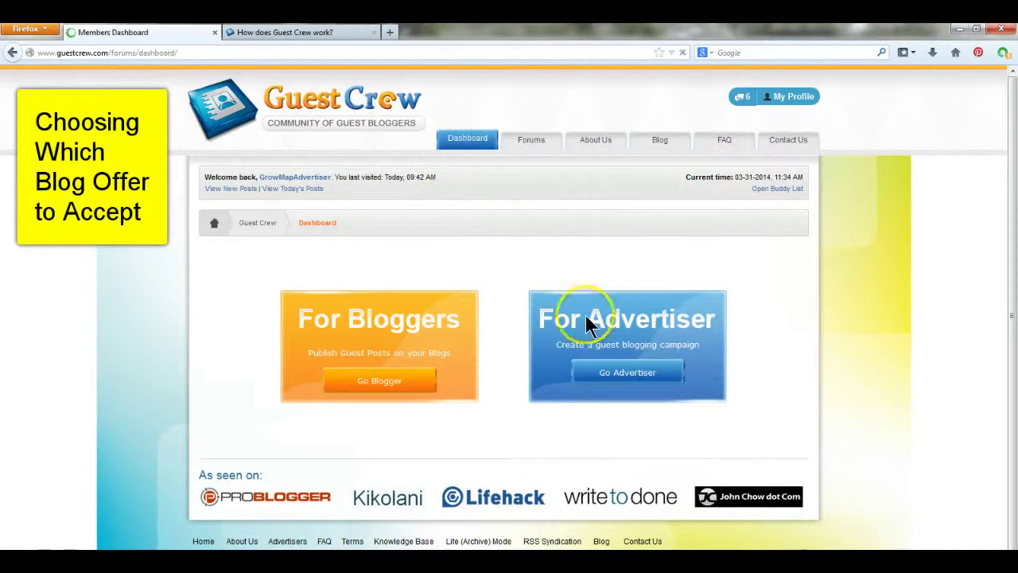
Open the advertiser dashboard and list the live campaigns.
left_click(626, 373)
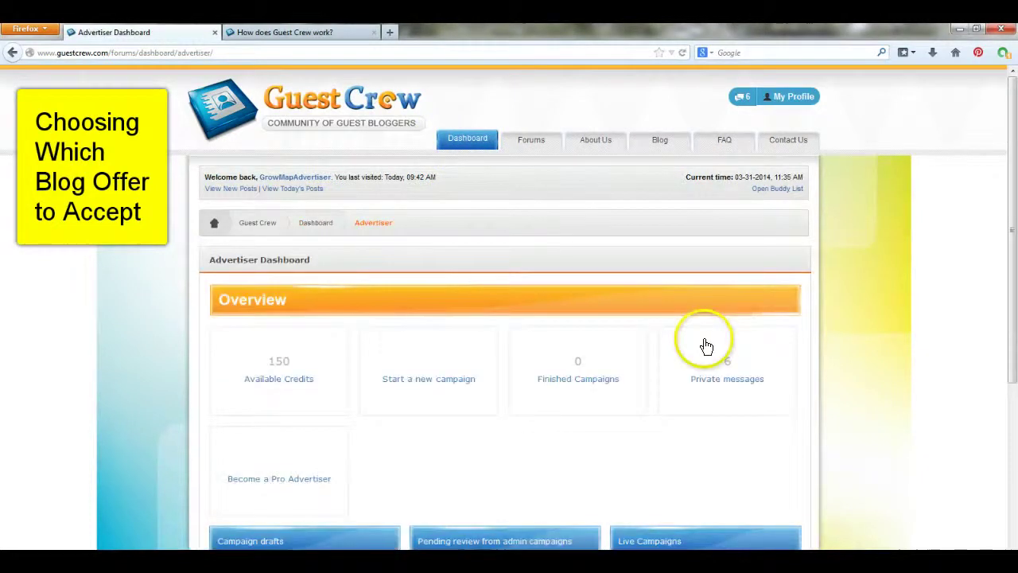
scroll(626, 417, "down", 2)
scroll(626, 417, "down", 3)
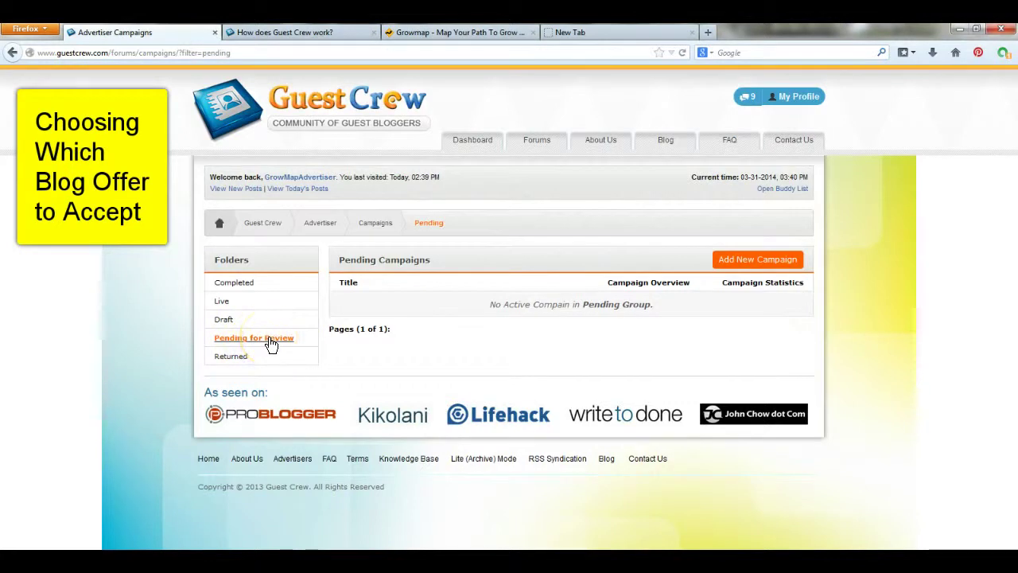
left_click(220, 300)
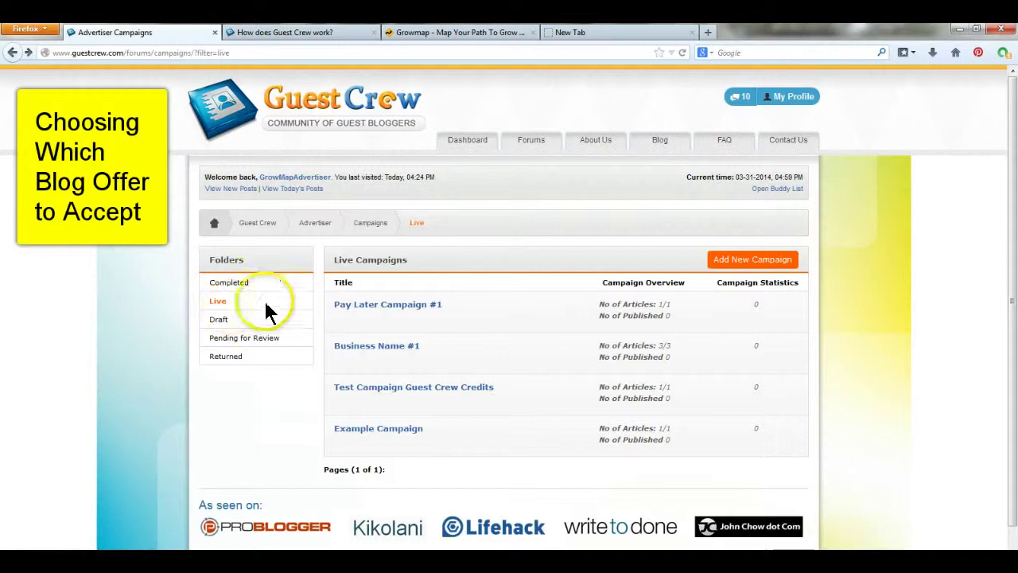
Open Pay Later Campaign #1 and bring up the offers for its Pay Later Campaign article.
left_click(404, 310)
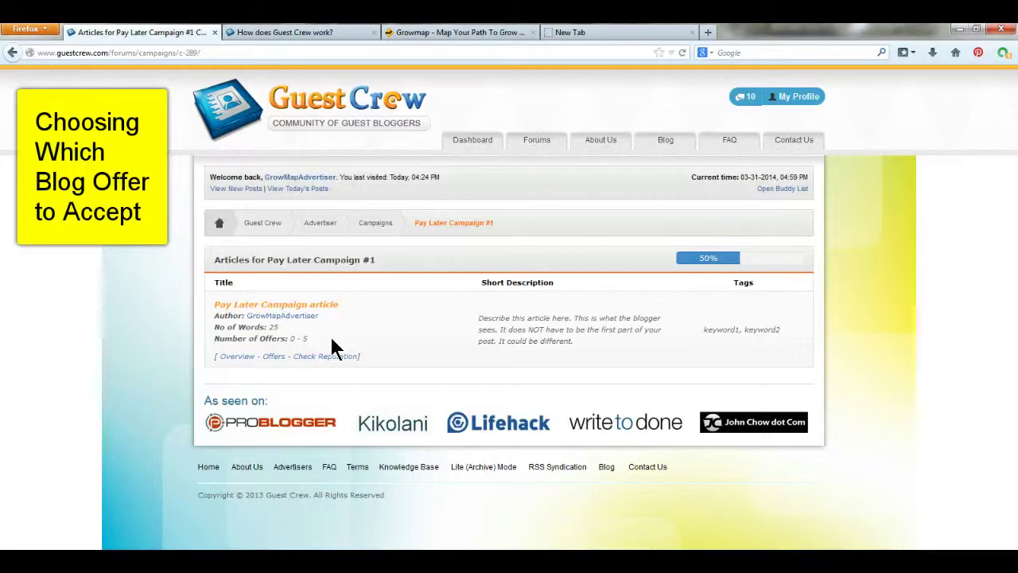
left_click(260, 342)
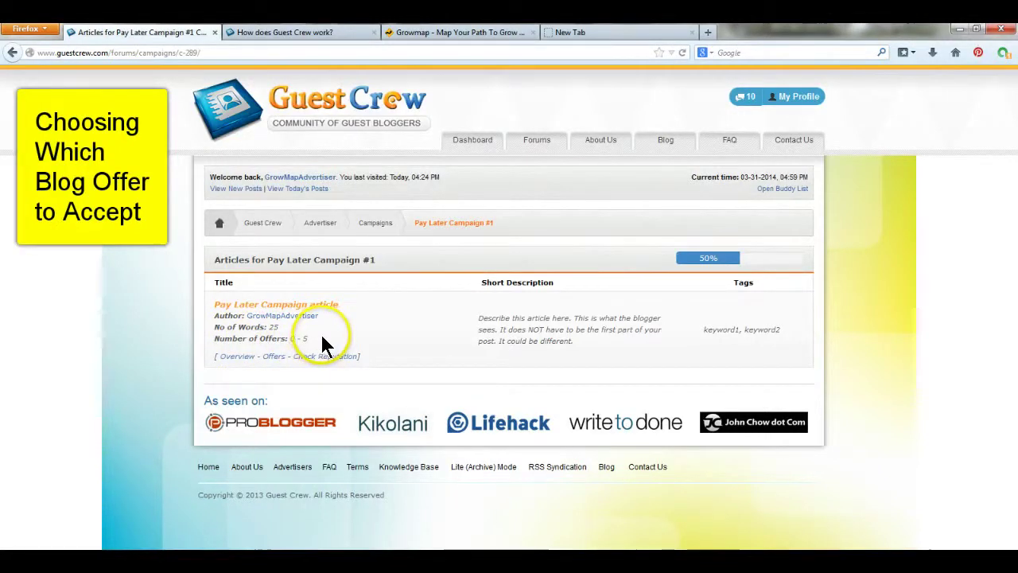
left_click(273, 356)
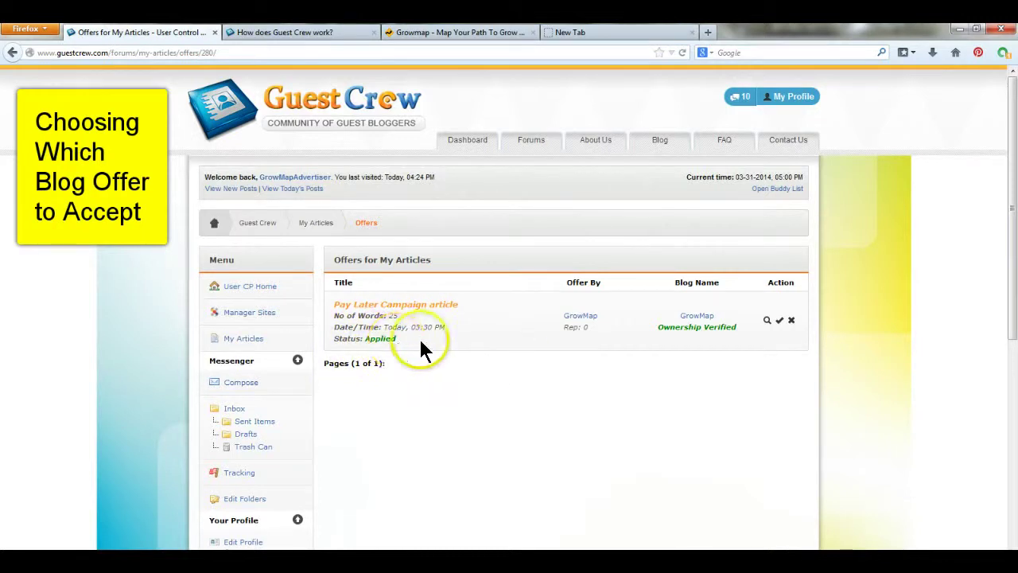
Open the offering GrowMap blog in a separate tab, look through its posts and categories, and return to the offers.
right_click(693, 318)
left_click(719, 324)
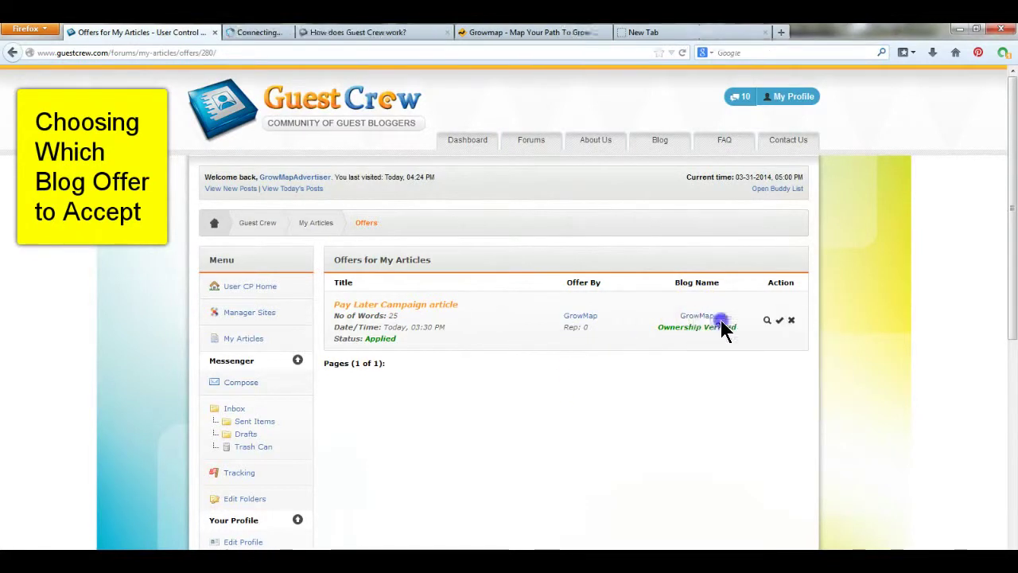
left_click(284, 30)
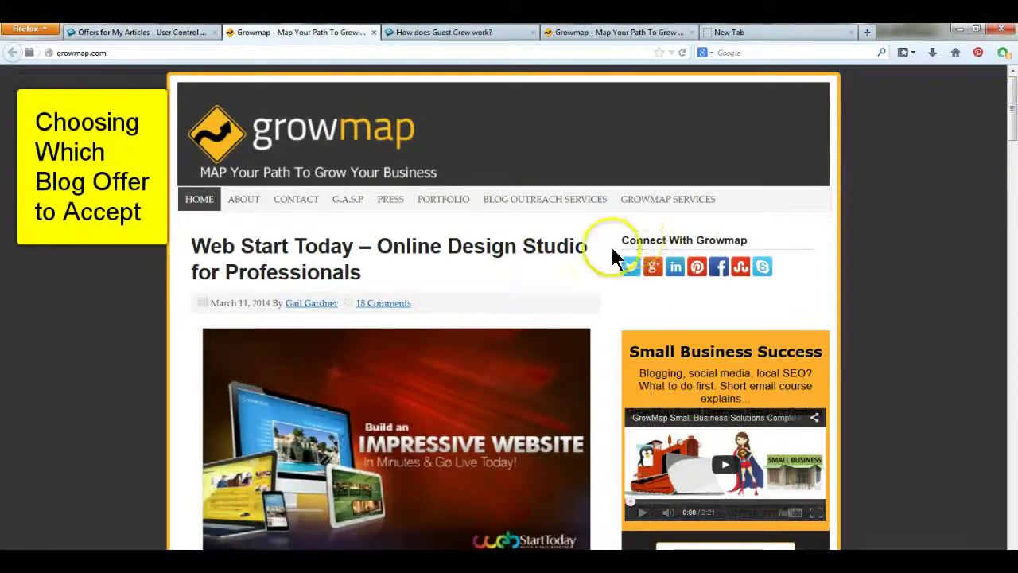
scroll(529, 290, "down", 5)
scroll(525, 292, "down", 5)
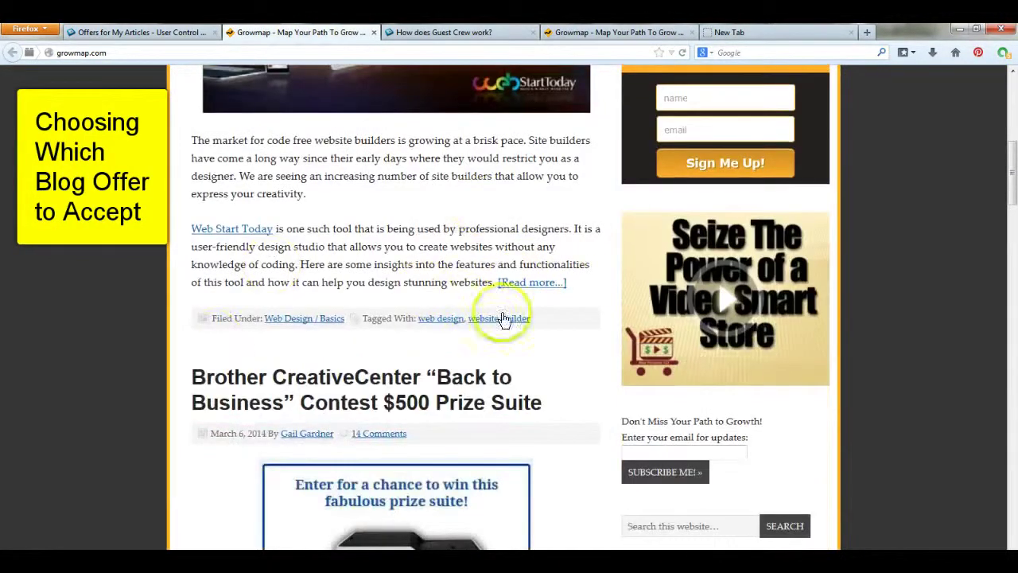
scroll(476, 290, "down", 7)
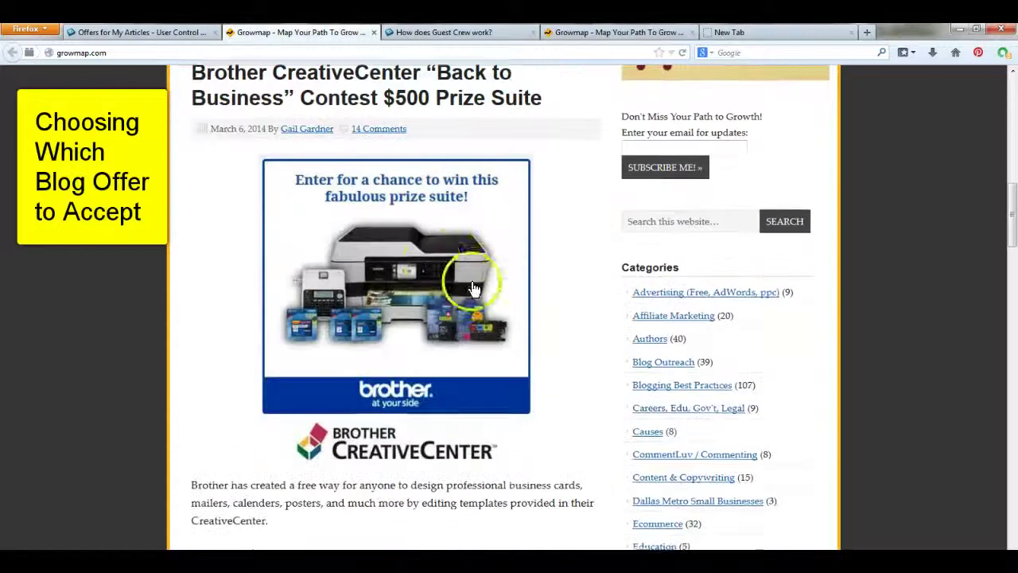
scroll(433, 255, "down", 7)
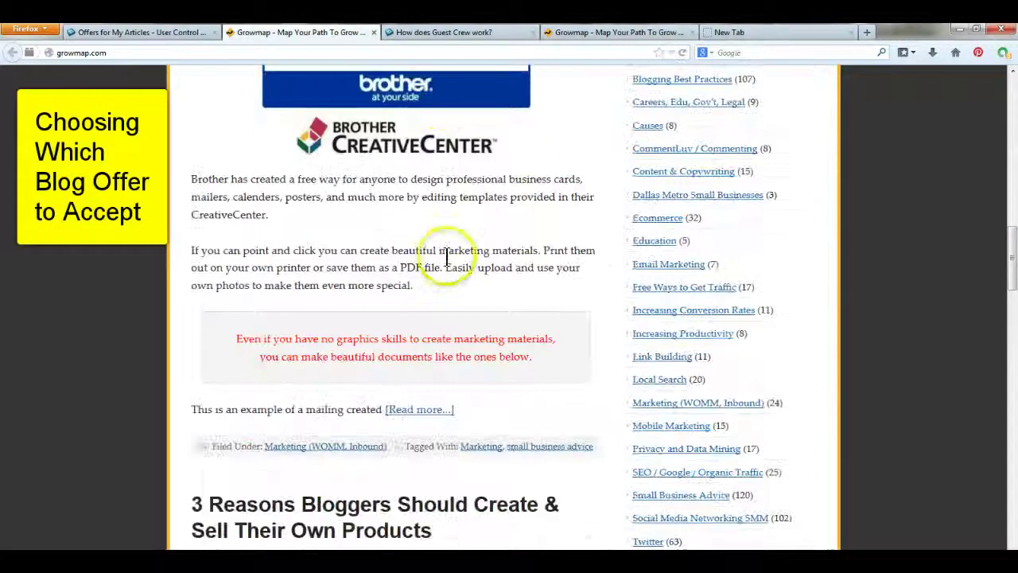
left_click(119, 33)
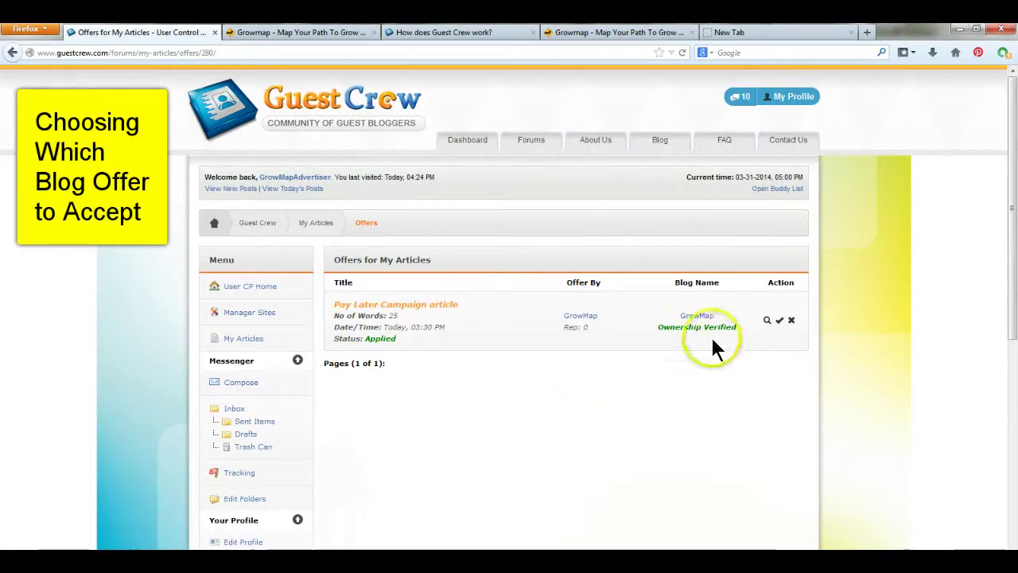
Read the GrowMap offer's information for the Pay Later Campaign article, then approve that offer.
left_click(766, 320)
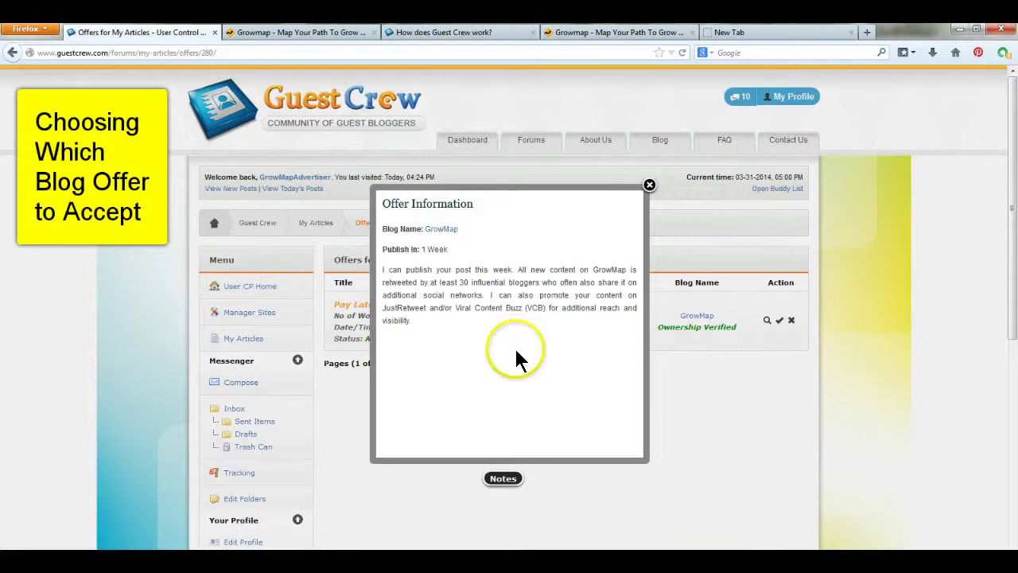
left_click(649, 185)
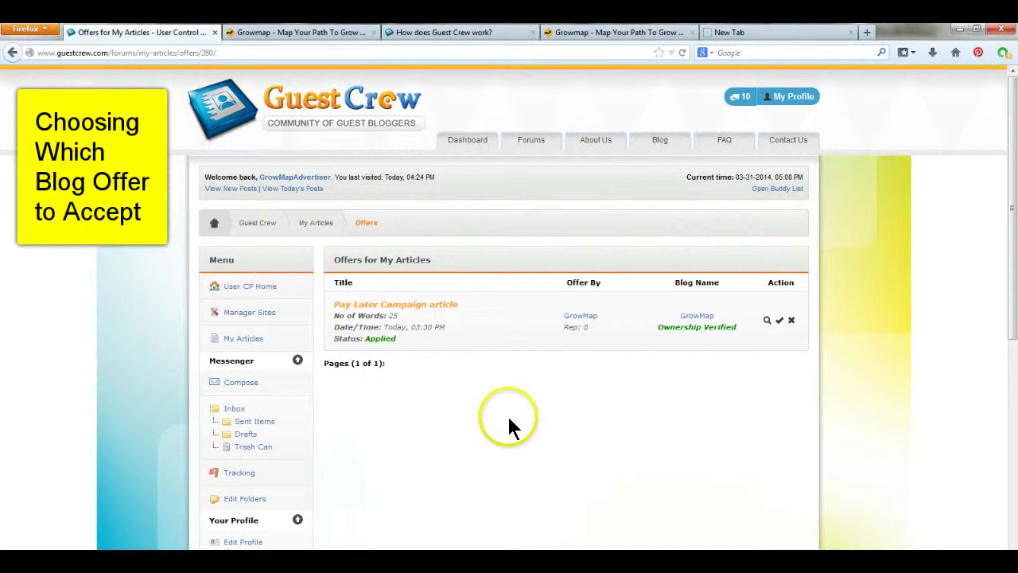
left_click(780, 320)
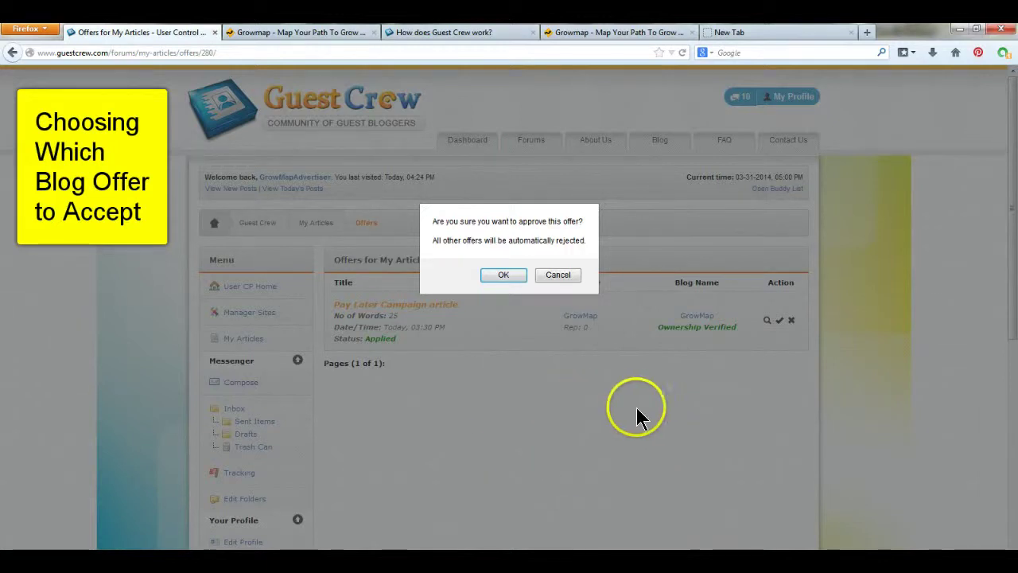
left_click(503, 274)
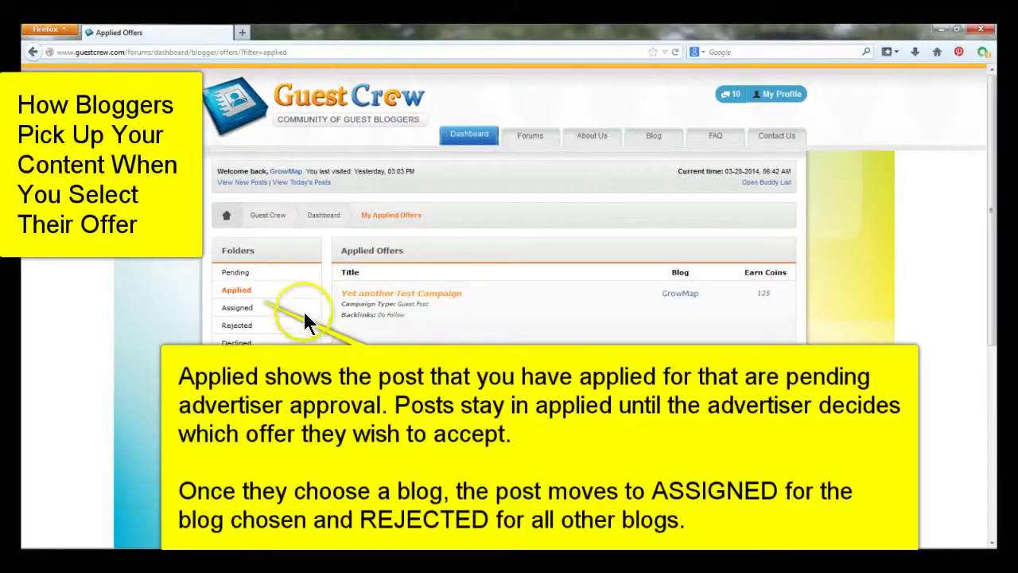
List the blogger's assigned offers and open the article view for Test Article for Guest Crew Videos.
left_click(238, 310)
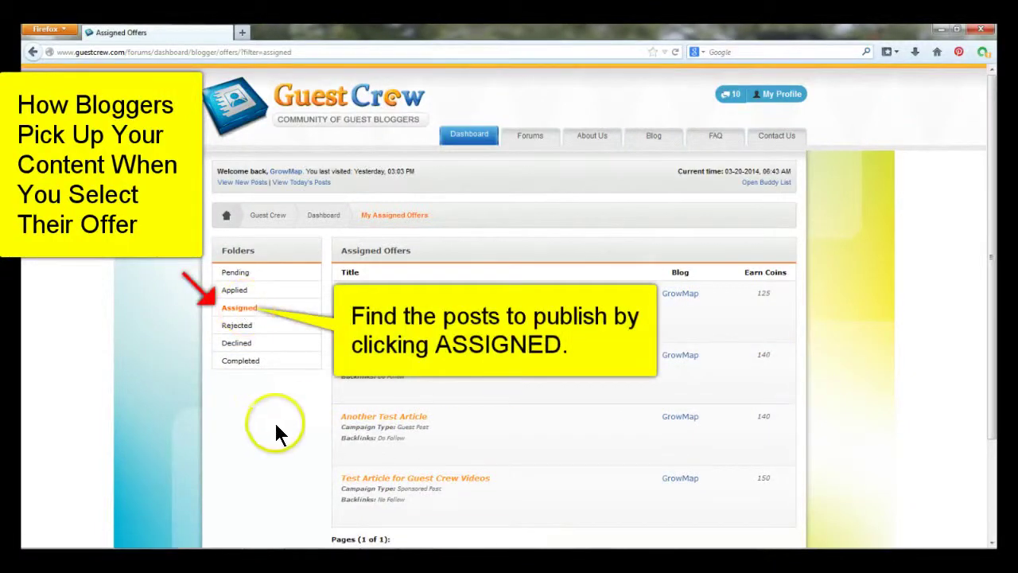
left_click(252, 311)
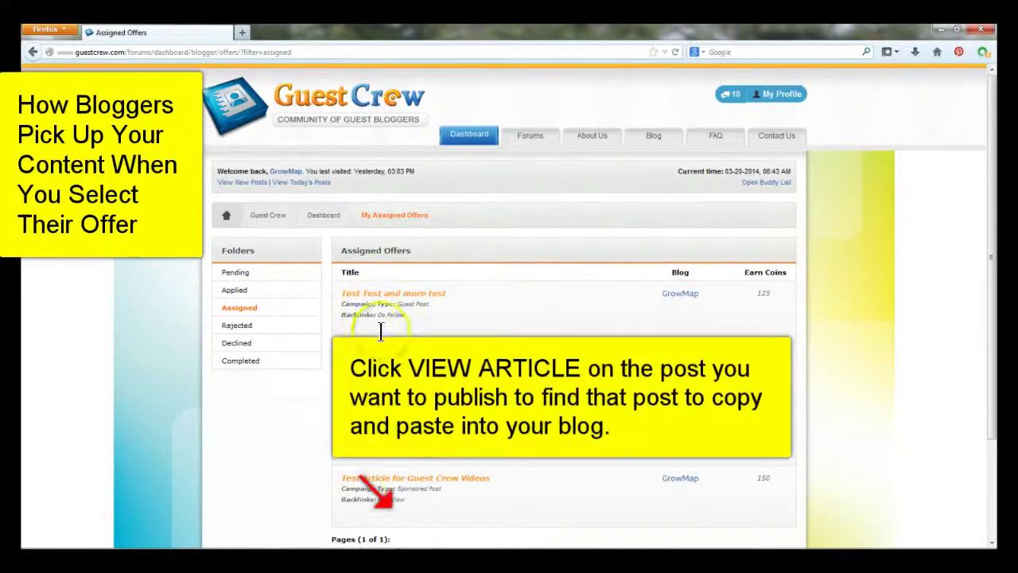
mouse_move(368, 502)
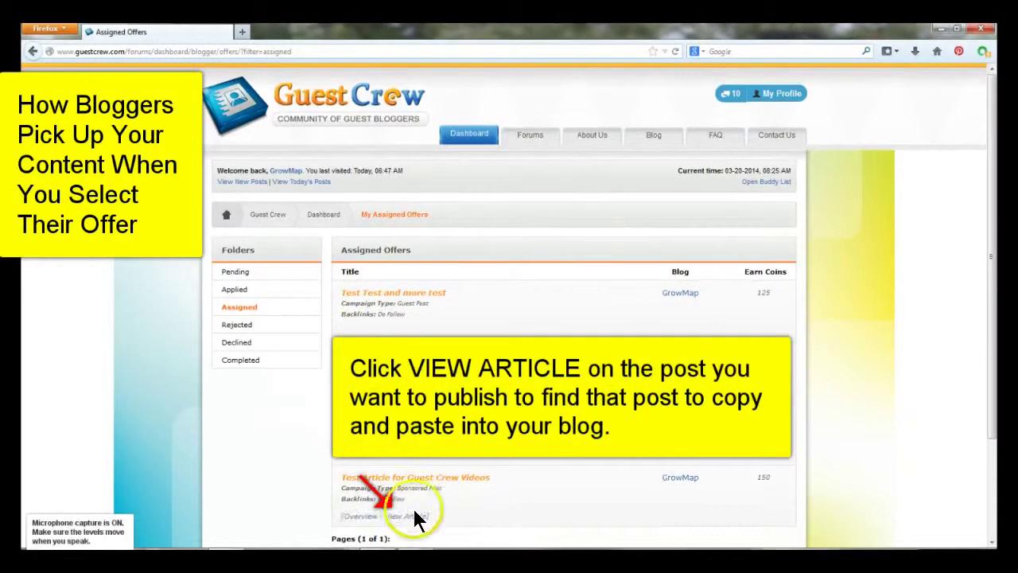
left_click(408, 521)
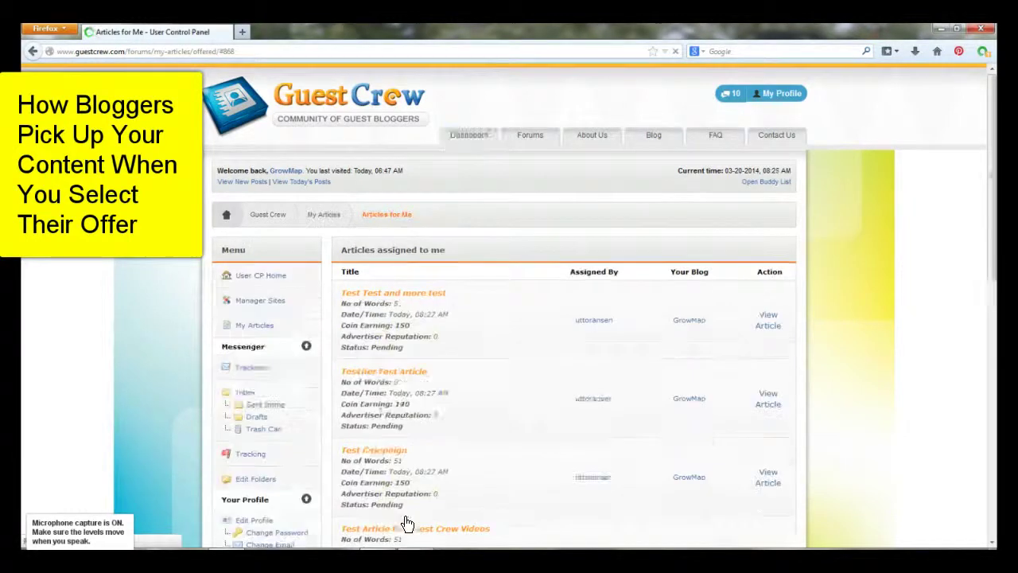
Expand Test Article for Guest Crew Videos among the assigned articles to show its Article Source, byline and URL fields.
scroll(497, 509, "down", 1)
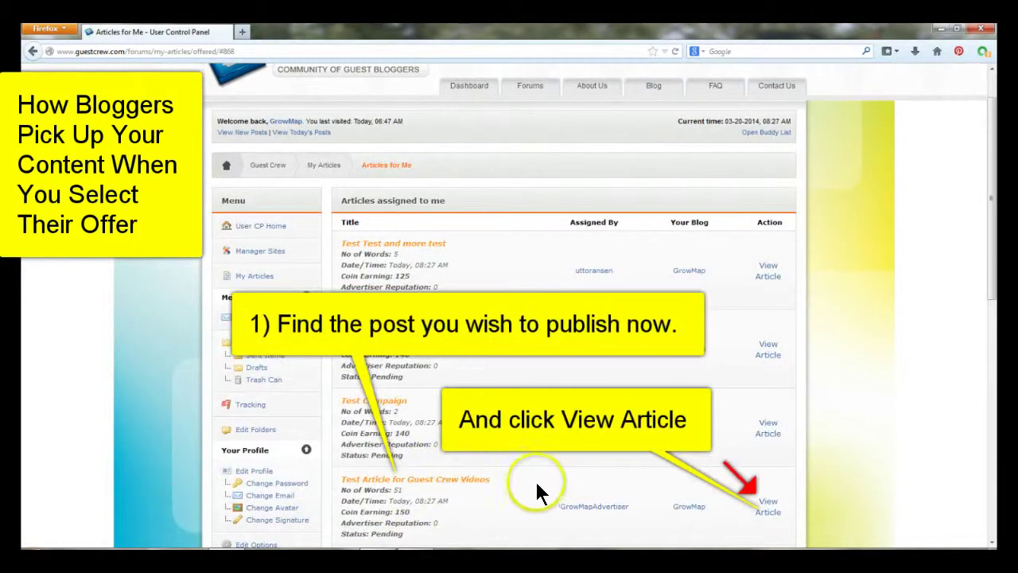
left_click(766, 513)
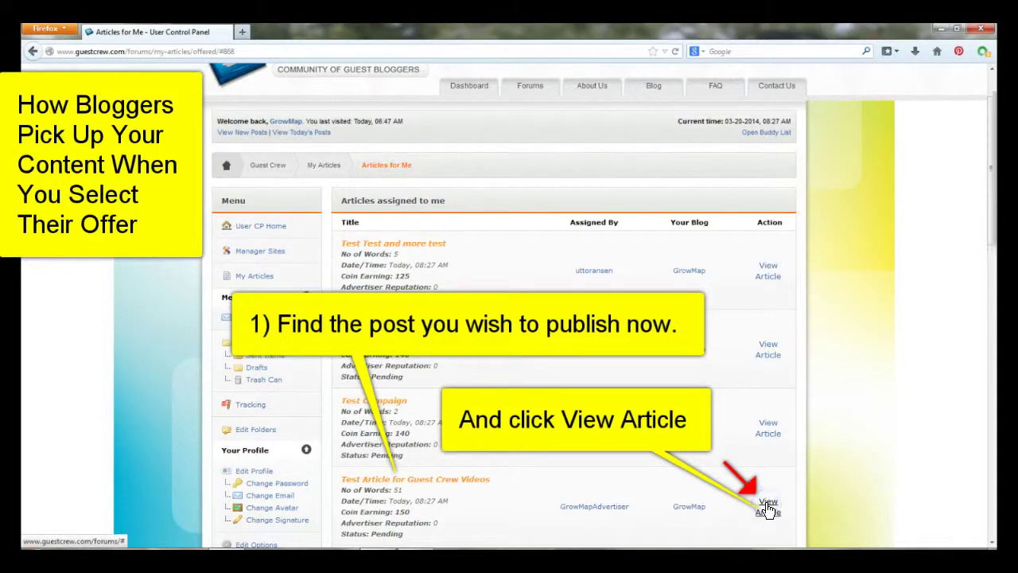
scroll(909, 386, "down", 1)
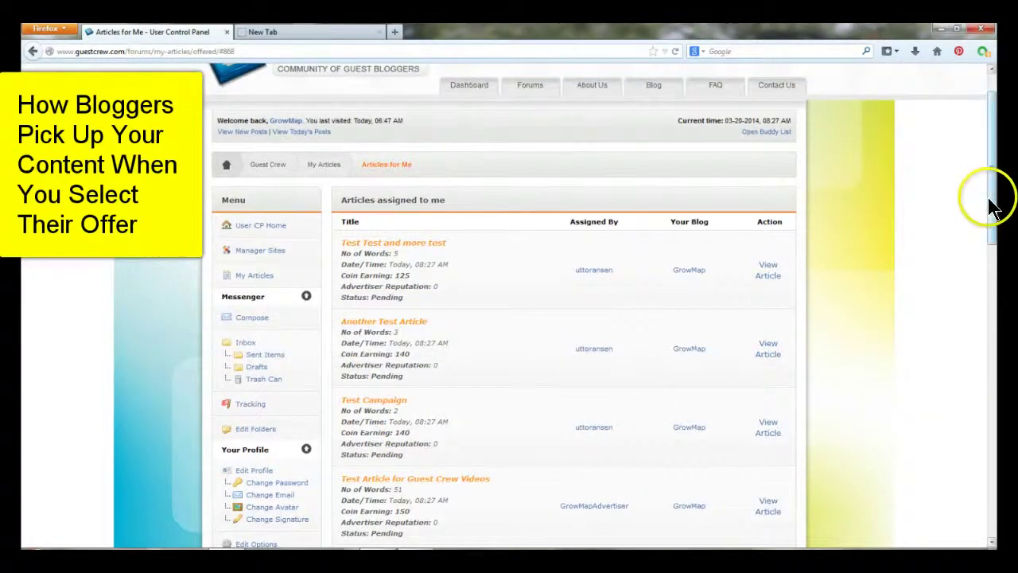
scroll(990, 205, "up", 1)
left_click_drag(990, 205, 999, 315)
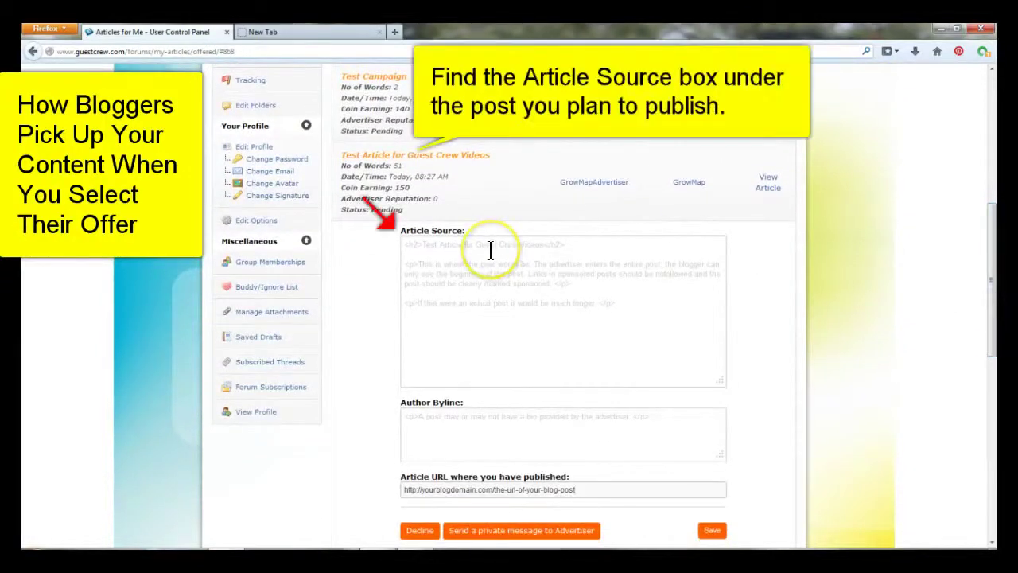
Select the h2 title line in the Article Source, then select the body paragraphs below it.
left_click(461, 251)
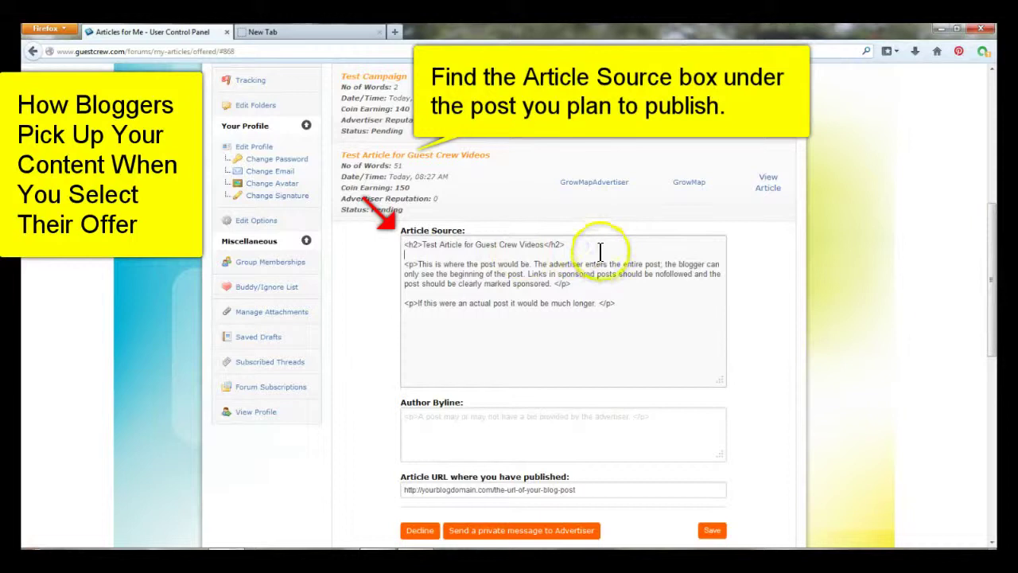
left_click_drag(568, 244, 404, 246)
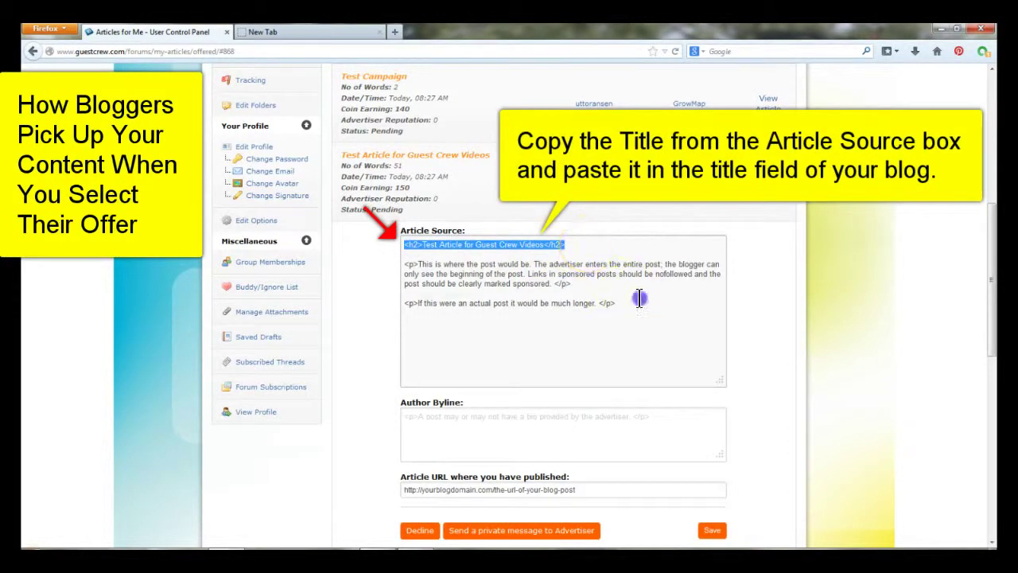
left_click_drag(406, 263, 650, 324)
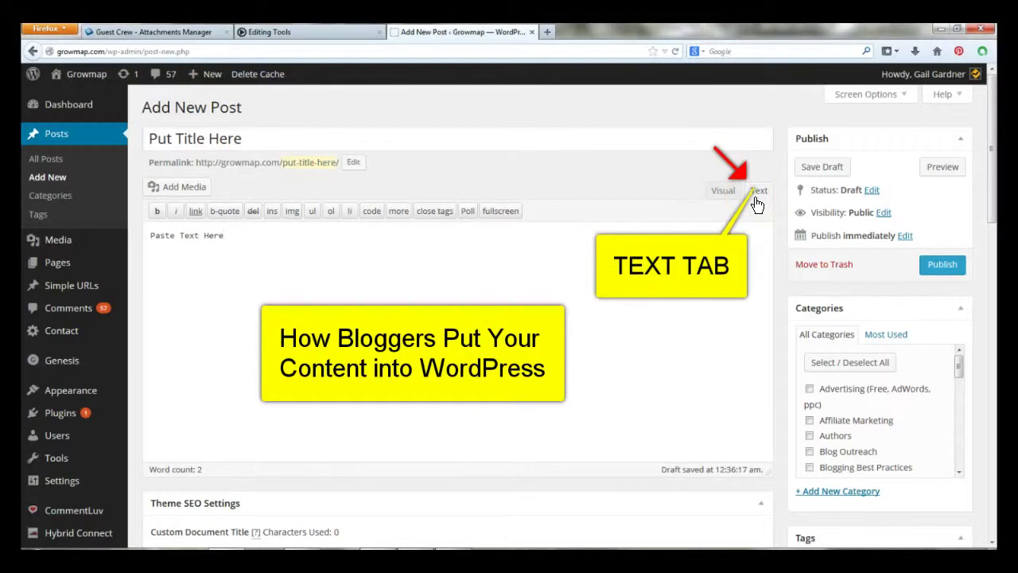
In the new WordPress post, place the cursor in the title field and set the content editor to Text mode.
left_click(275, 135)
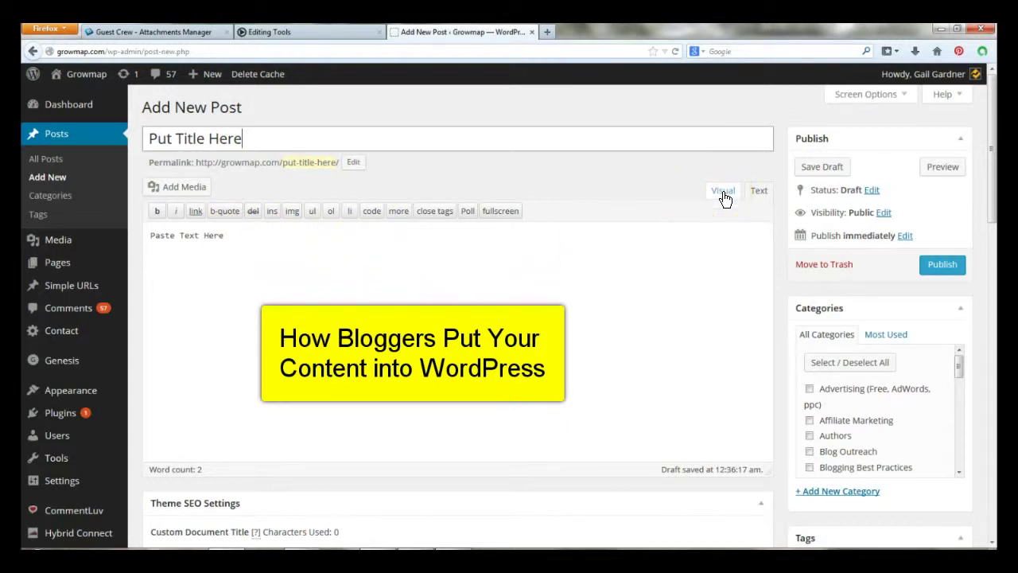
left_click(758, 194)
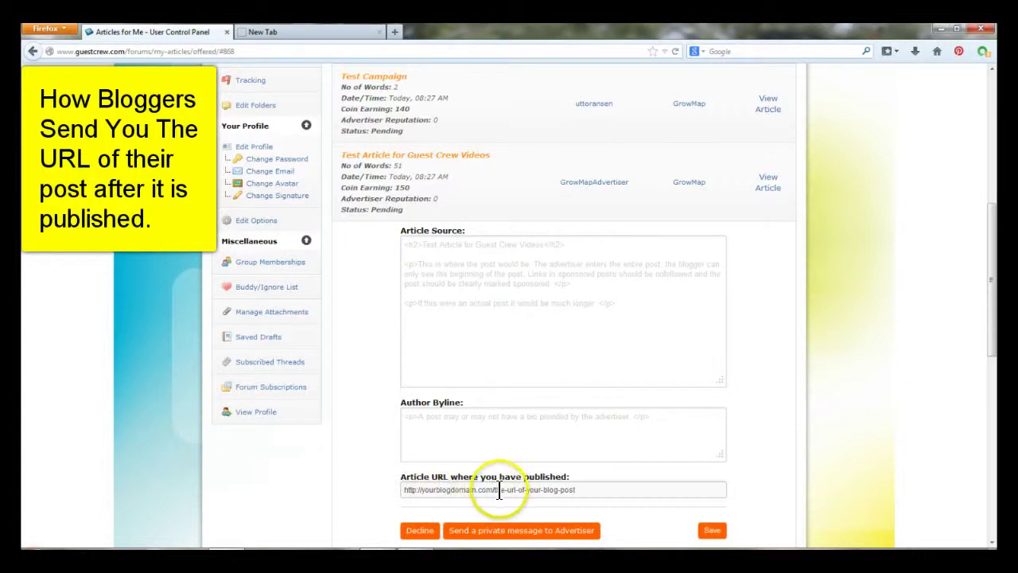
Copy the post address yourblogdomain.com/the-url-of-your-blog-post from the other tab and paste it over the article's published URL.
left_click(613, 487)
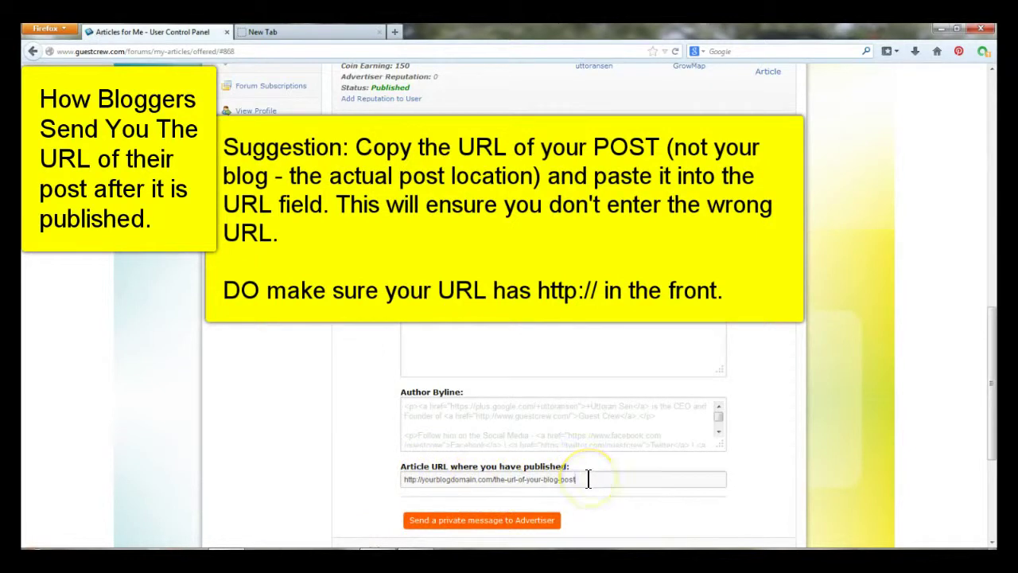
left_click(293, 32)
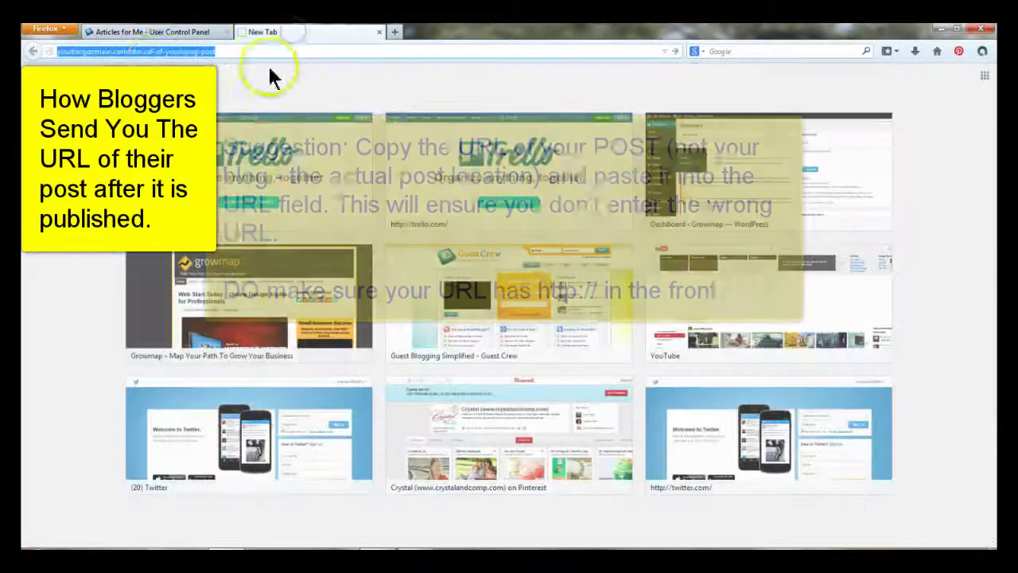
triple_click(179, 50)
right_click(180, 51)
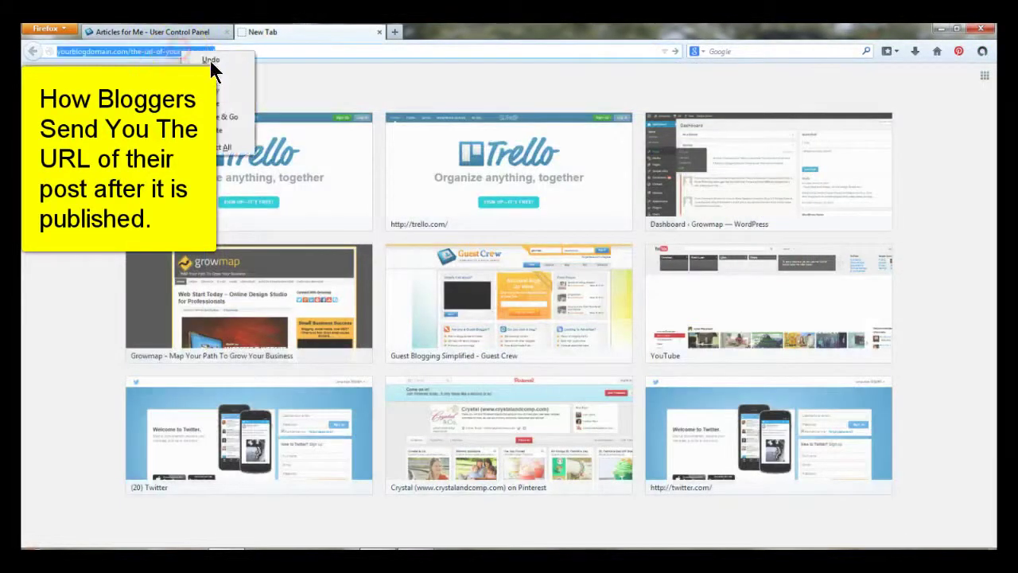
left_click(219, 94)
left_click(165, 31)
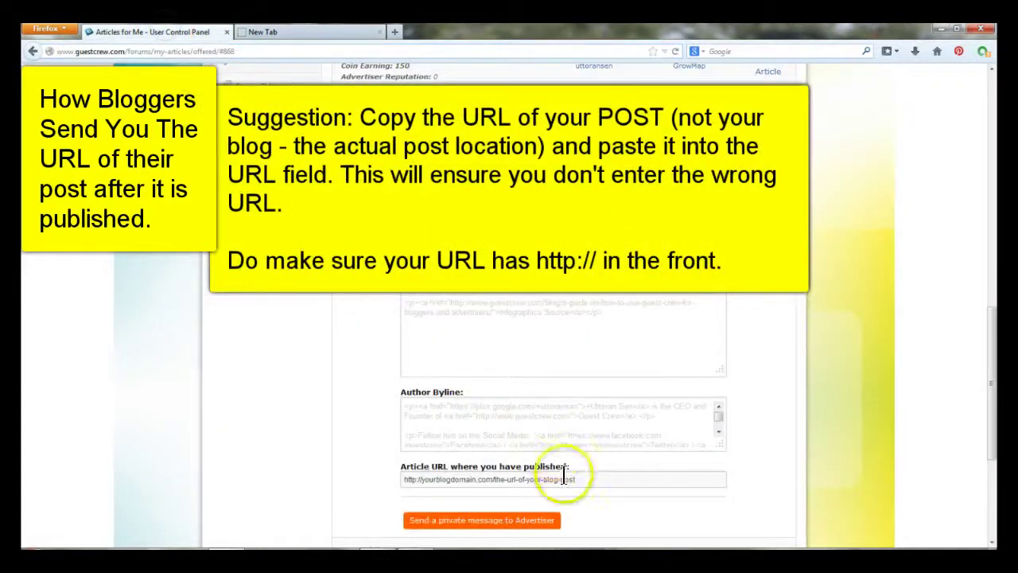
left_click(575, 479)
left_click_drag(574, 479, 390, 479)
right_click(416, 478)
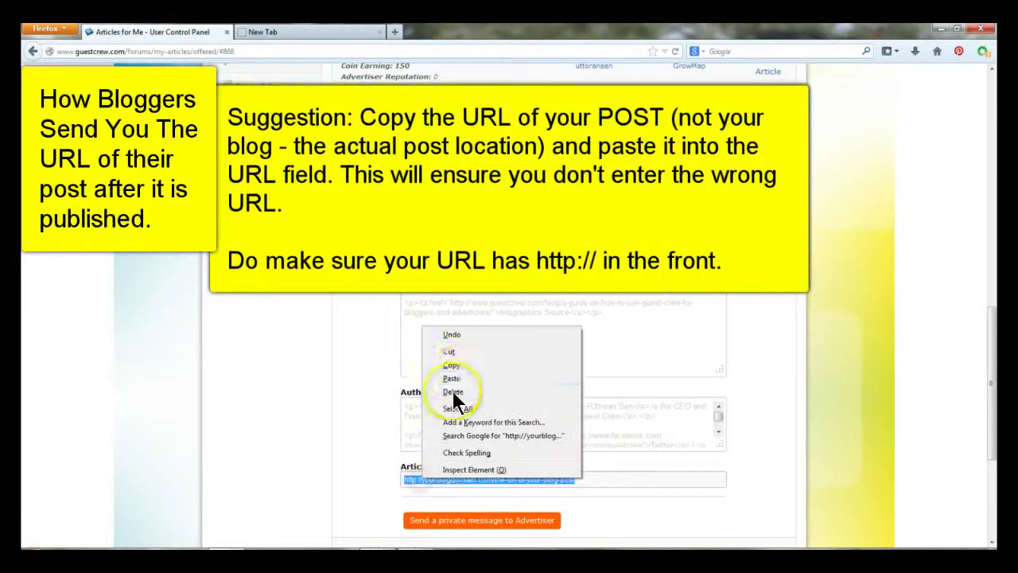
left_click(459, 379)
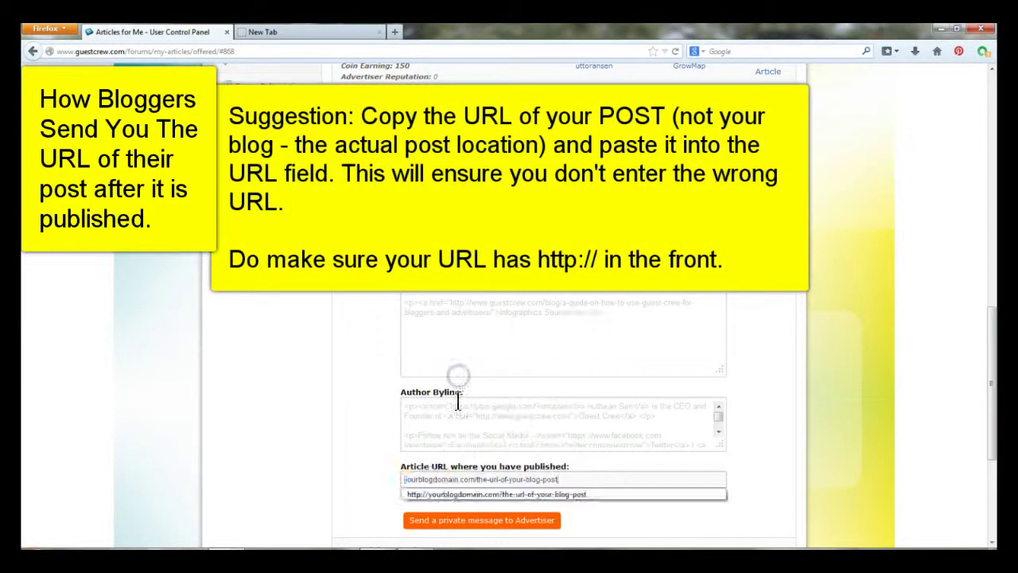
left_click(456, 493)
left_click(416, 480)
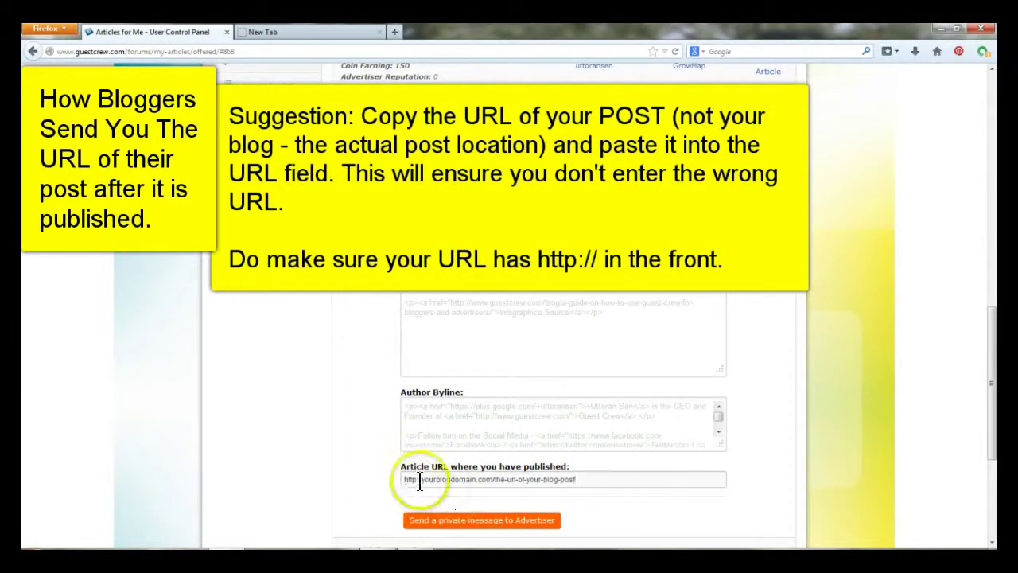
left_click(544, 487)
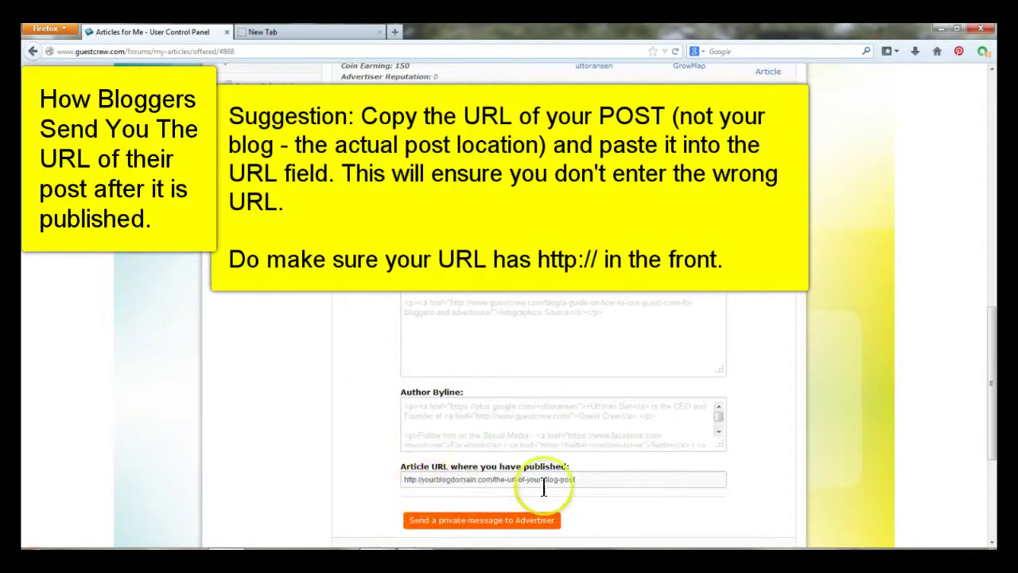
left_click(419, 482)
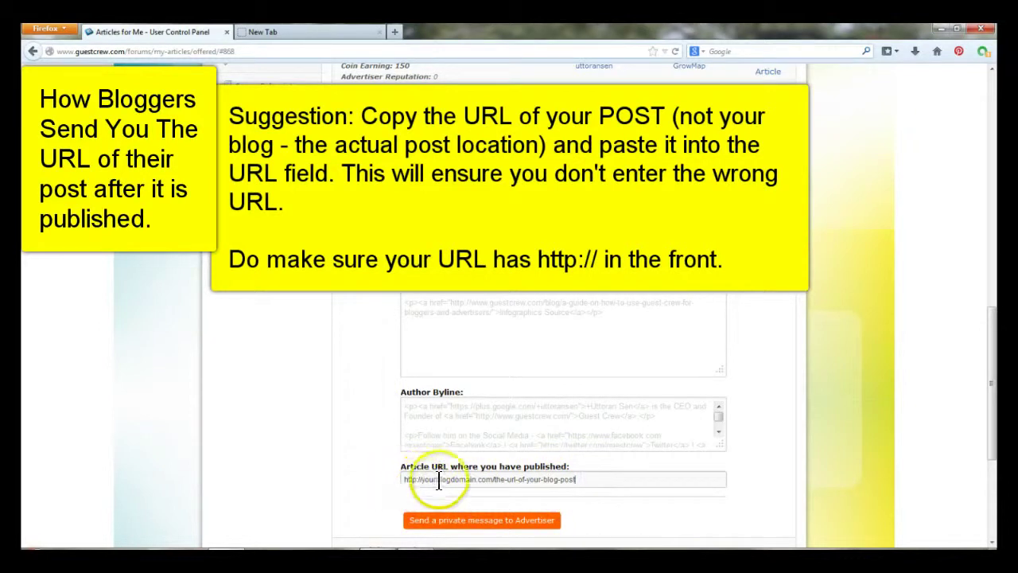
left_click(598, 478)
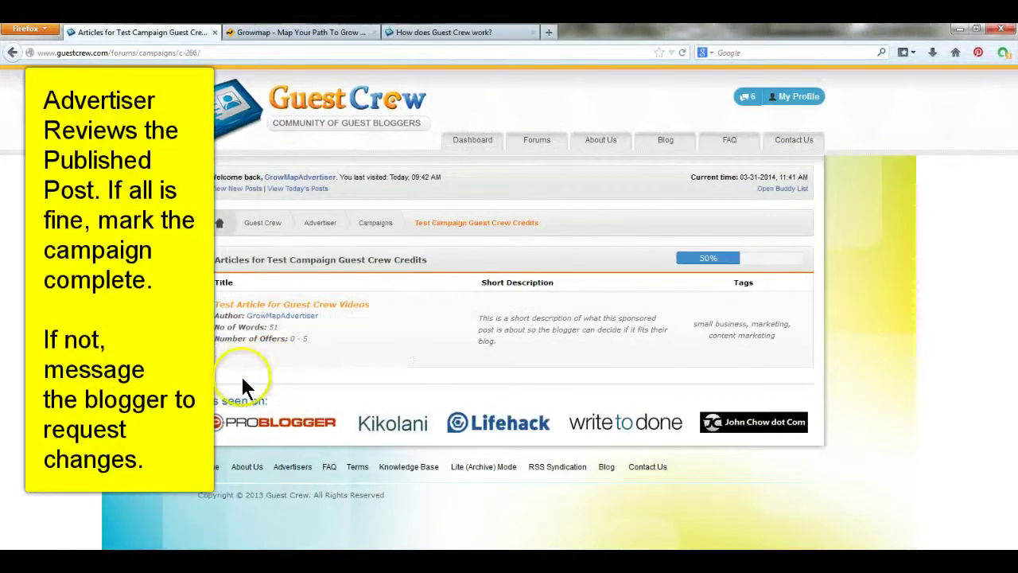
In the advertiser account, go to the private messages and open Offer for your Article by GrowMap from 03-19-2014, 01:39 PM.
mouse_move(246, 366)
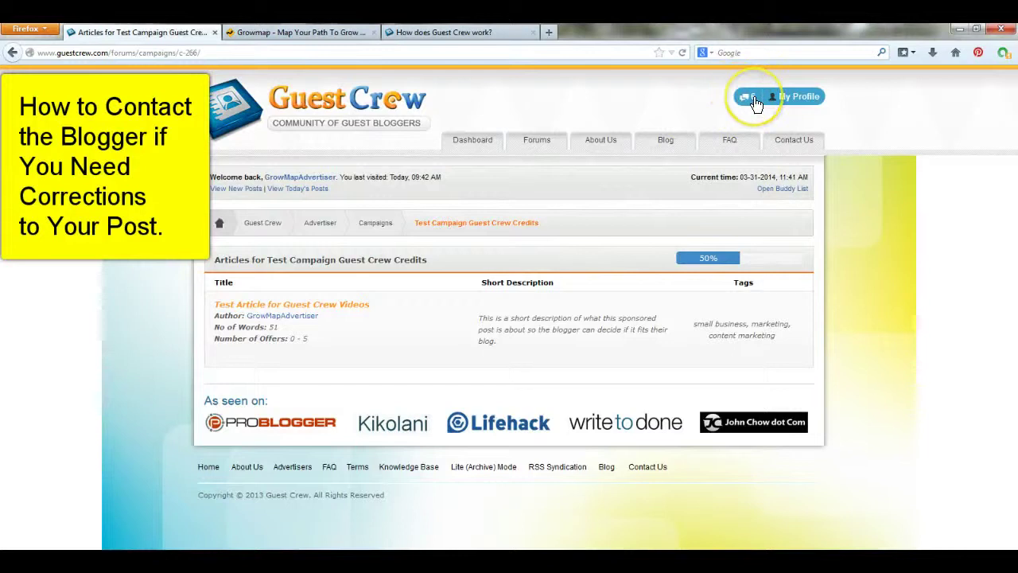
left_click(746, 102)
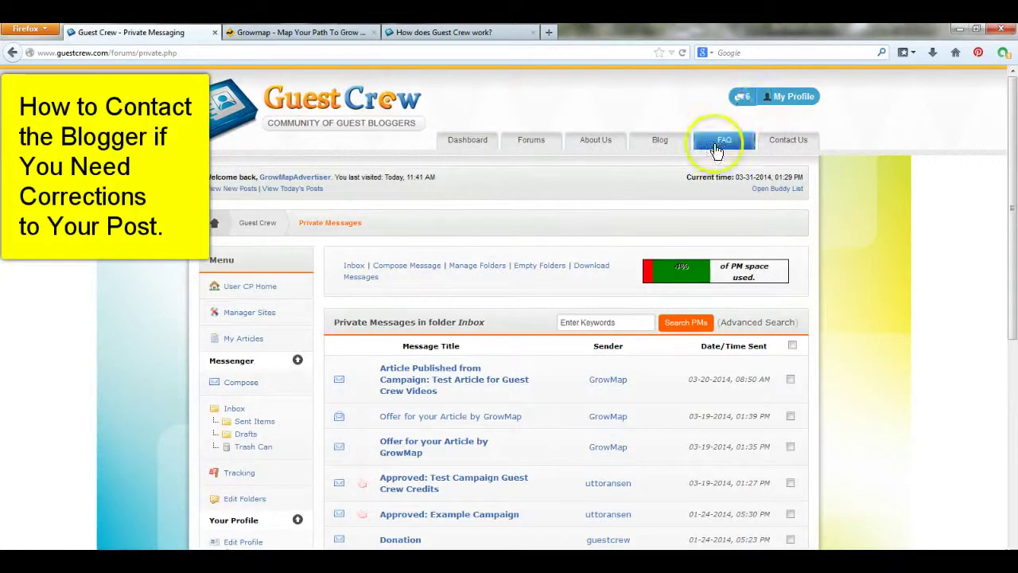
left_click(458, 420)
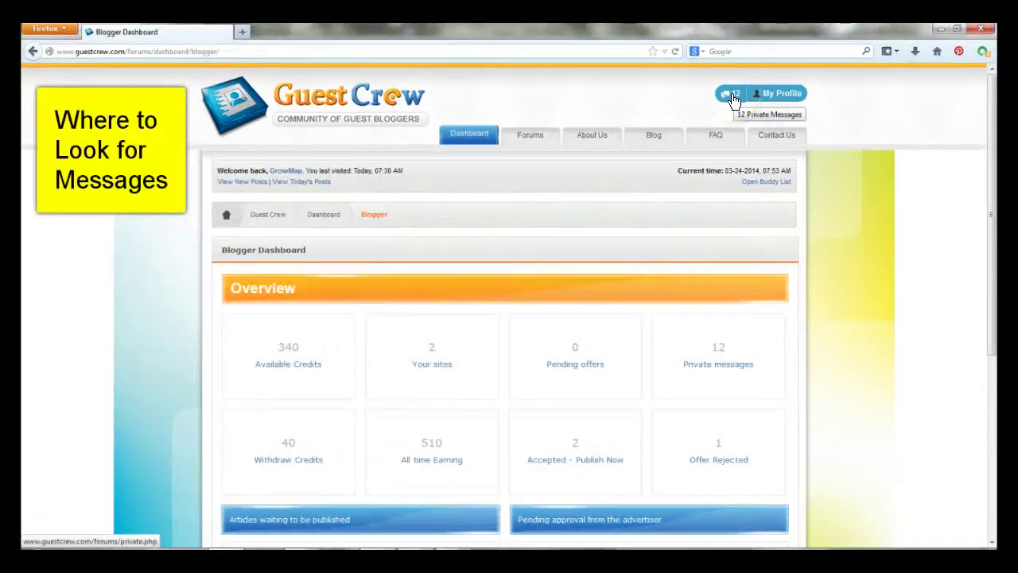
In the blogger account's private messages, open and read the newest New article suggestion for GrowMap message.
left_click(732, 95)
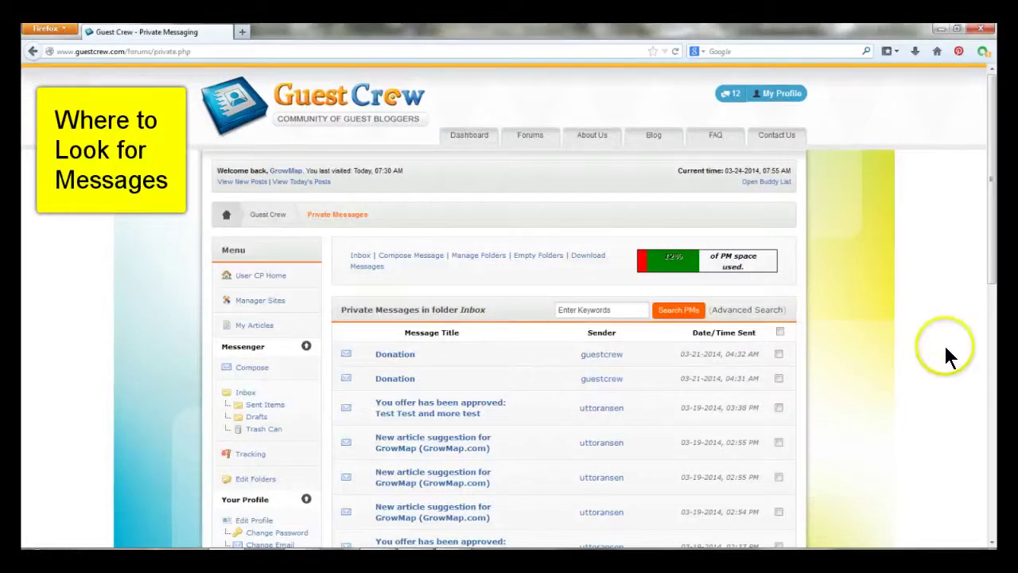
left_click(959, 327)
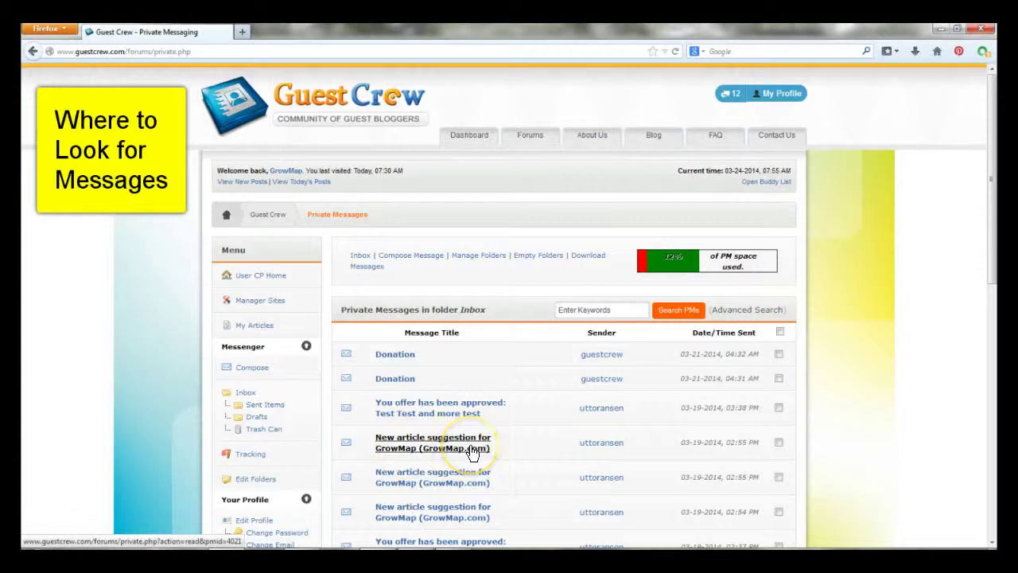
left_click(434, 444)
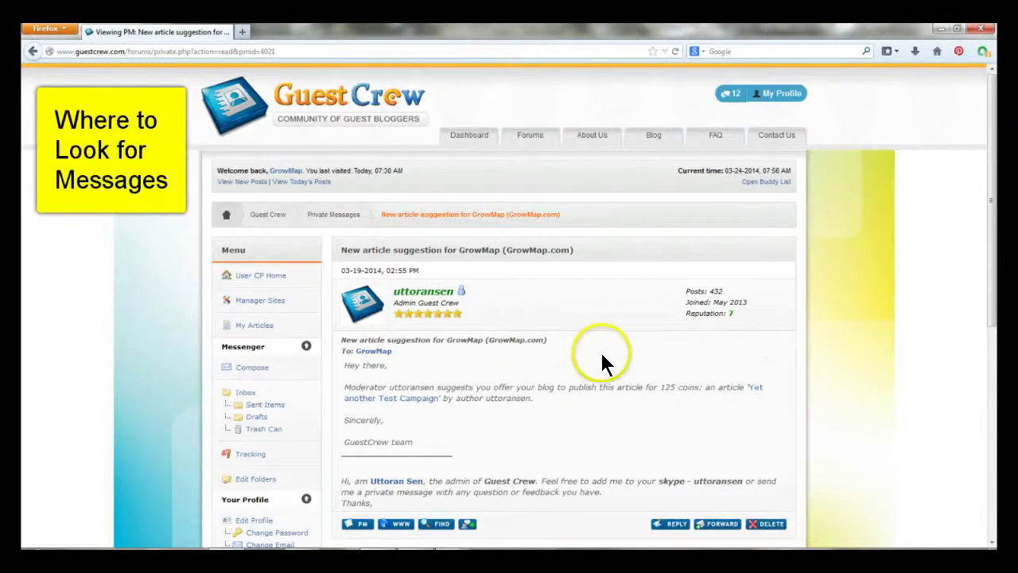
scroll(647, 364, "down", 2)
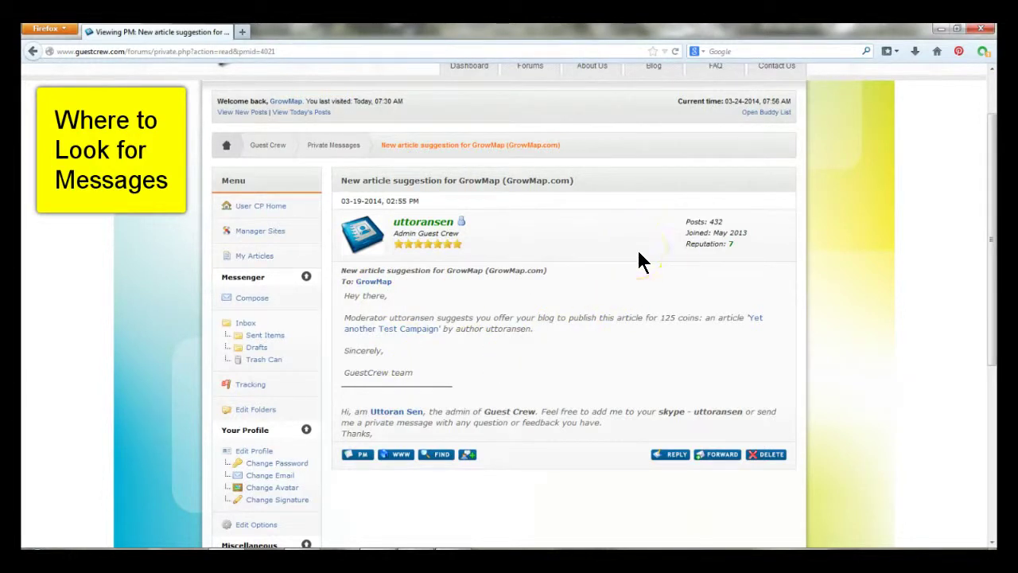
scroll(637, 253, "up", 2)
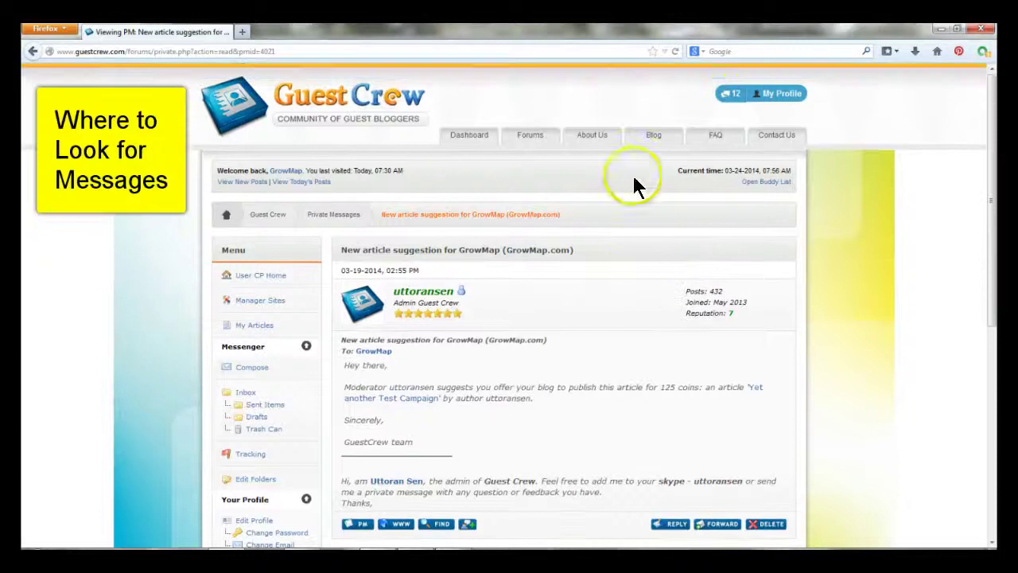
Return to the inbox, open the next unread New article suggestion message, and go back to the message list.
left_click(728, 98)
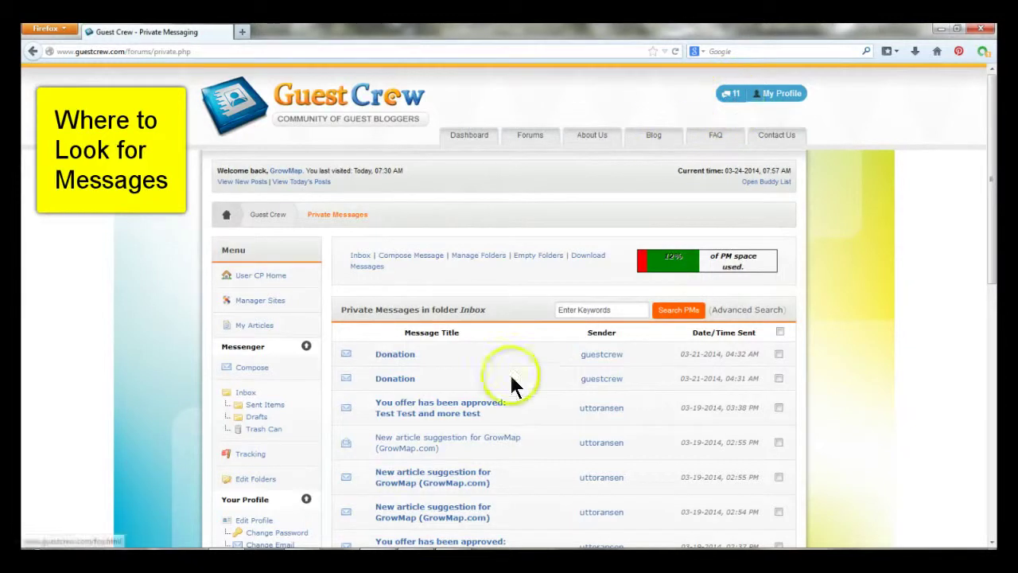
left_click(426, 477)
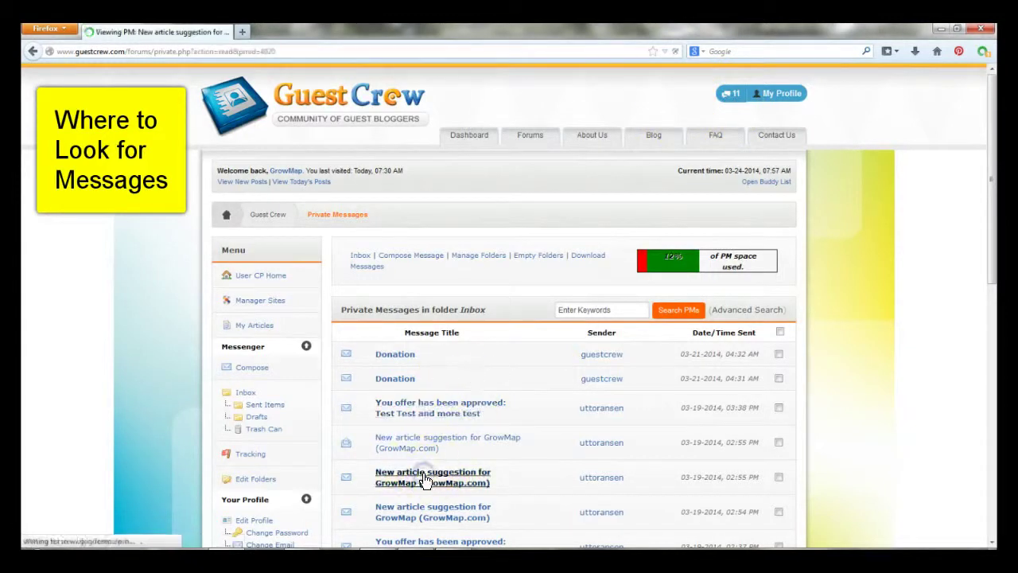
left_click(730, 102)
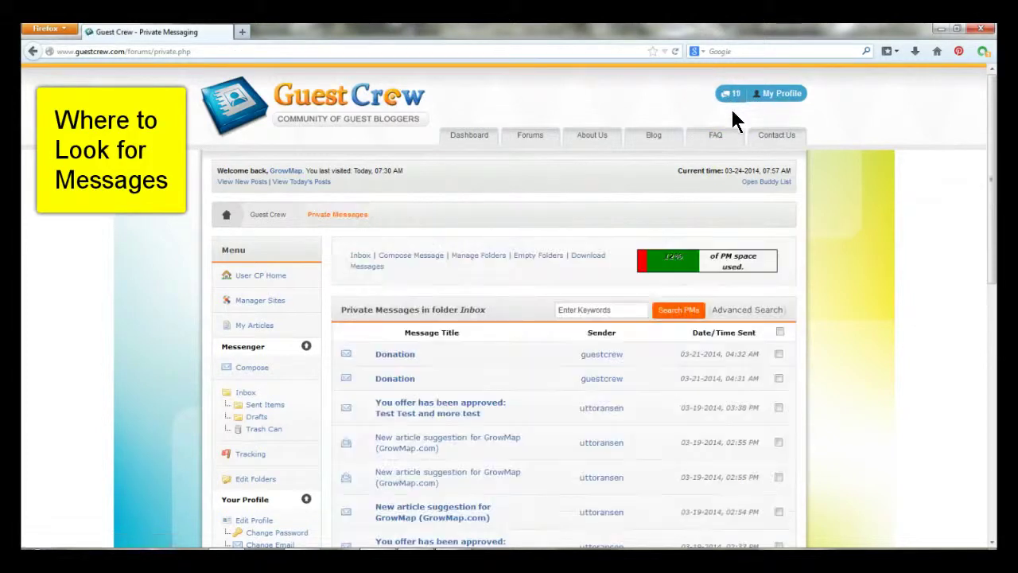
left_click(727, 101)
left_click(722, 104)
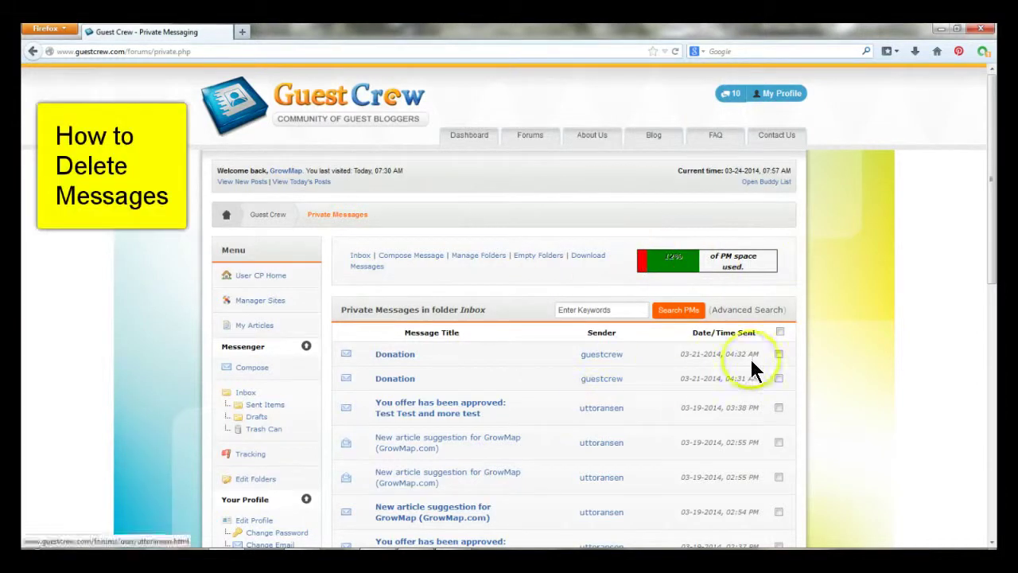
Delete the Donation message dated 03-21-2014, 04:32 AM from the inbox.
left_click(778, 354)
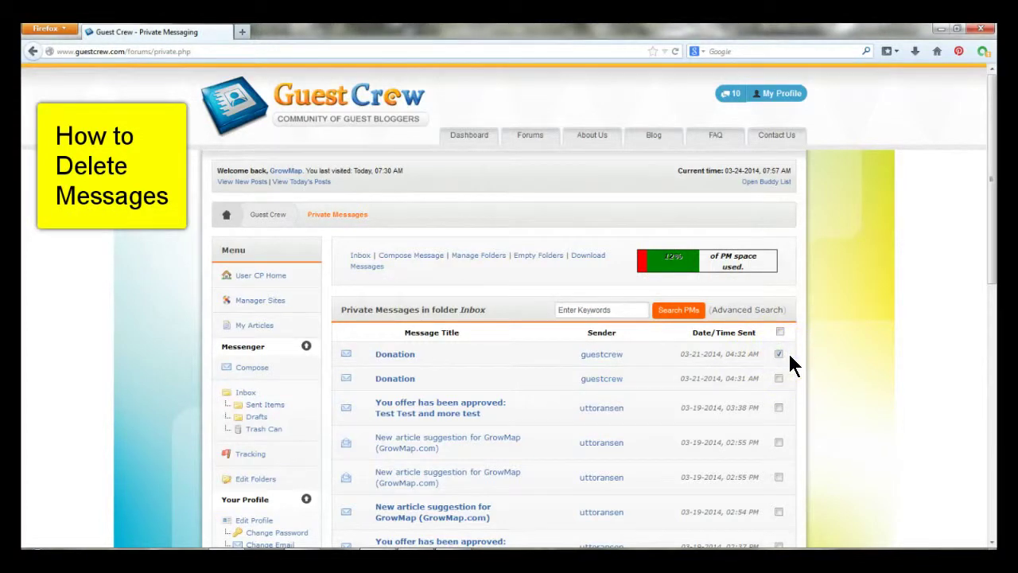
left_click(779, 376)
scroll(781, 363, "down", 5)
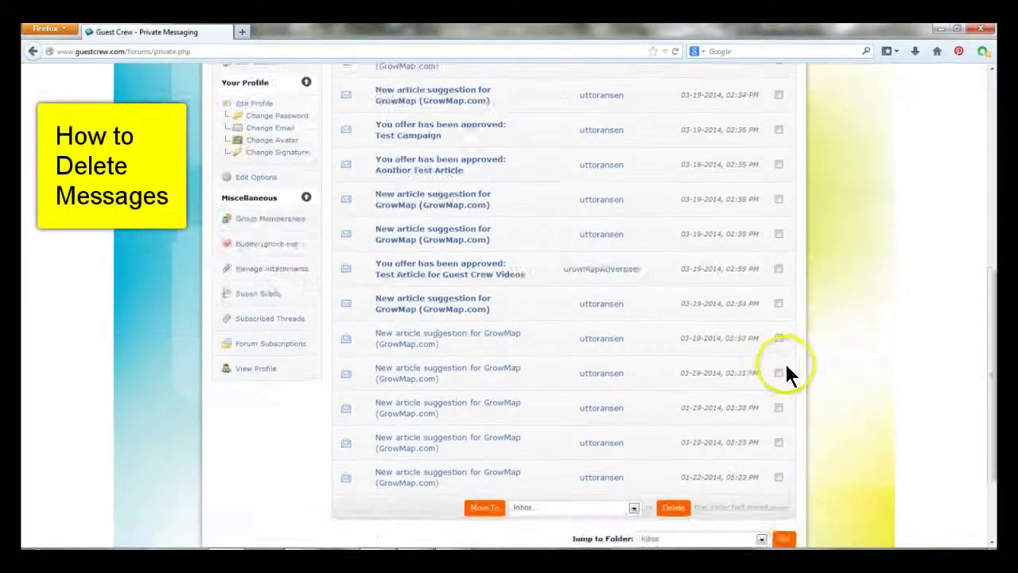
scroll(787, 367, "down", 2)
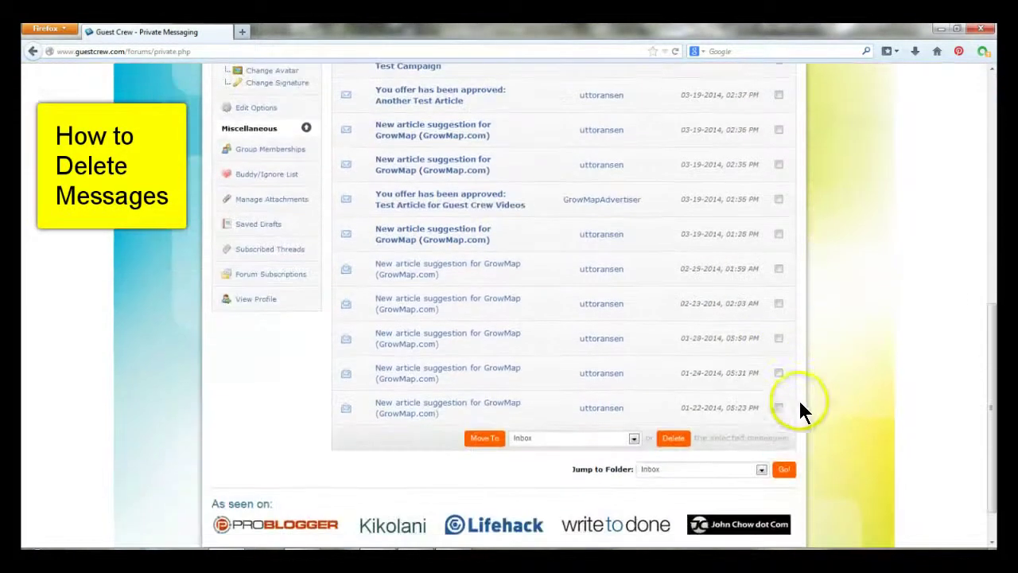
left_click(674, 448)
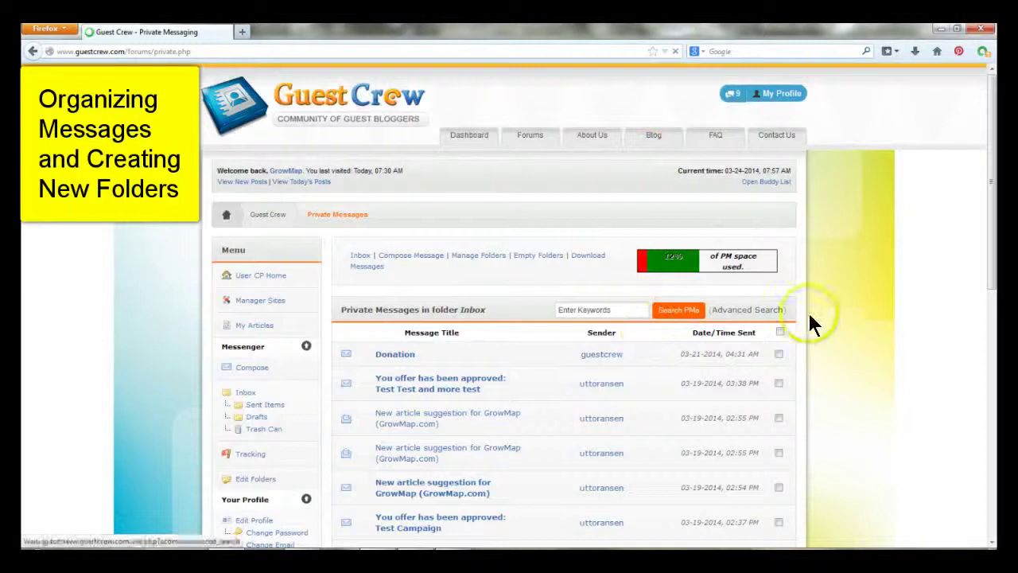
Check which destination folders are available for moving inbox messages.
scroll(832, 328, "down", 10)
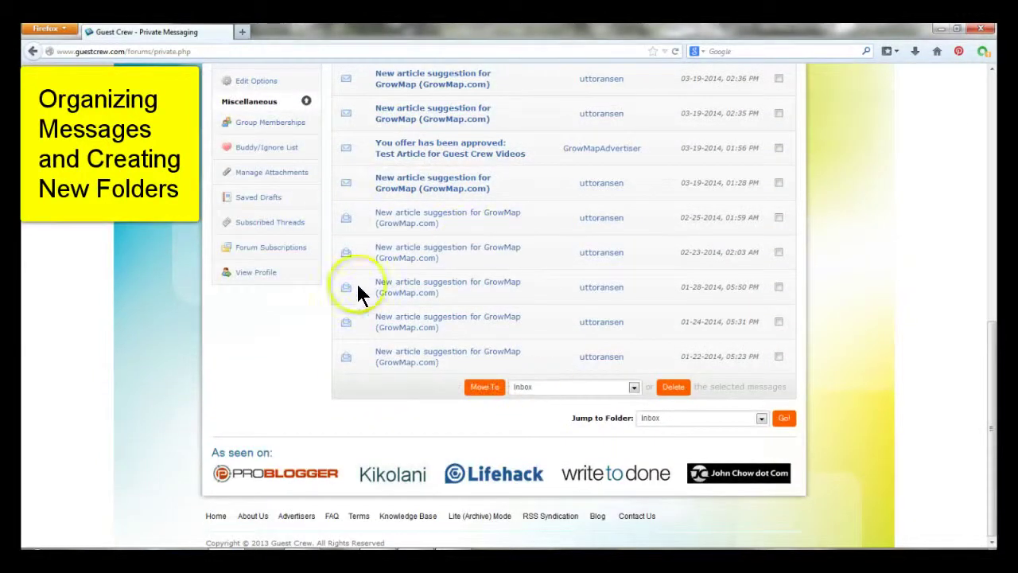
left_click(632, 388)
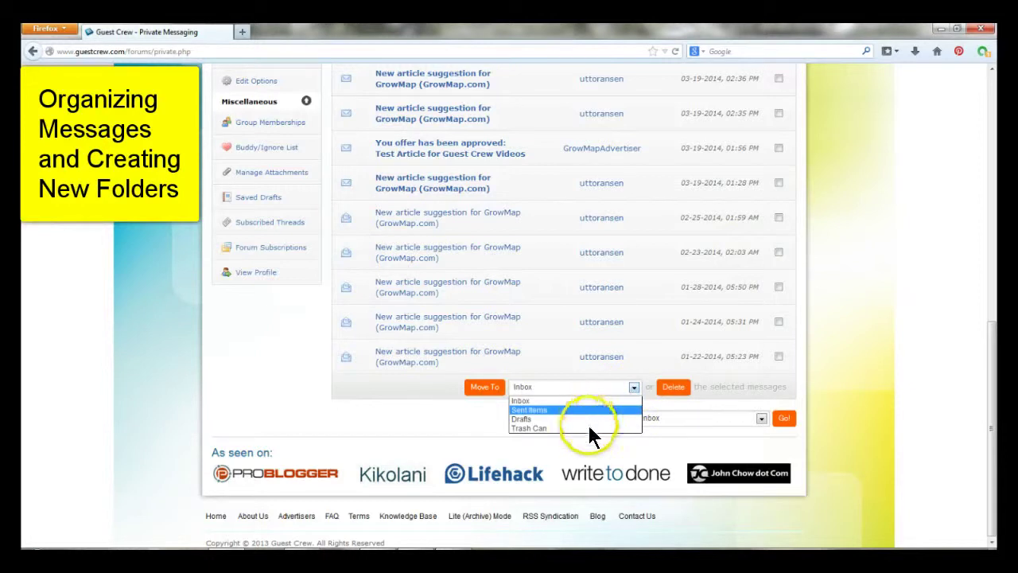
left_click(632, 387)
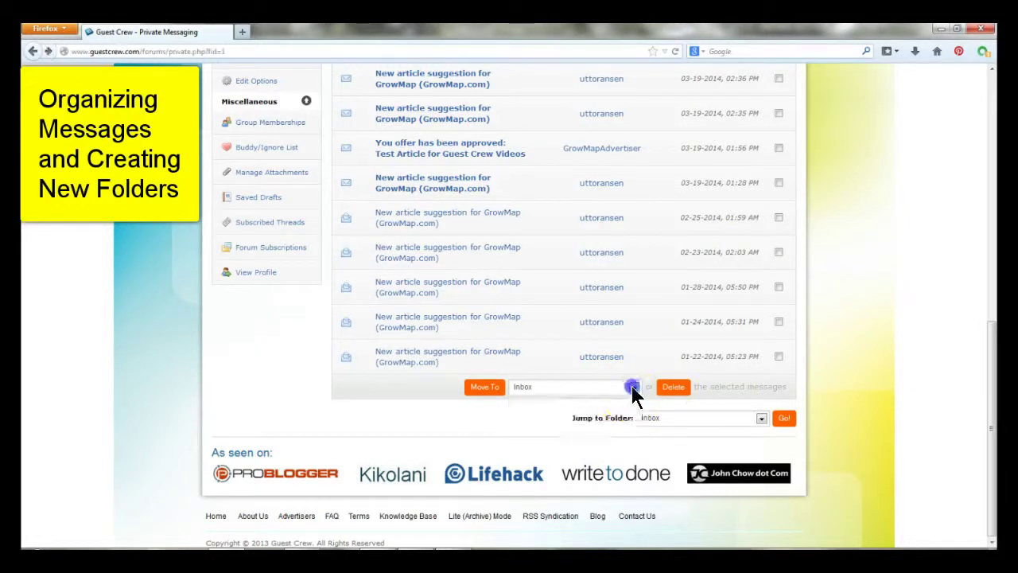
left_click(632, 388)
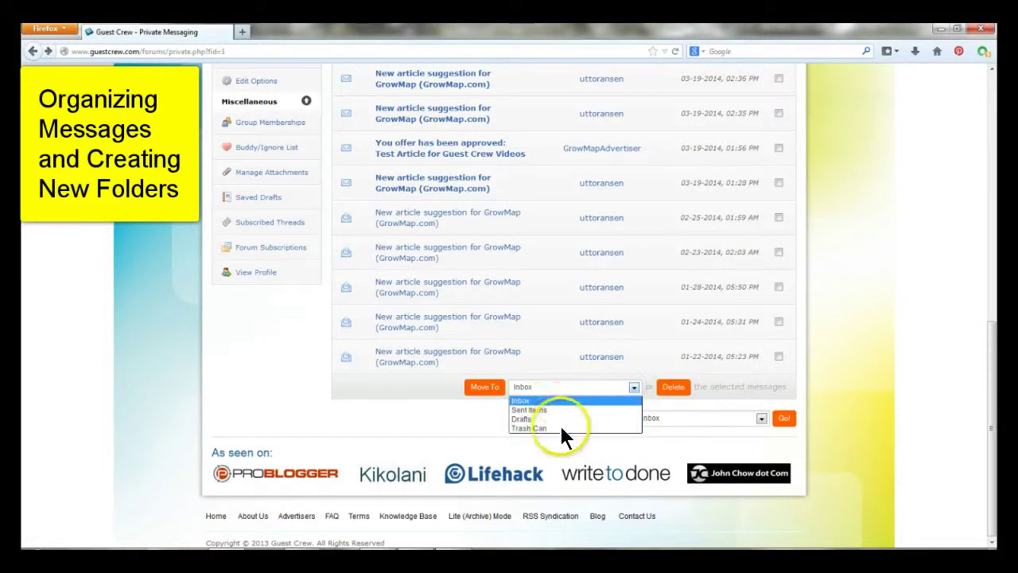
left_click(247, 421)
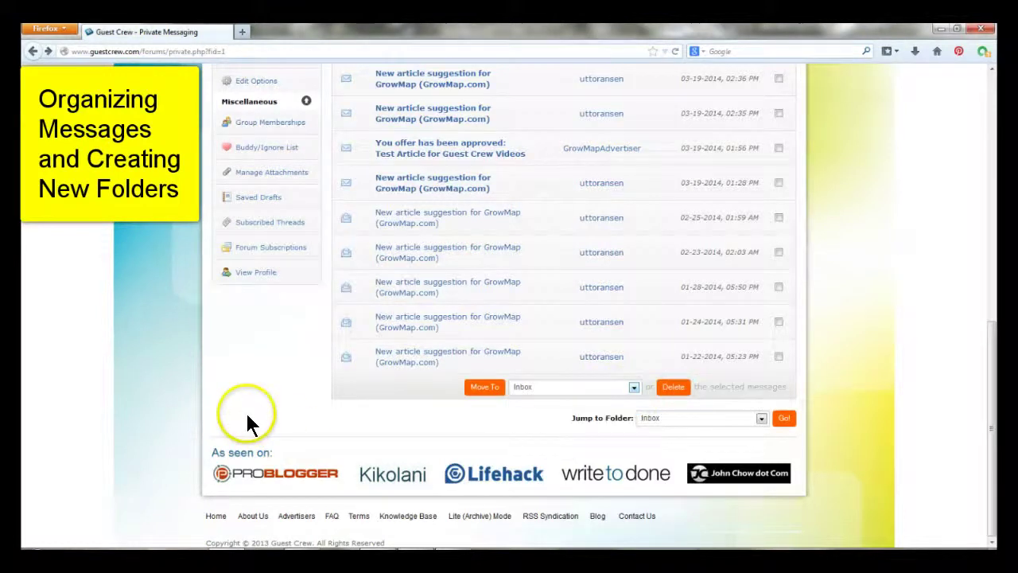
Add a new message folder named Save Published Posts and update the folders.
scroll(152, 405, "up", 4)
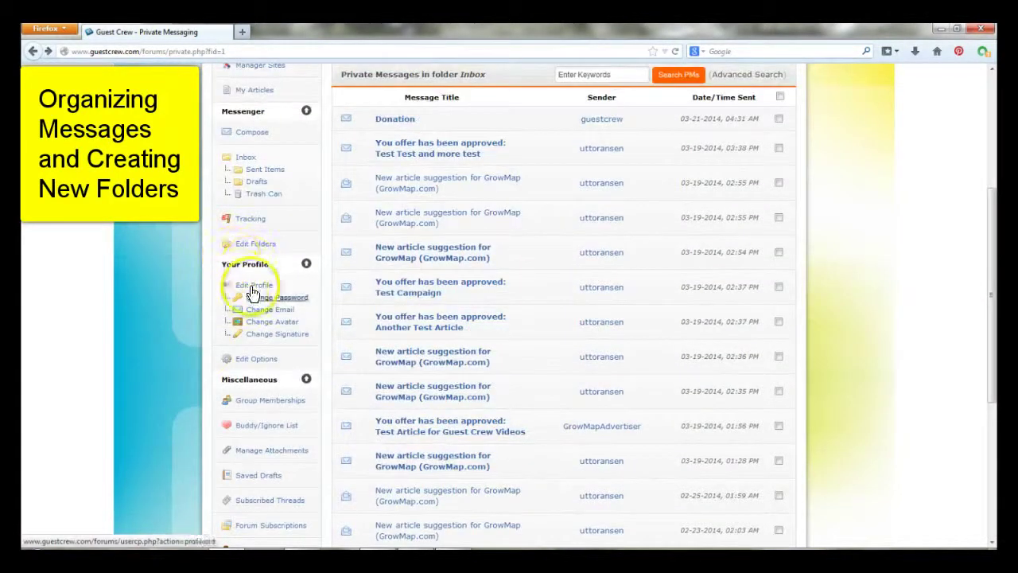
left_click(259, 246)
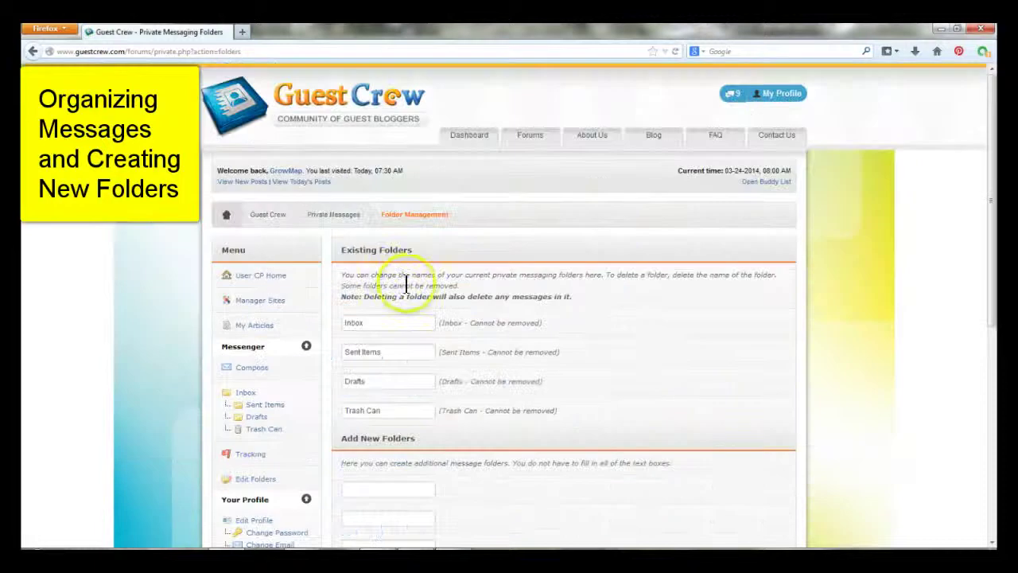
scroll(509, 478, "down", 2)
left_click(392, 422)
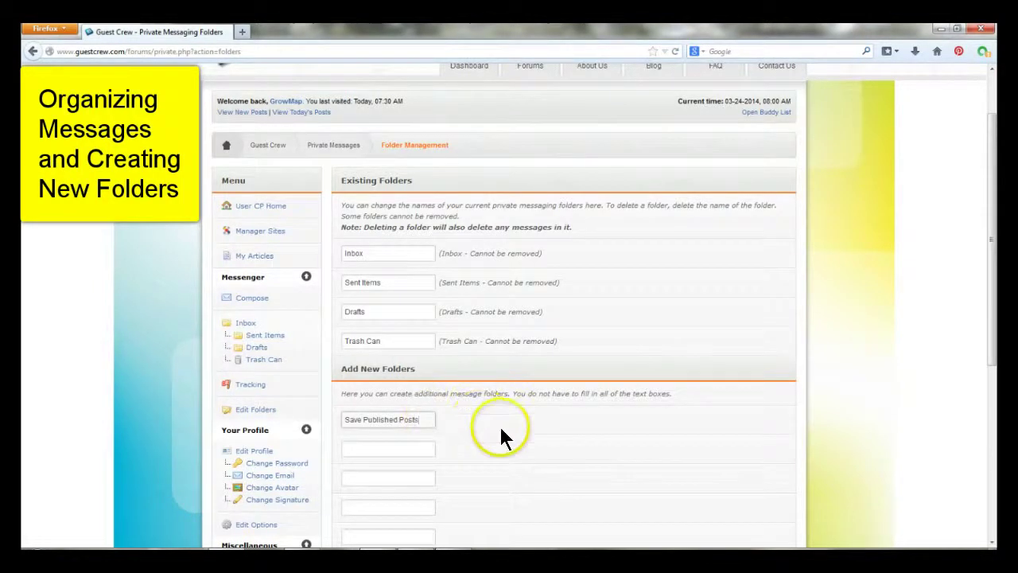
scroll(400, 374, "down", 2)
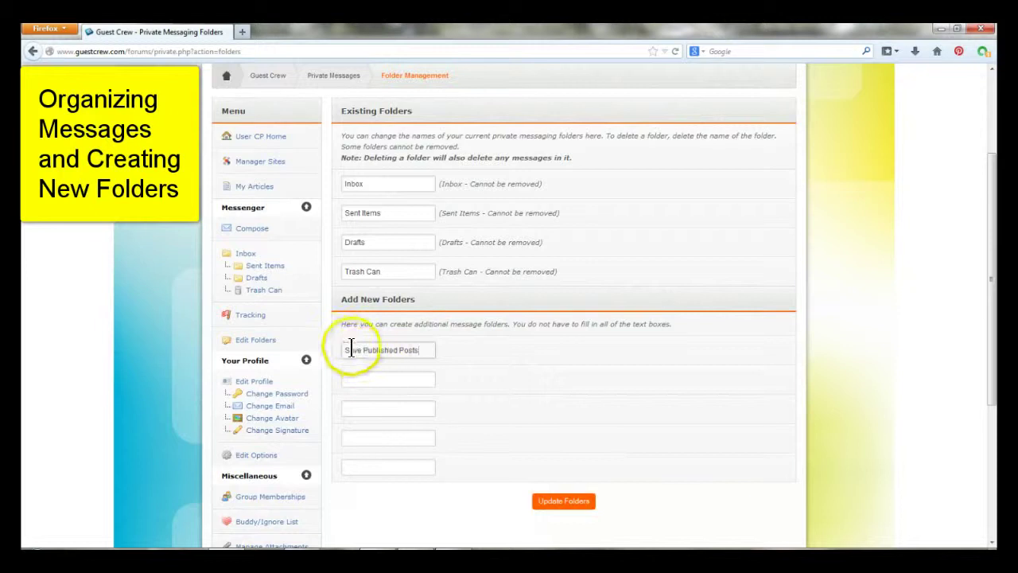
left_click(561, 500)
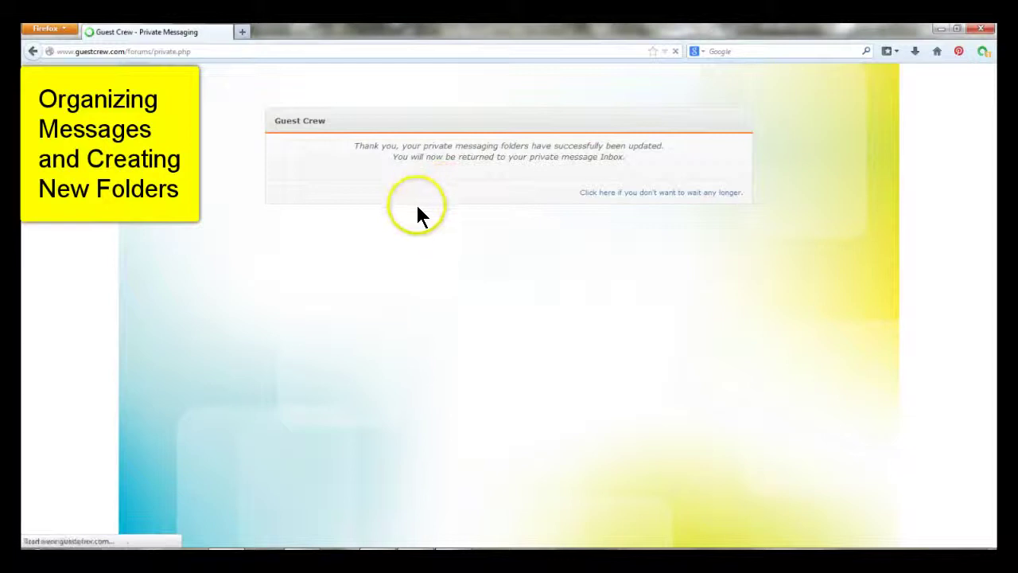
Move the article suggestion message dated 01-28-2014, 05:50 PM to the Save Published Posts folder.
scroll(807, 377, "down", 3)
scroll(808, 385, "down", 4)
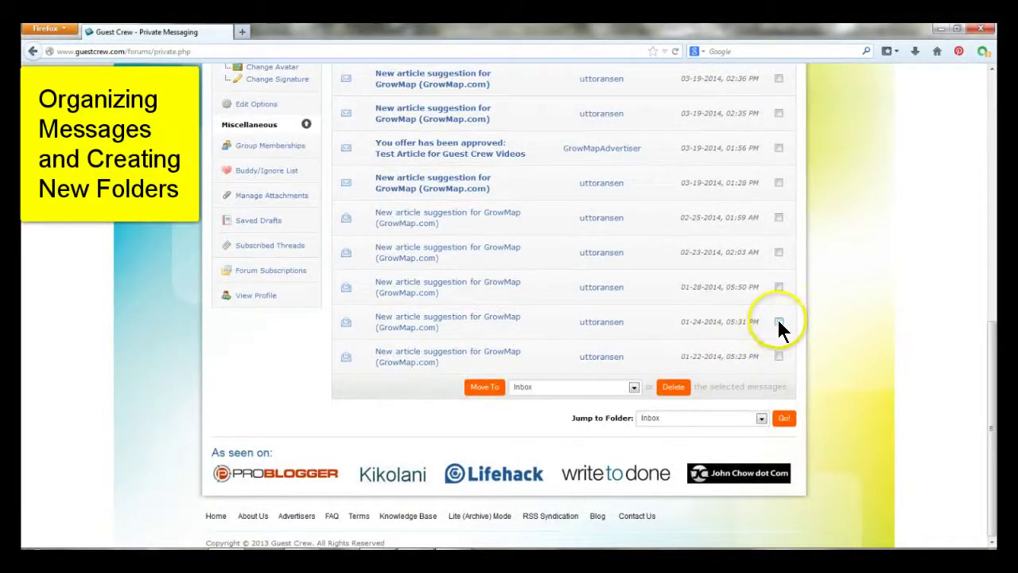
left_click(633, 387)
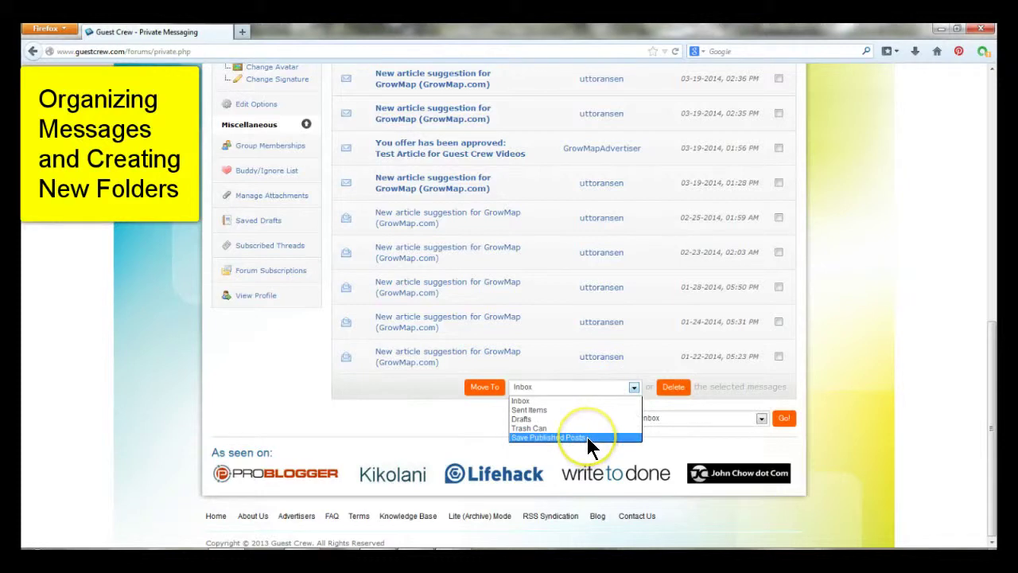
left_click(778, 287)
left_click(779, 287)
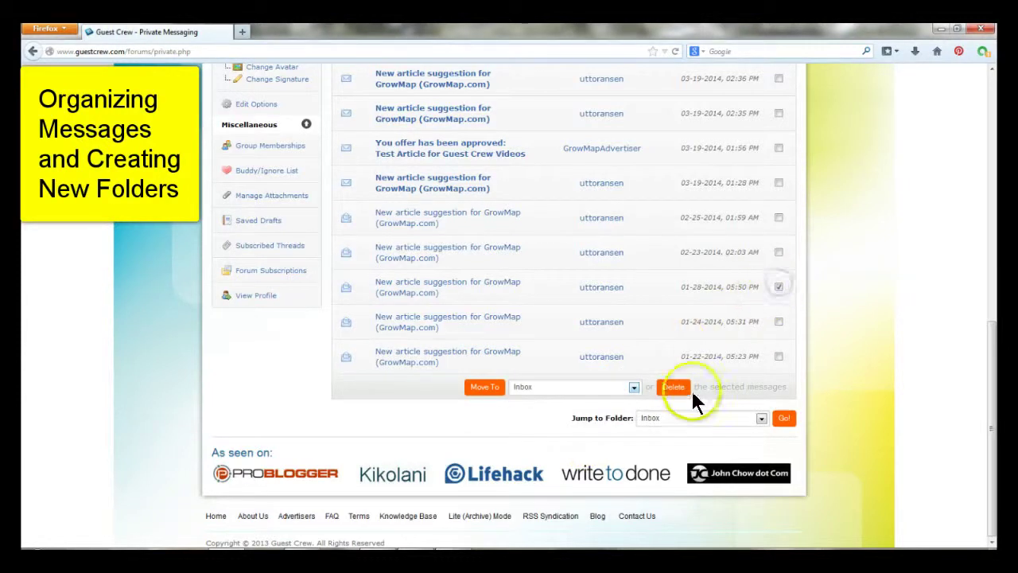
left_click(633, 388)
left_click(576, 440)
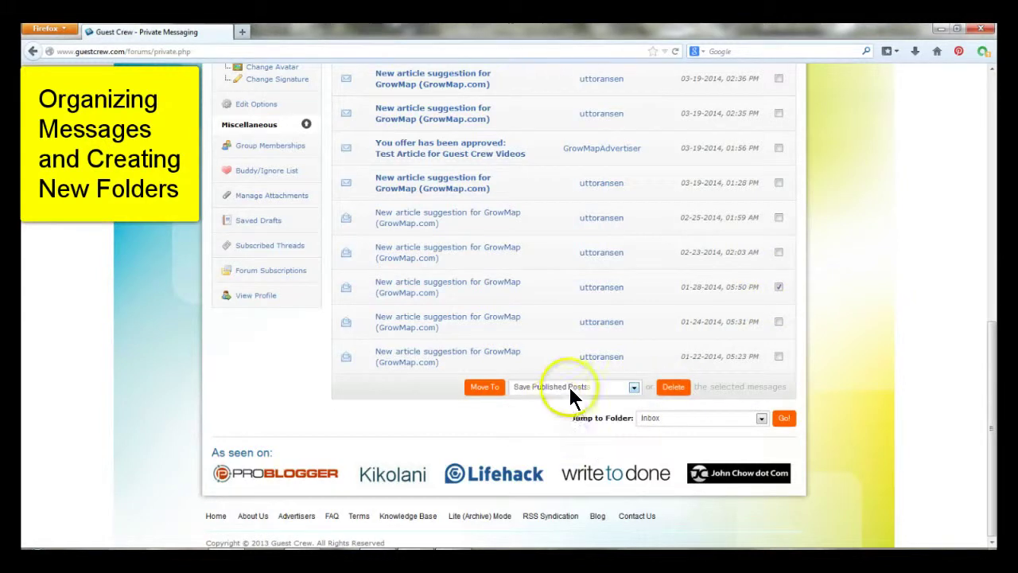
left_click(483, 386)
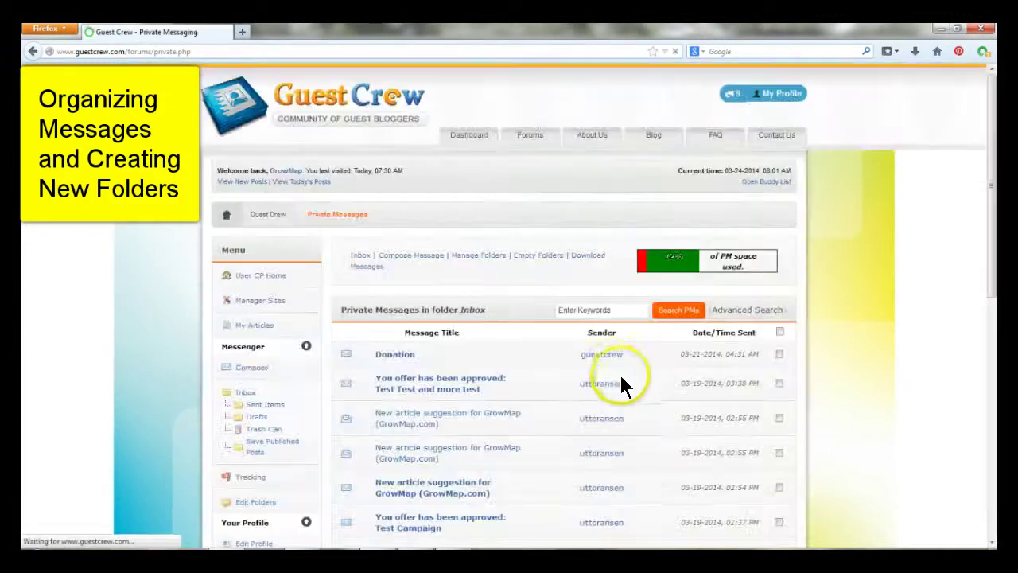
View the contents of the Save Published Posts message folder.
scroll(158, 381, "down", 2)
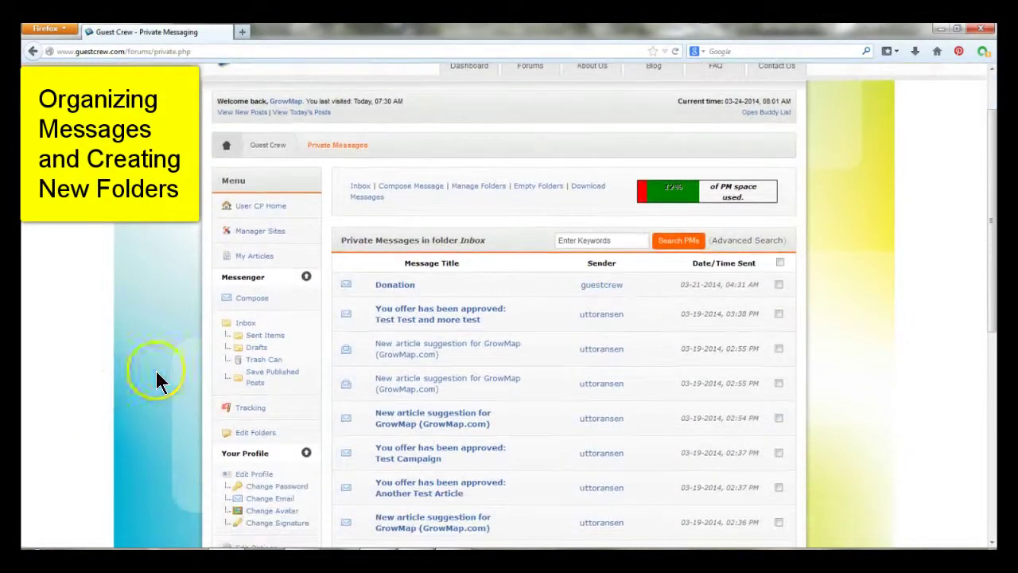
mouse_move(256, 382)
left_mouse_down()
mouse_move(279, 384)
mouse_move(288, 370)
mouse_move(234, 326)
mouse_move(275, 383)
left_mouse_up()
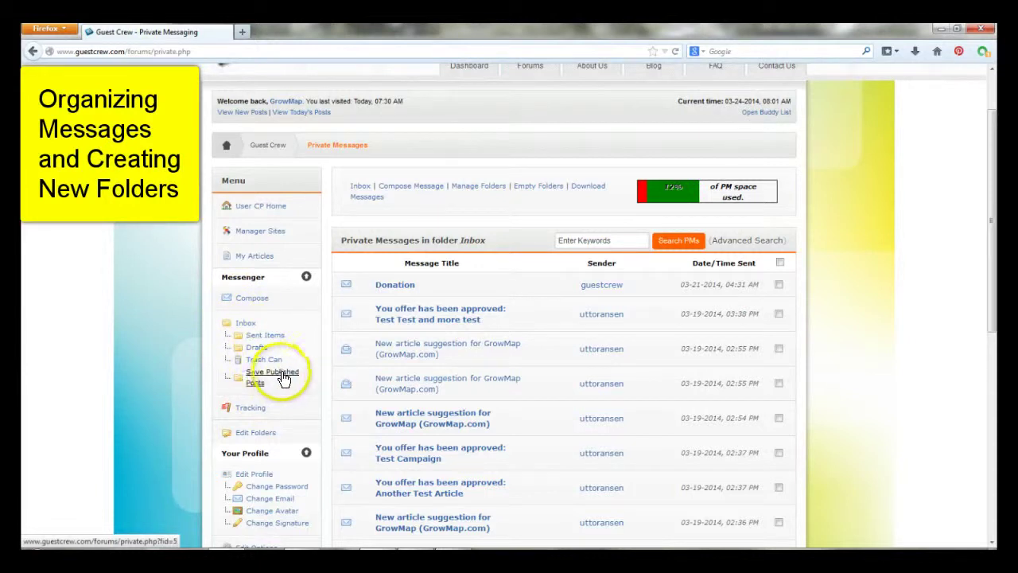
left_click(284, 379)
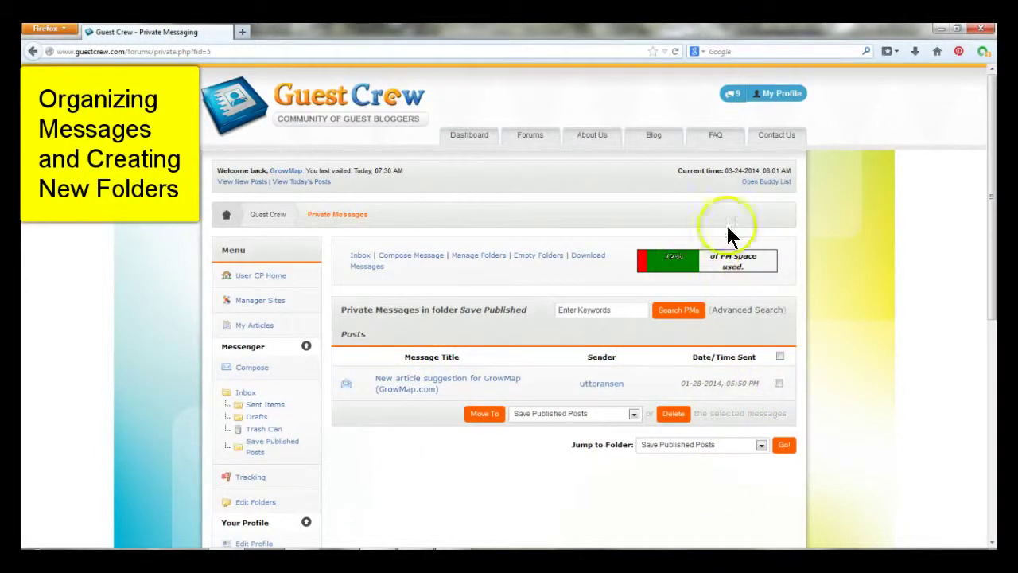
Return to the inbox and look through the remaining private messages.
left_click(732, 94)
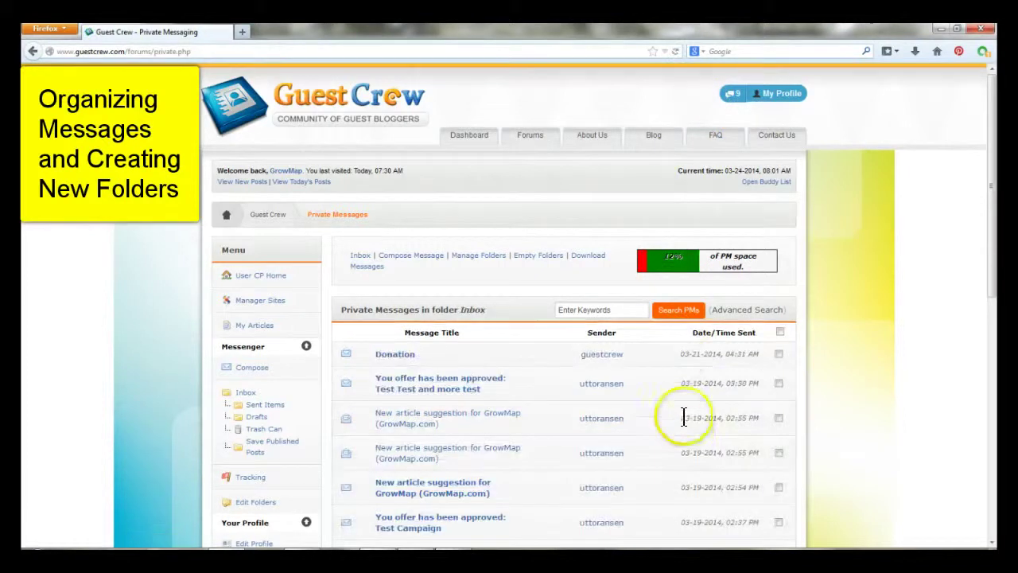
scroll(895, 372, "down", 2)
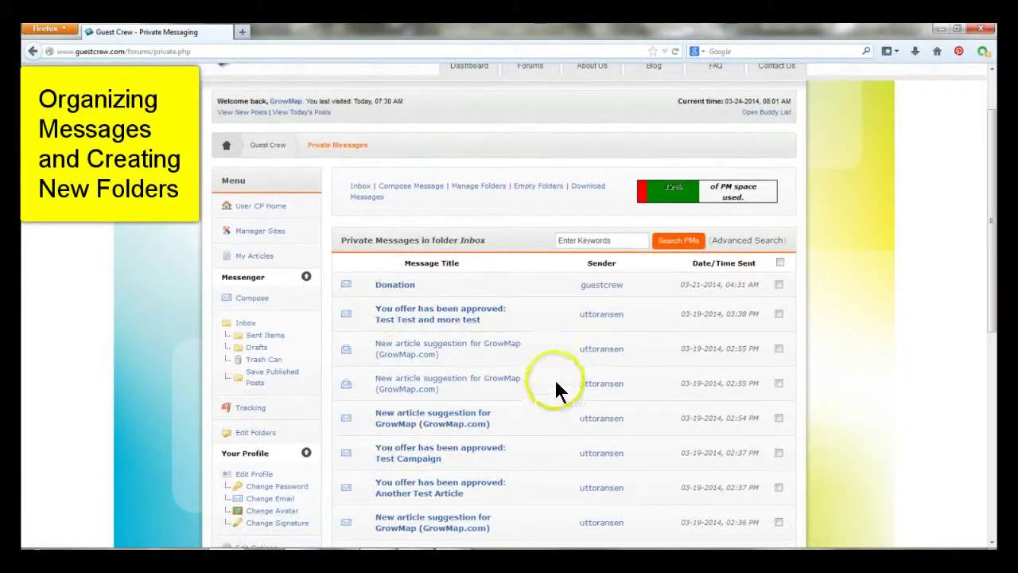
scroll(565, 470, "down", 1)
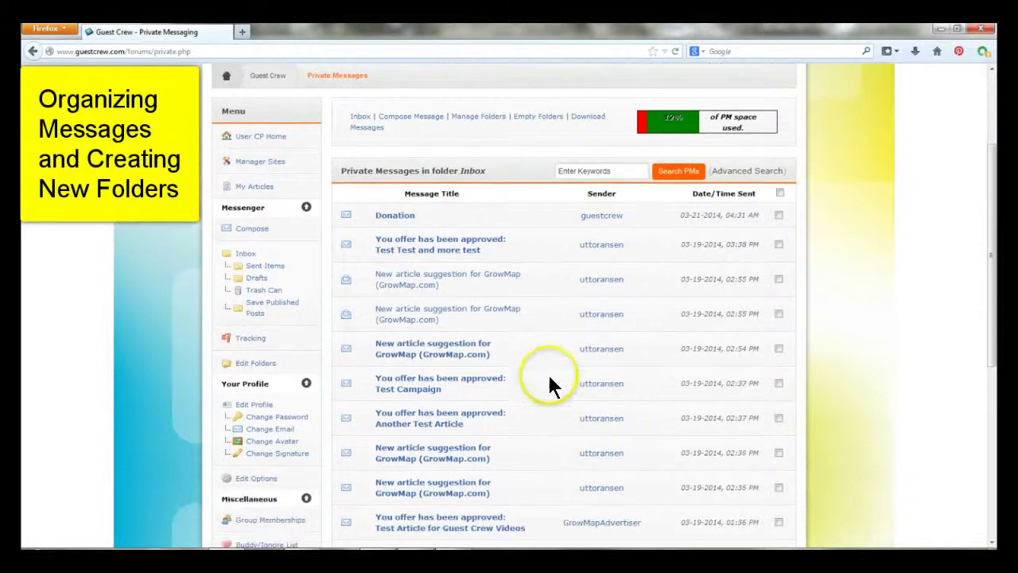
scroll(553, 390, "up", 3)
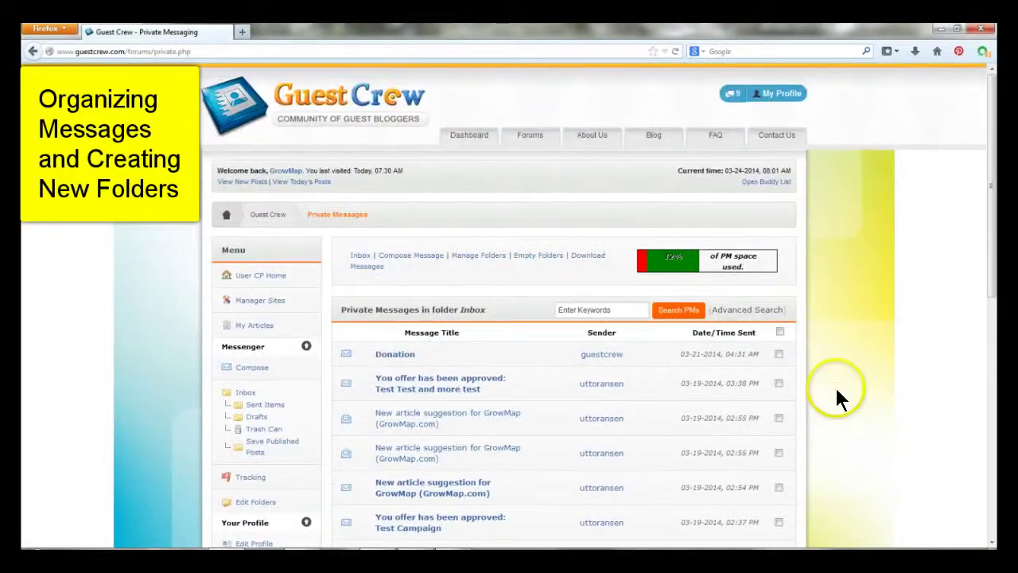
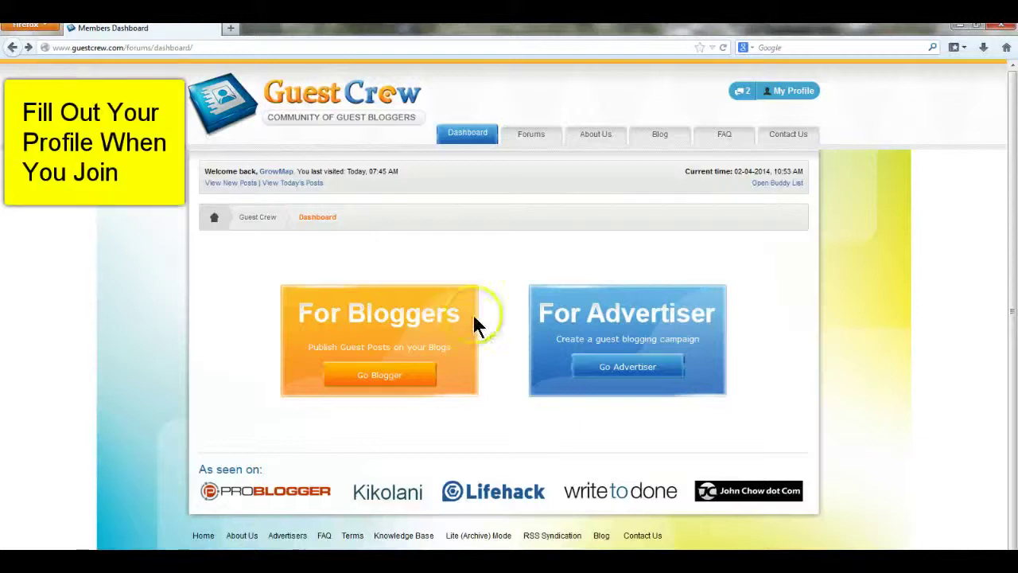
Open the account's user control panel and look over the available profile settings.
mouse_move(770, 96)
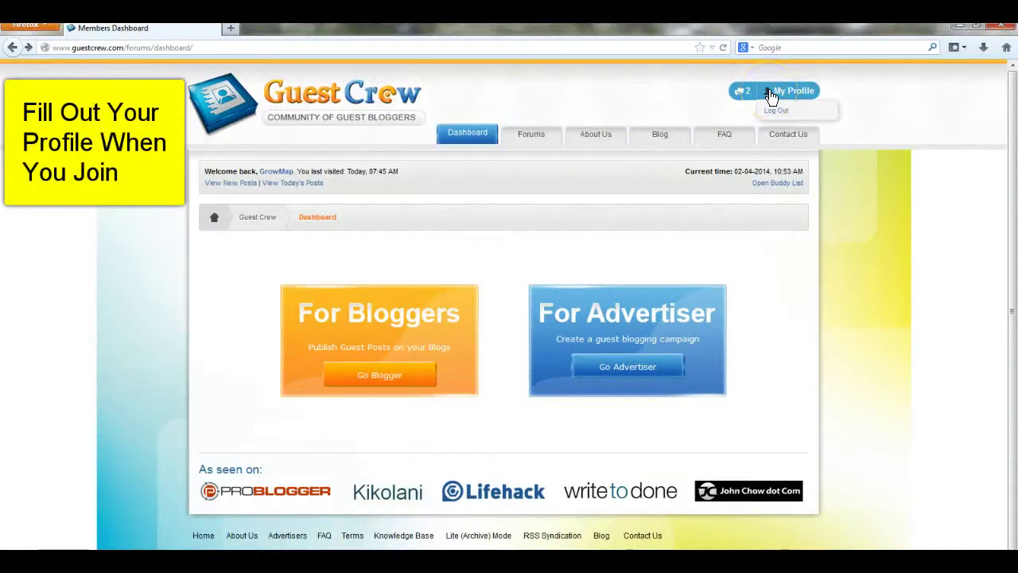
left_click(787, 93)
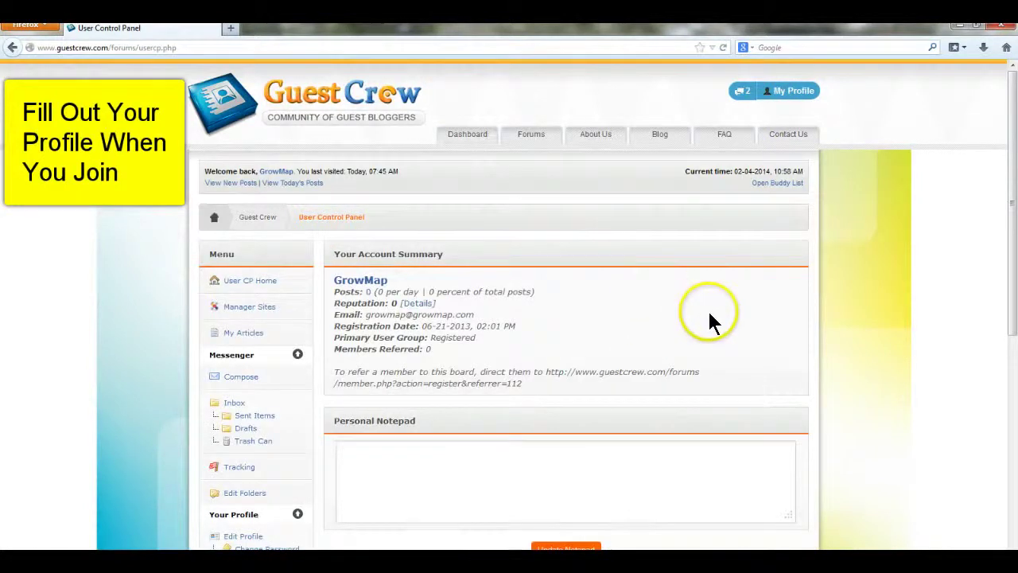
scroll(662, 302, "down", 2)
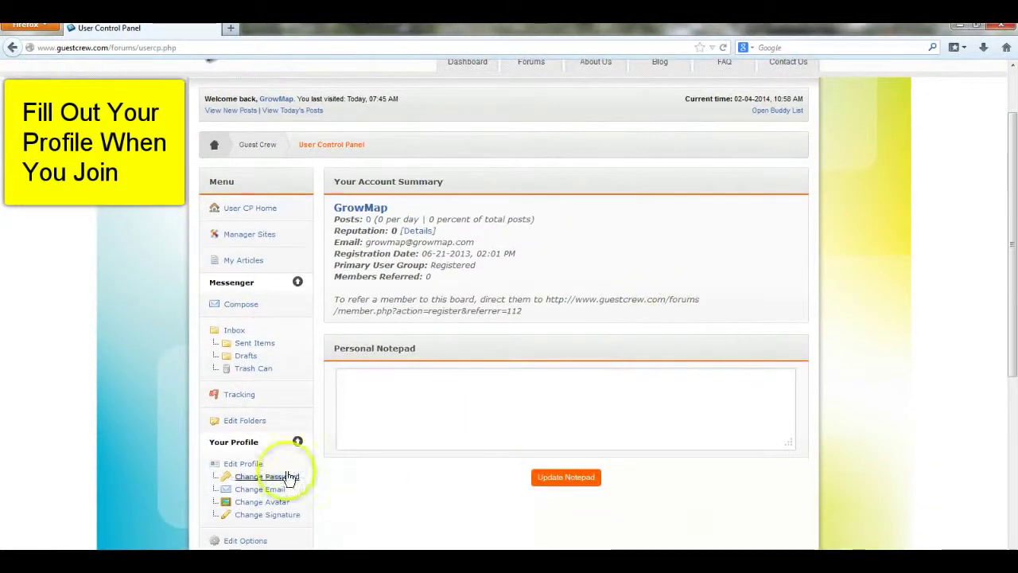
scroll(393, 400, "down", 4)
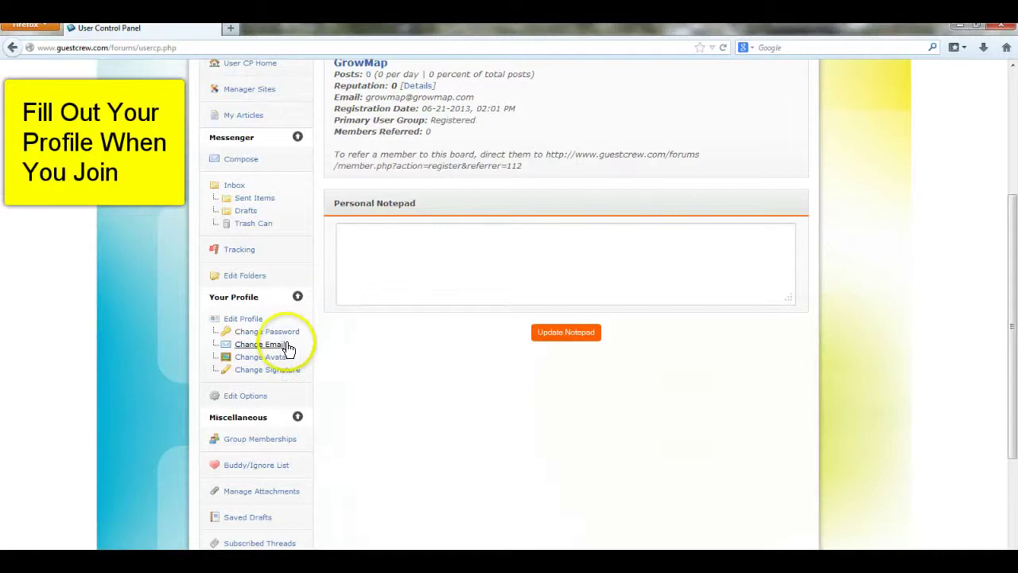
left_click(289, 379)
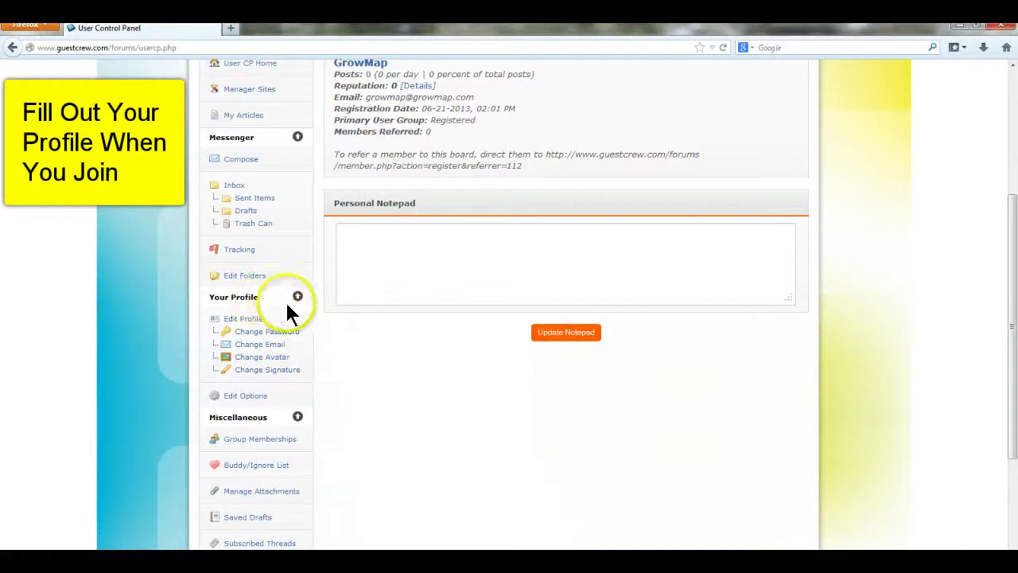
Review the fields for editing the profile, including website, bio and PayPal email, and view the public profile.
left_click(246, 319)
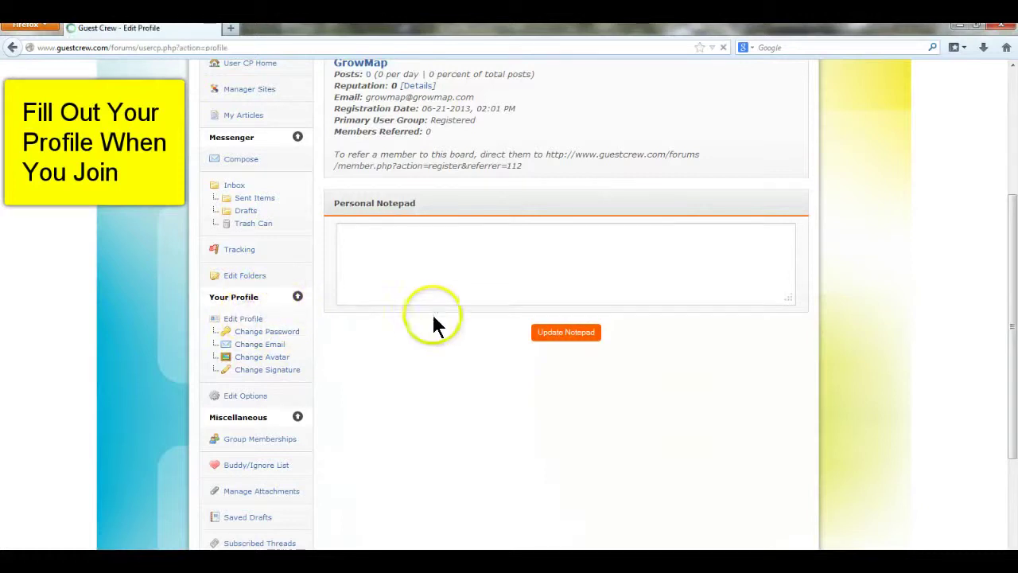
scroll(700, 319, "down", 3)
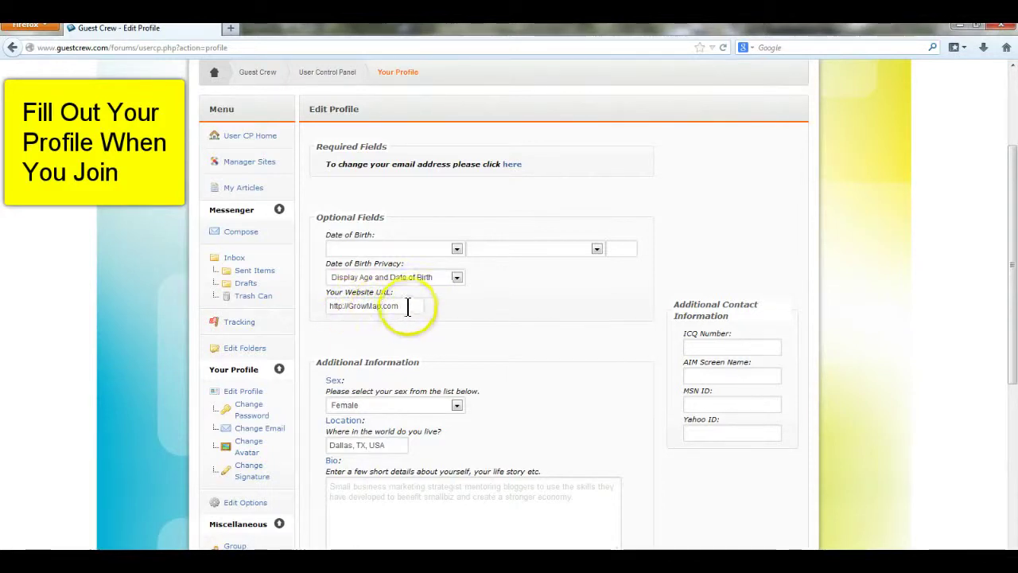
scroll(337, 295, "down", 5)
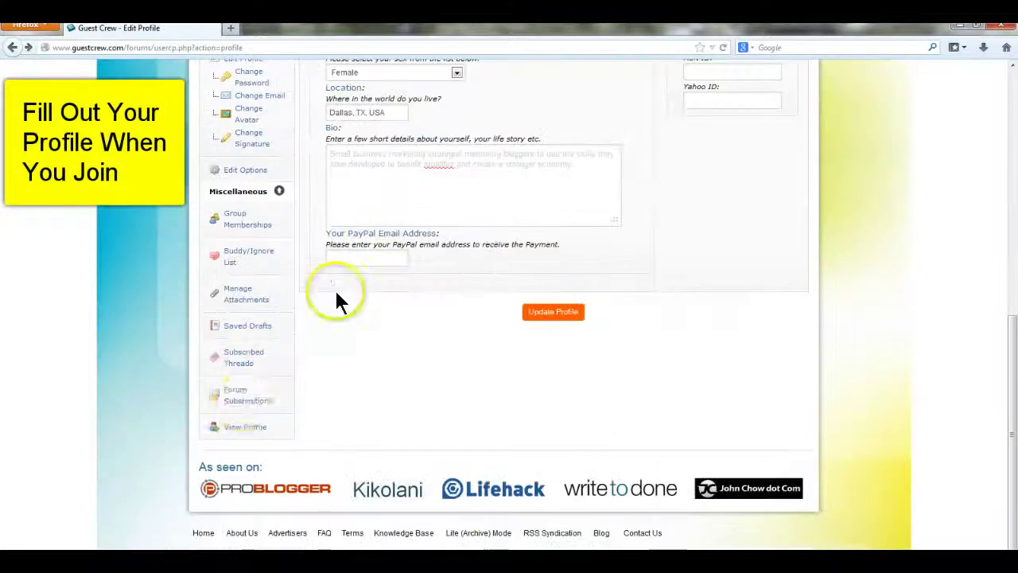
left_click(246, 430)
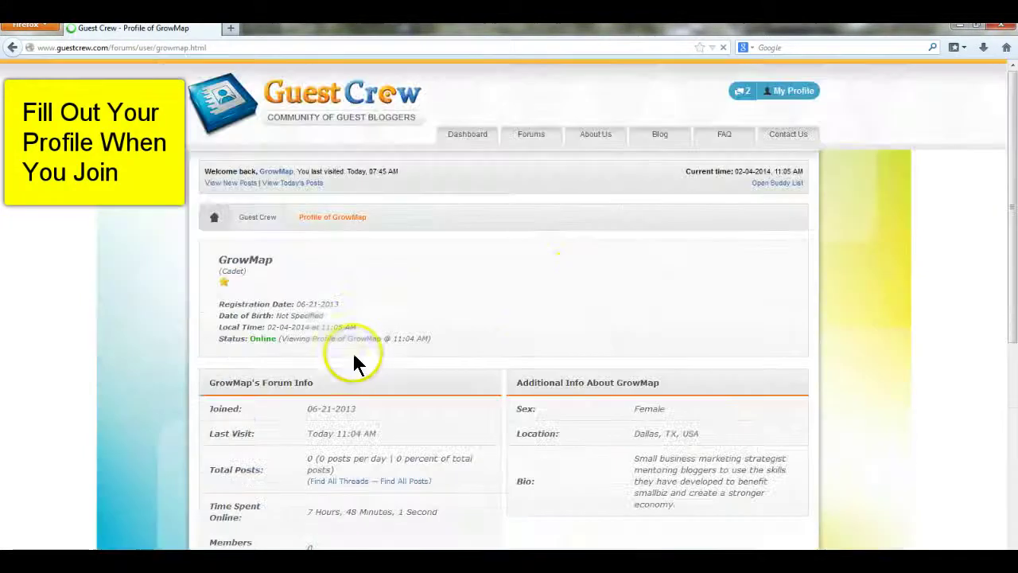
scroll(552, 283, "down", 3)
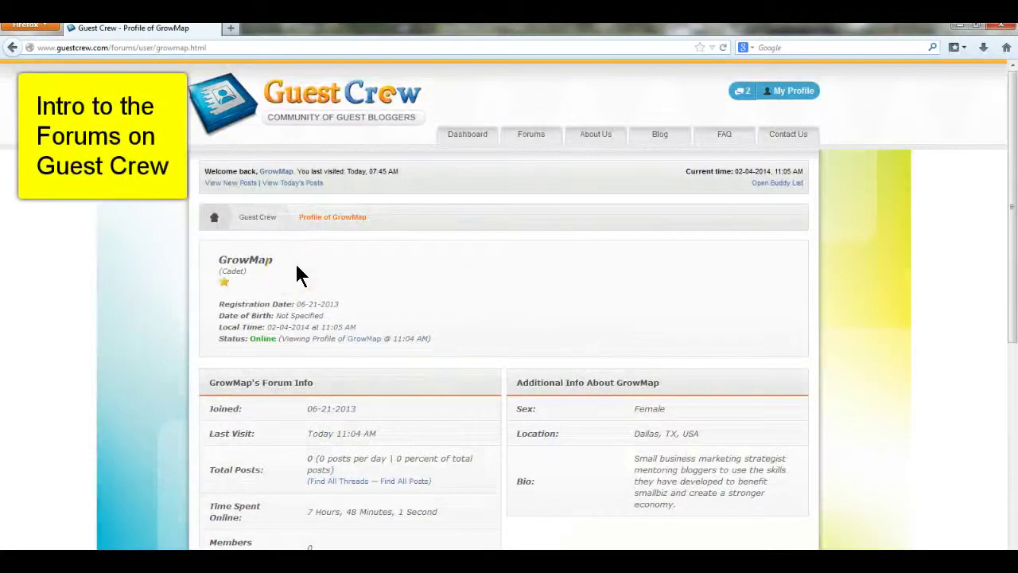
Visit the site's Forums, About Us and Blog pages.
left_click(529, 134)
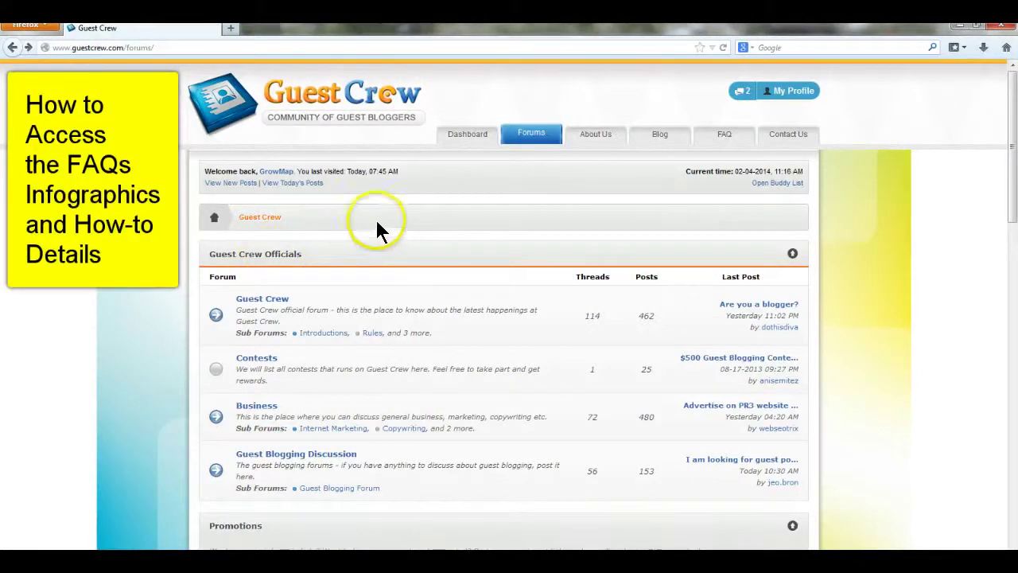
left_click(593, 136)
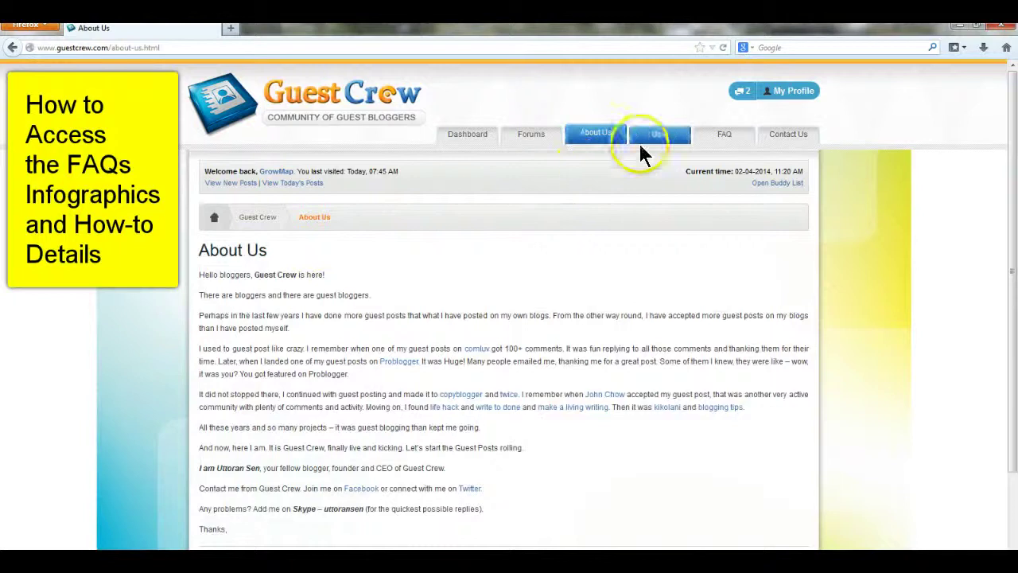
left_click(660, 138)
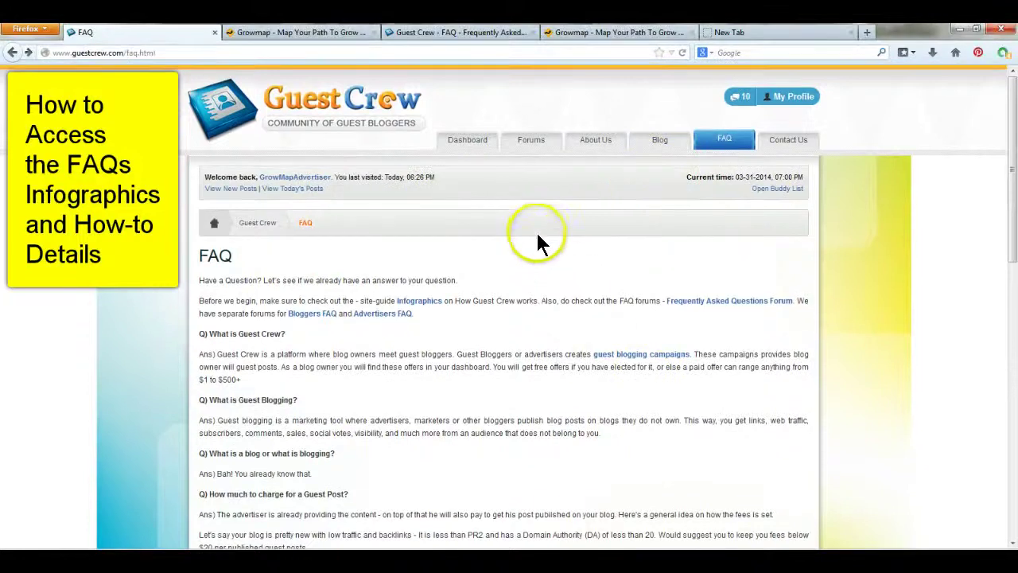
Look through the site-guide infographics for bloggers and advertisers linked in the FAQ, and return to the FAQ page.
left_click(422, 303)
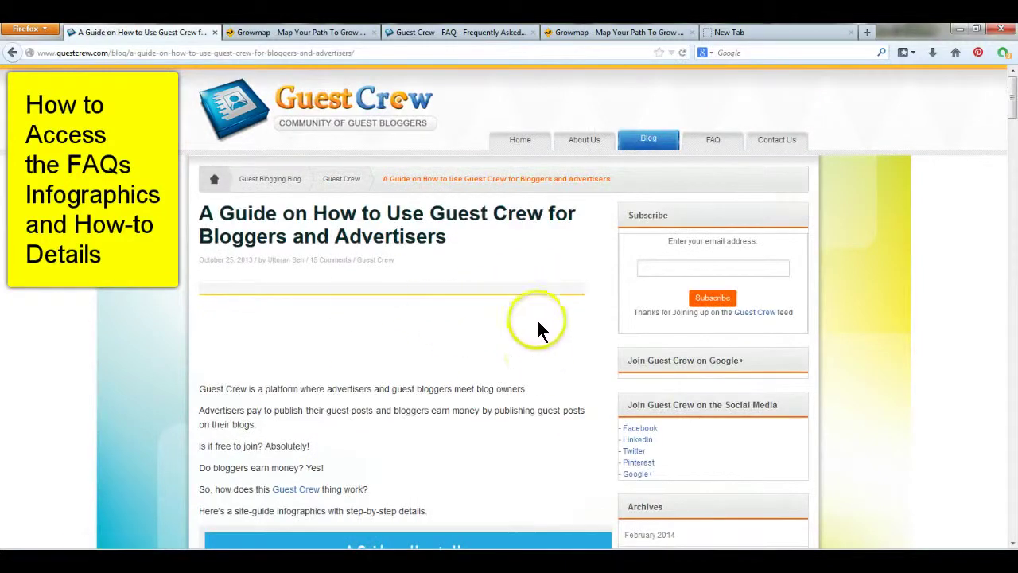
scroll(539, 326, "down", 10)
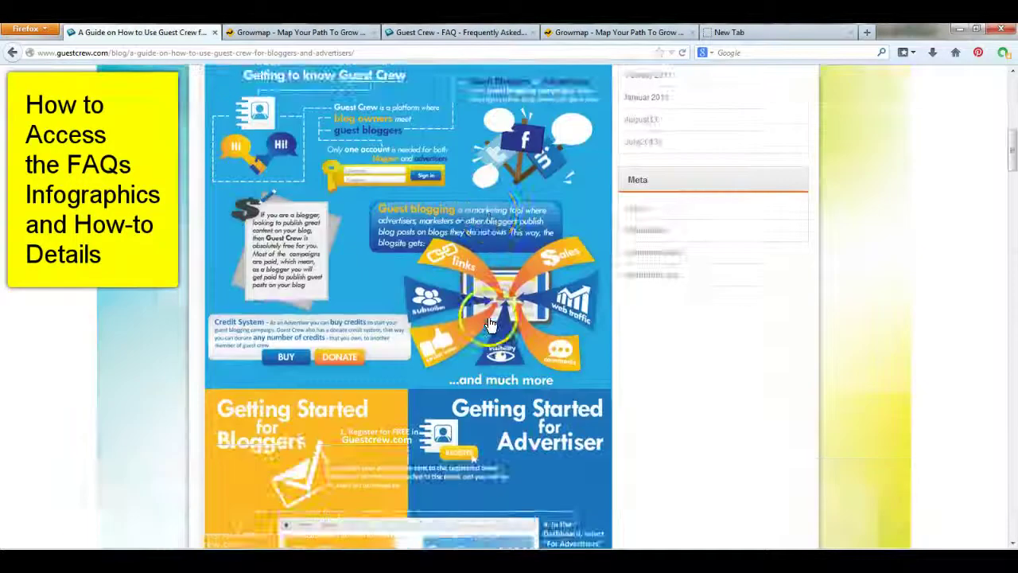
scroll(491, 324, "down", 10)
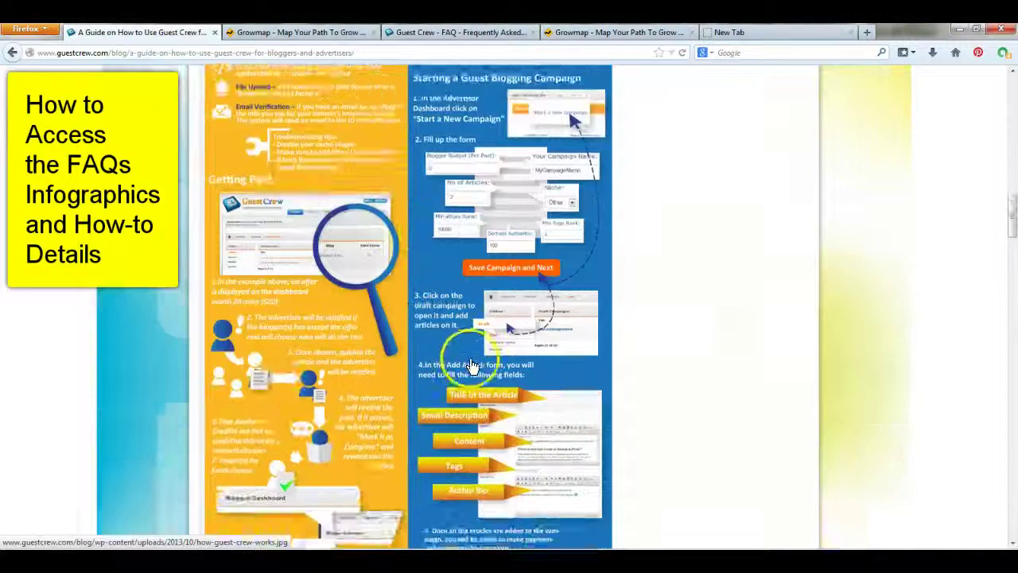
scroll(471, 365, "down", 10)
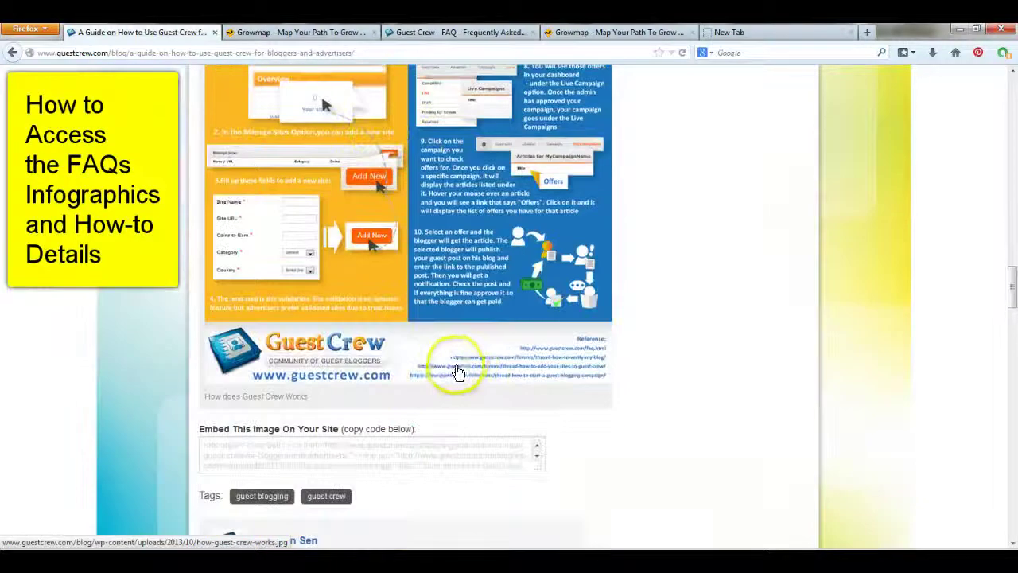
scroll(454, 329, "up", 15)
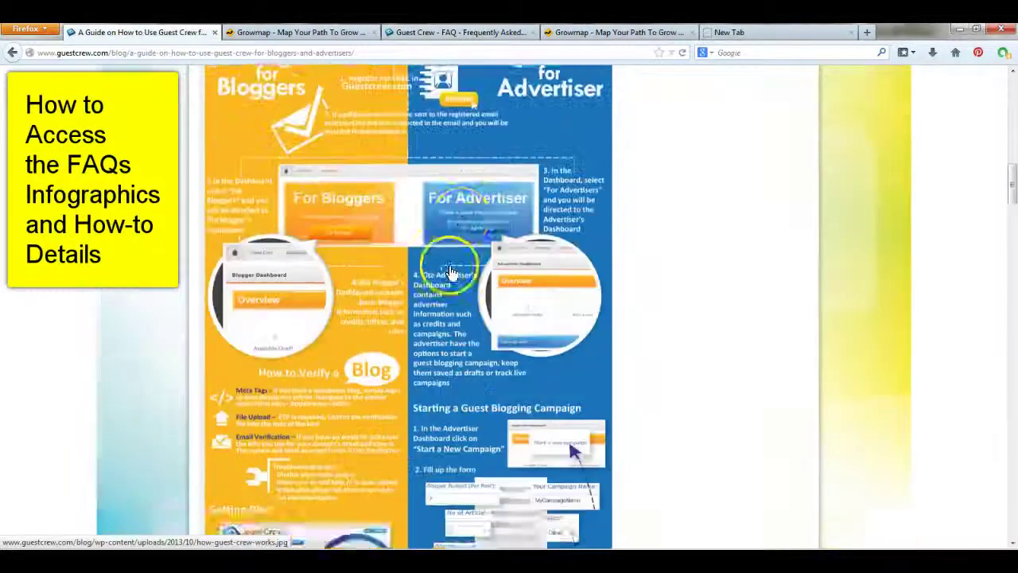
scroll(451, 273, "up", 15)
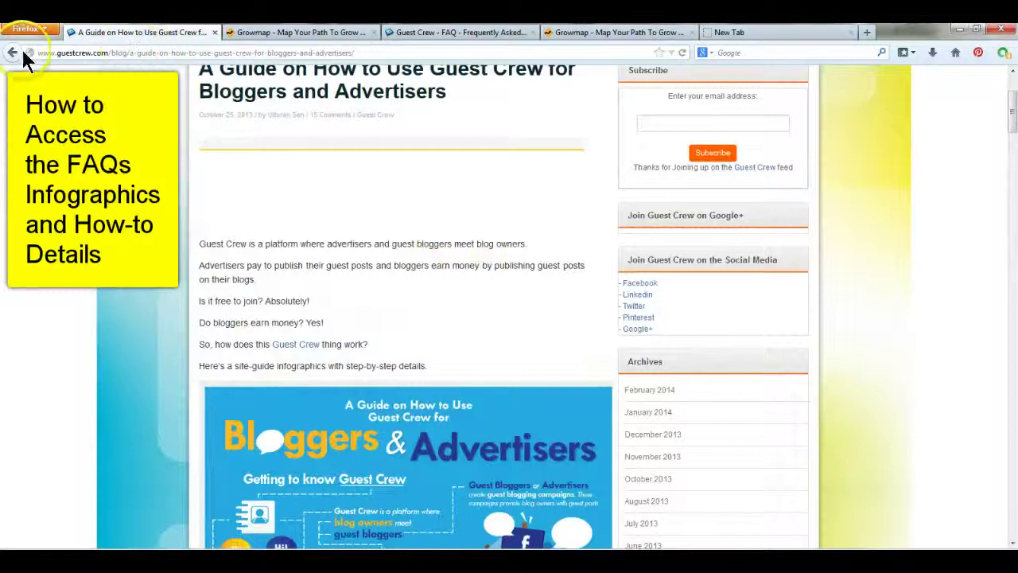
left_click(16, 53)
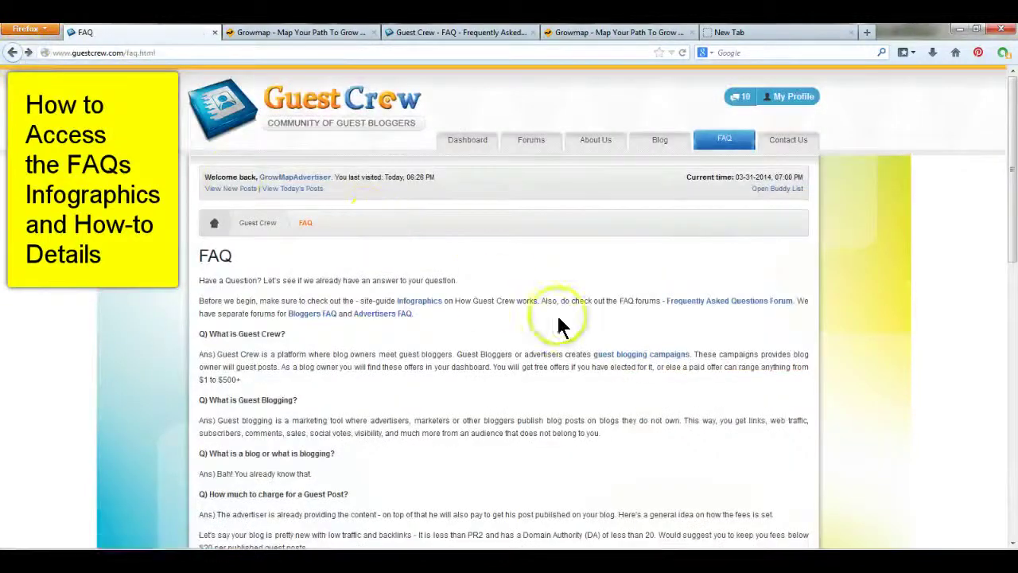
Check the Frequently Asked Questions Forum and the Bloggers FAQ forum linked from the FAQ page.
left_click(728, 305)
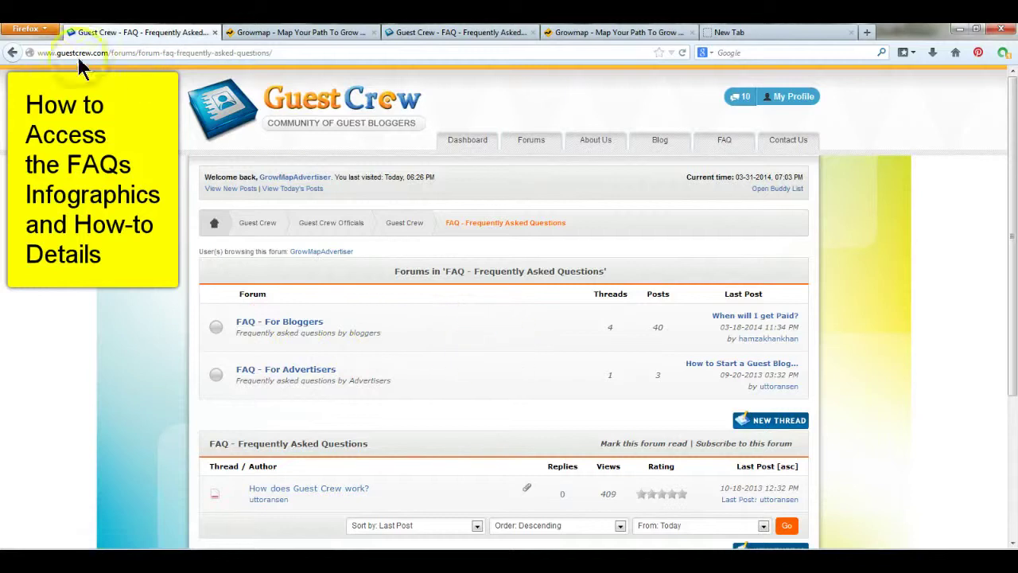
left_click(12, 52)
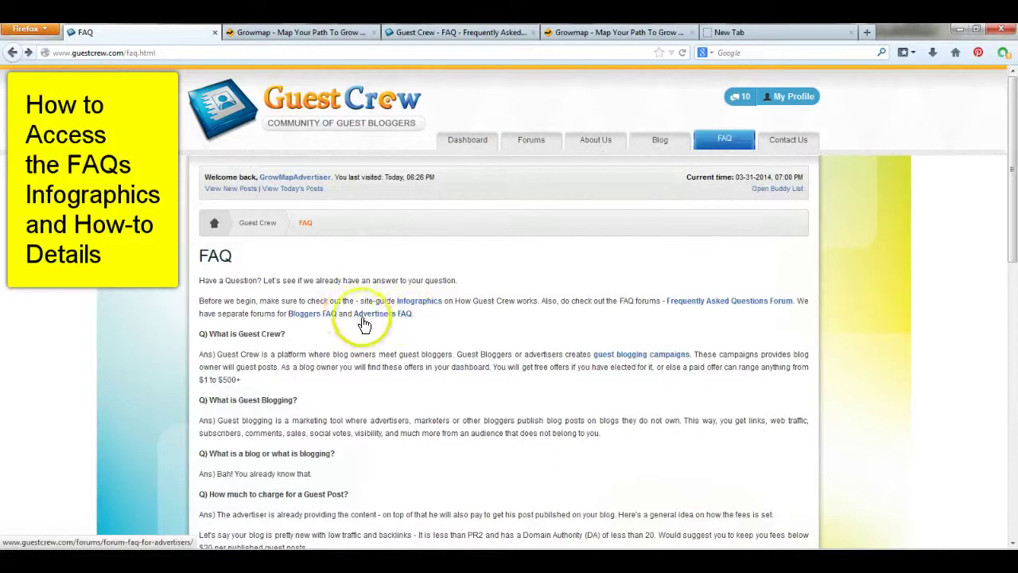
left_click(315, 314)
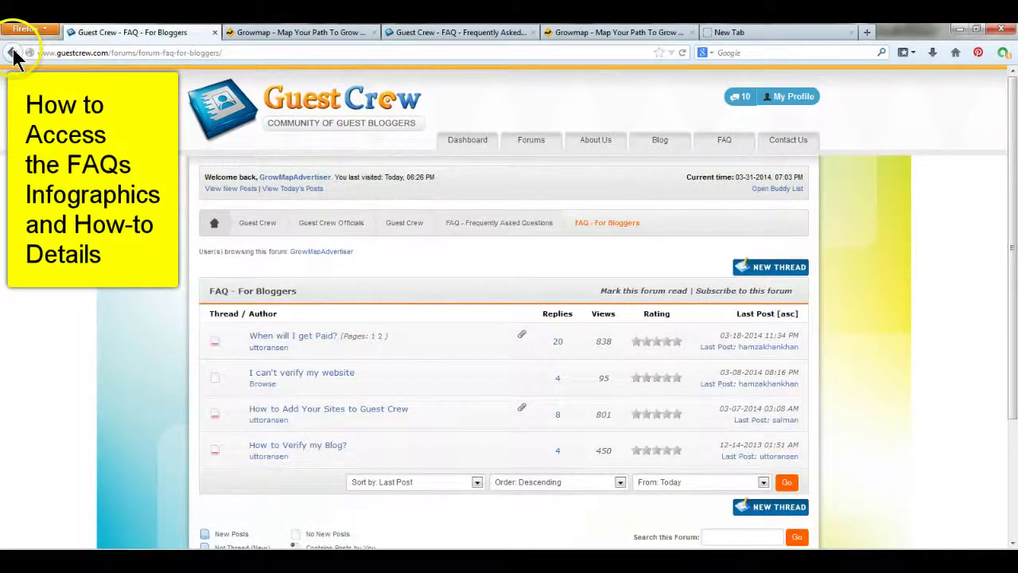
left_click(13, 53)
Read the How to Start a Guest Blogging Campaign thread in the Advertisers FAQ forum.
left_click(375, 308)
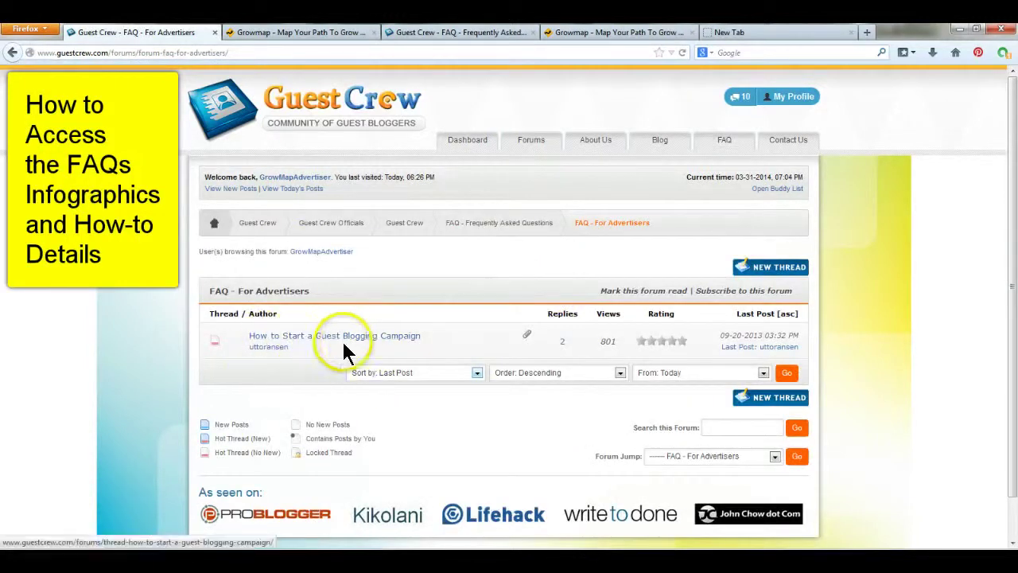
left_click(356, 340)
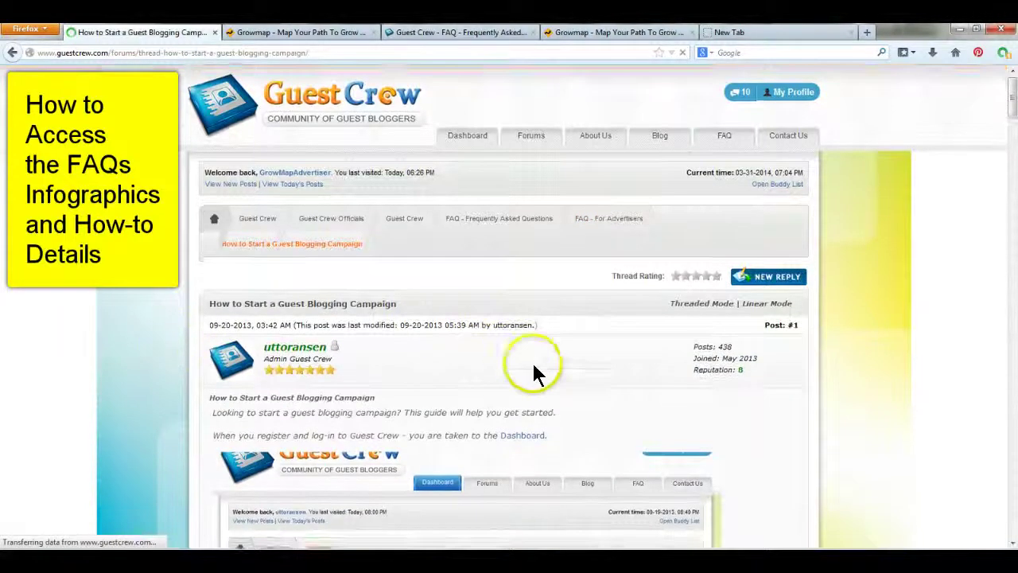
scroll(541, 358, "down", 3)
scroll(555, 341, "down", 3)
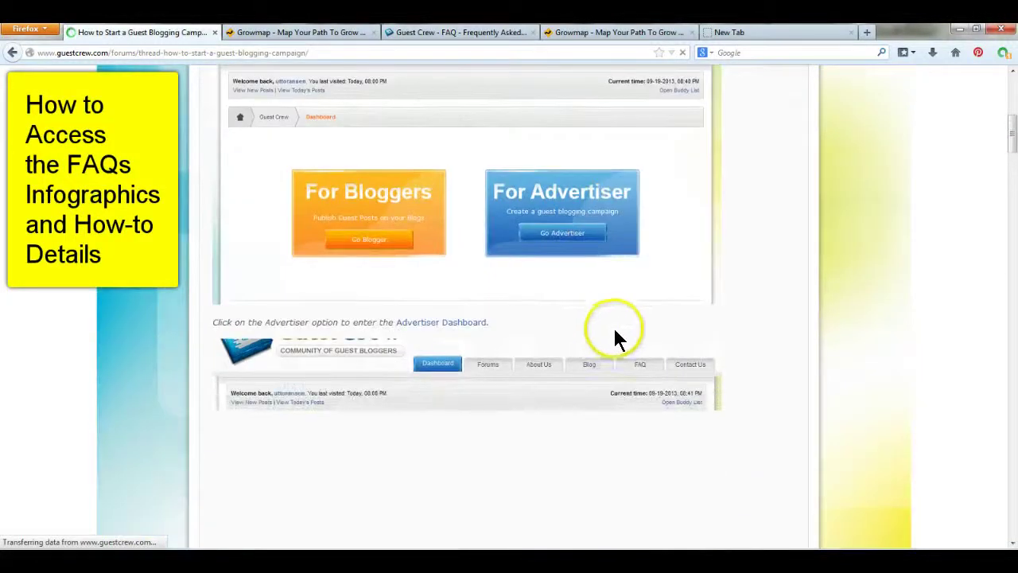
scroll(759, 290, "down", 8)
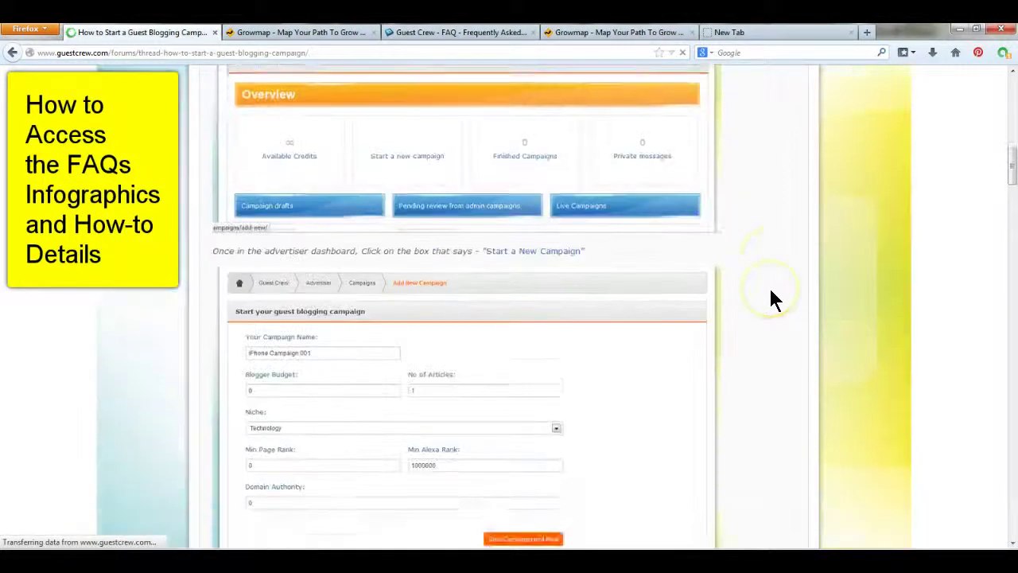
Review the guide's campaign form, article and payment instructions, and return to the FAQ - Frequently Asked Questions forum.
scroll(769, 290, "down", 4)
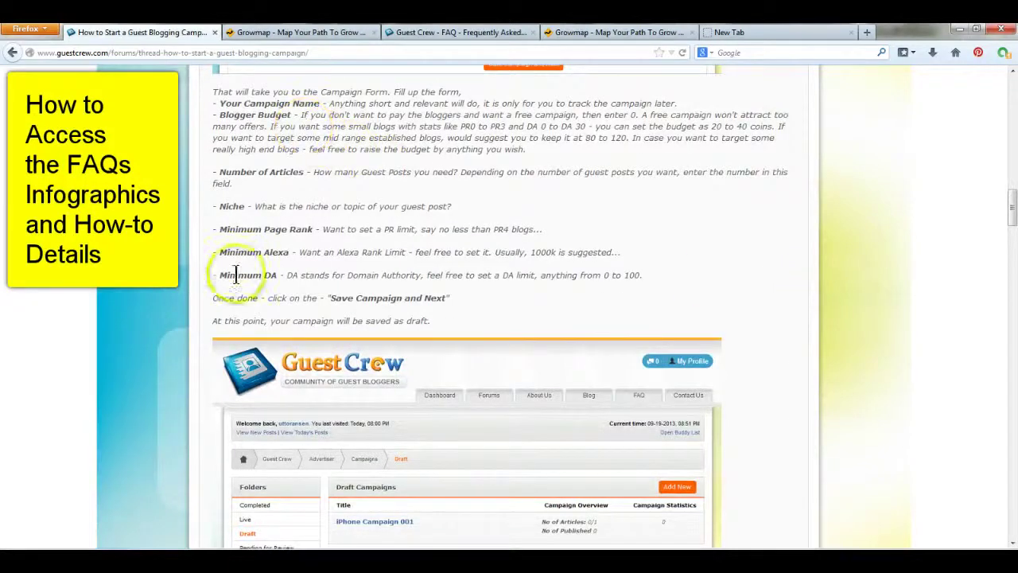
scroll(793, 272, "down", 10)
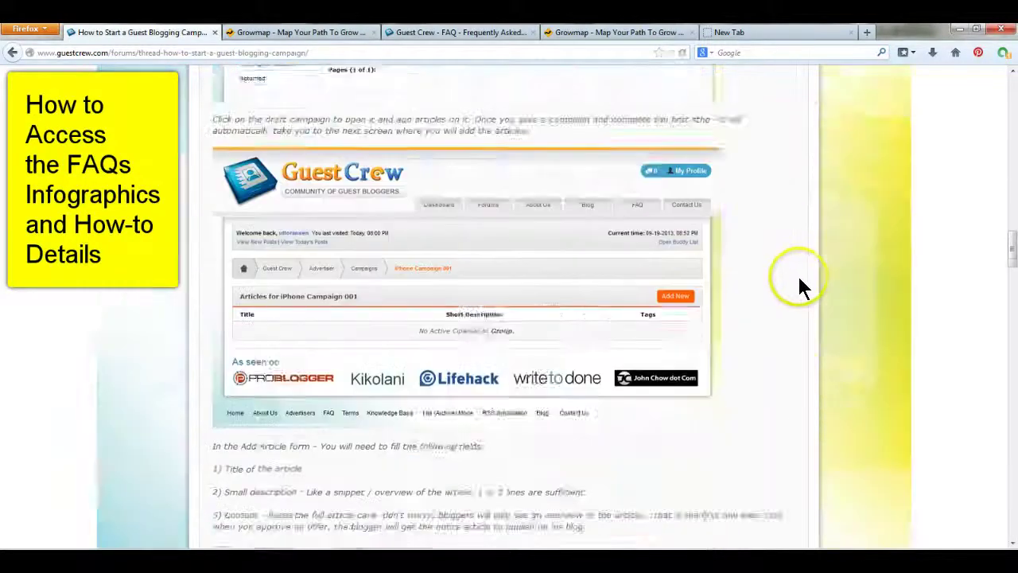
scroll(836, 301, "down", 5)
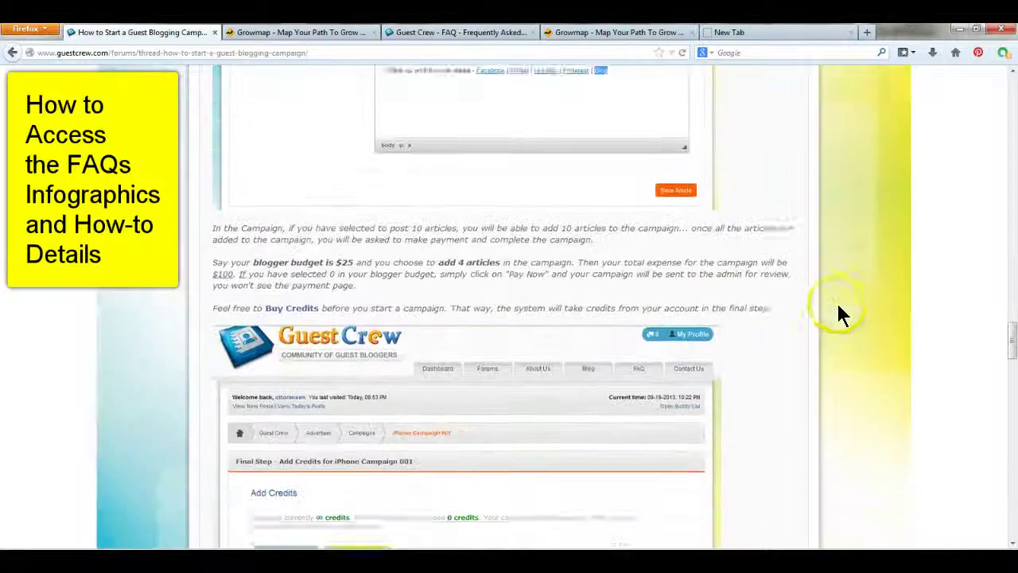
left_click_drag(1006, 346, 1011, 87)
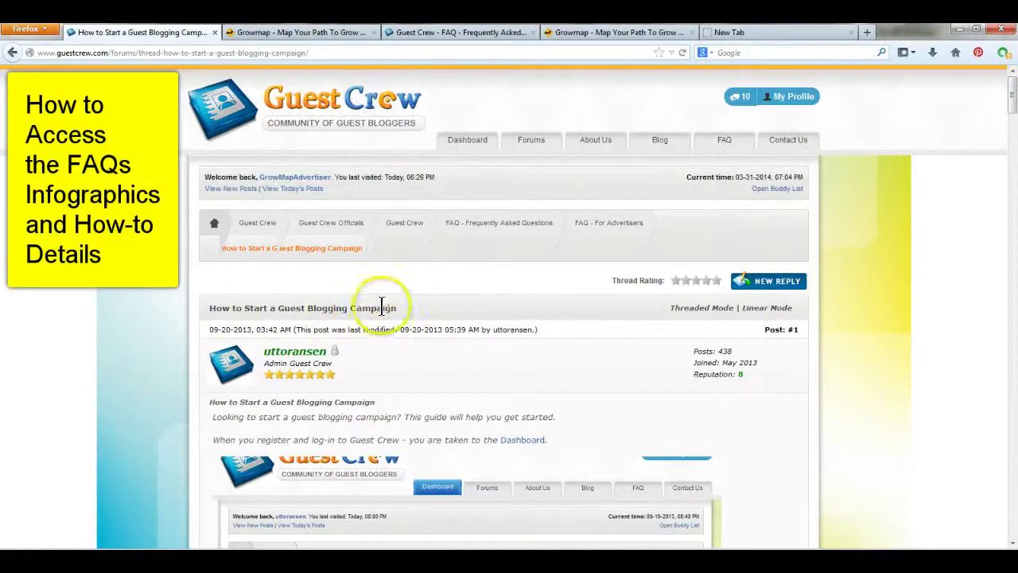
left_click(12, 54)
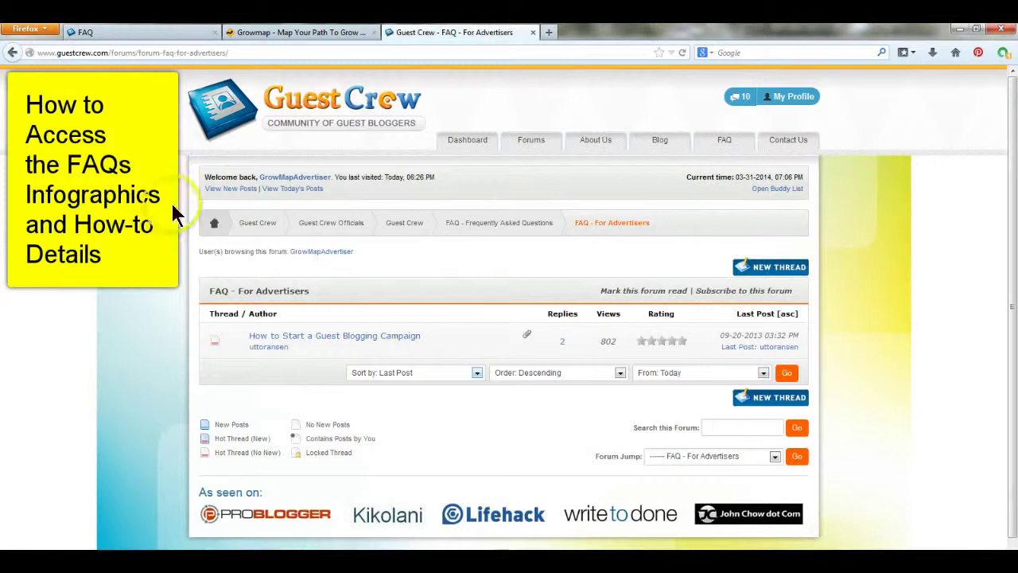
left_click(12, 53)
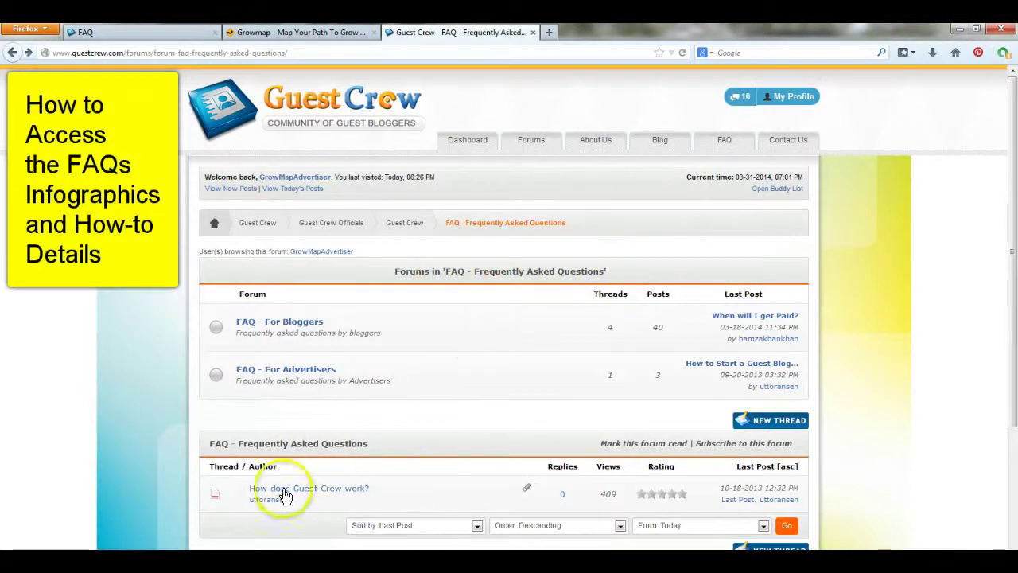
Open the How does Guest Crew work? thread and look through its bloggers and advertisers infographic and site walkthrough.
left_click(346, 493)
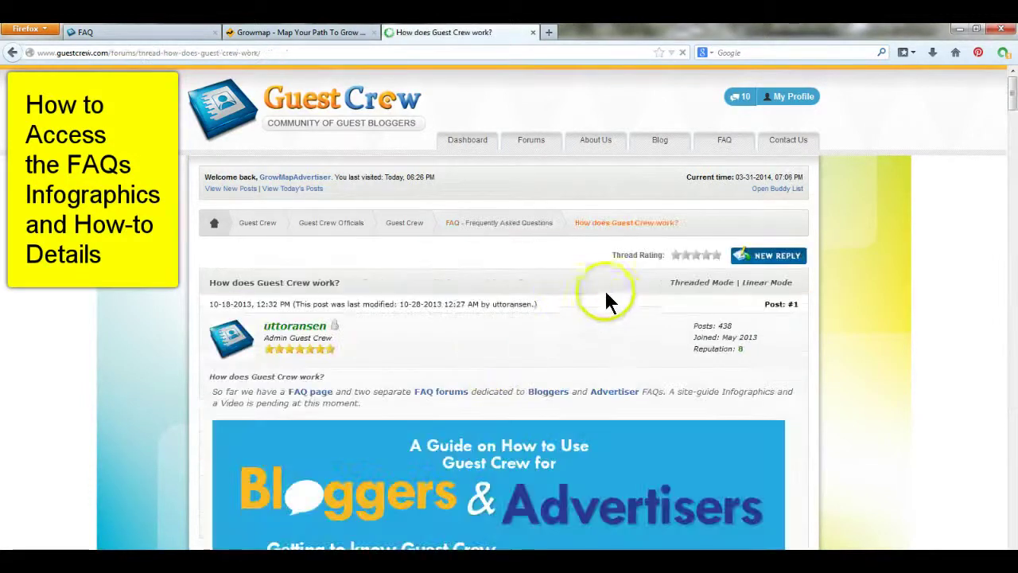
scroll(764, 398, "down", 5)
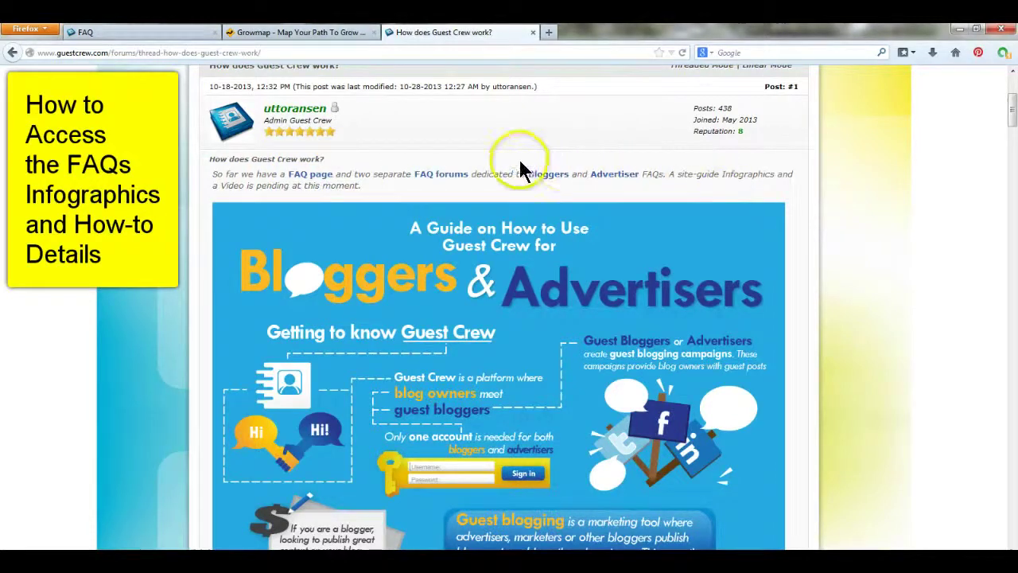
scroll(798, 226, "down", 15)
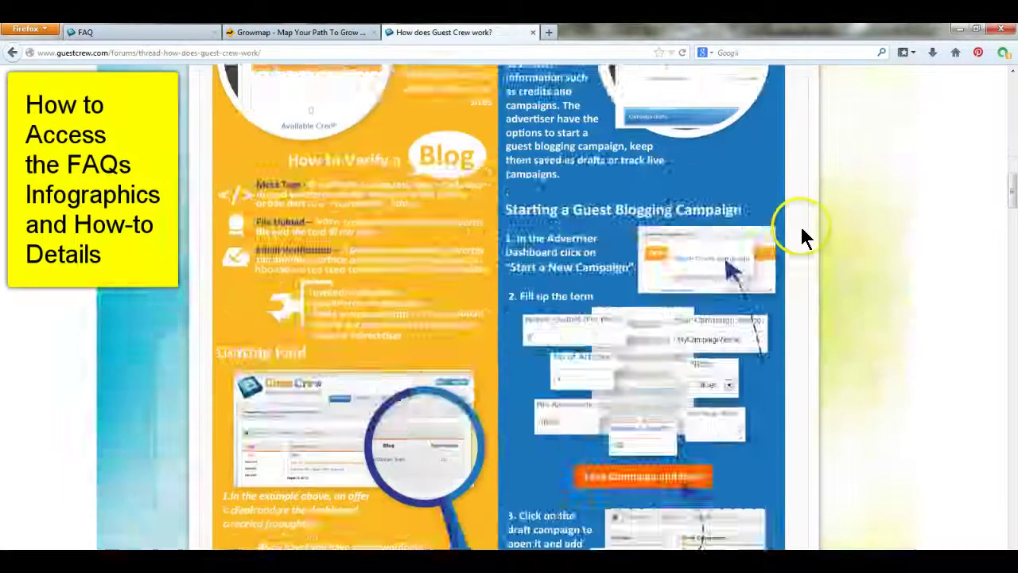
scroll(799, 225, "down", 20)
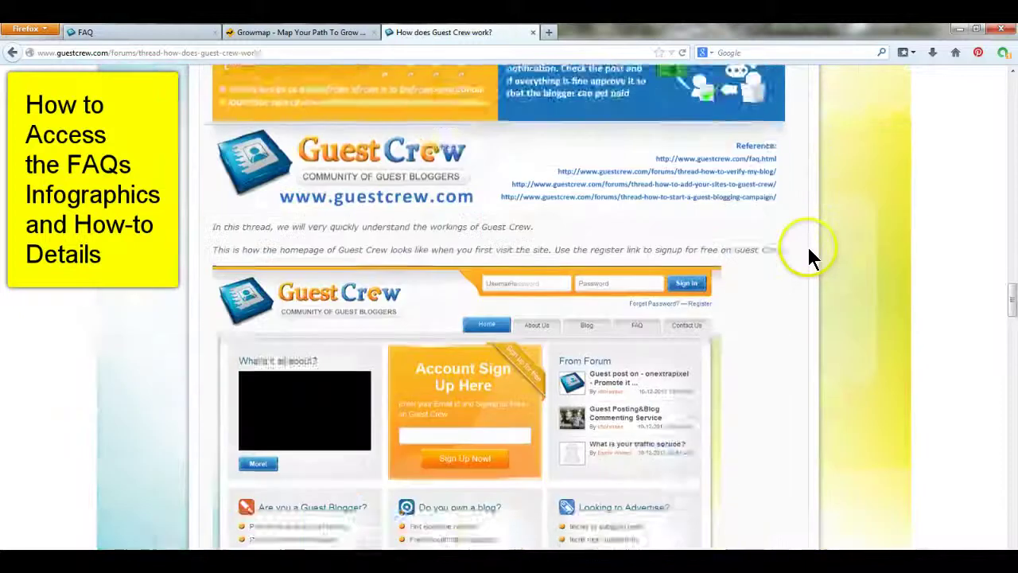
scroll(807, 244, "down", 10)
left_click_drag(1015, 337, 1011, 80)
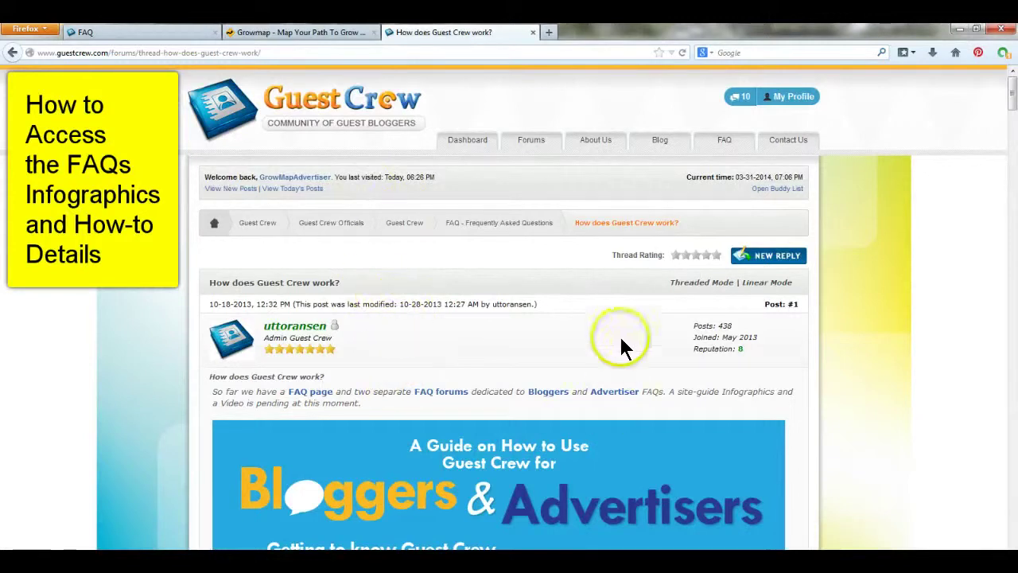
Skim the questions and answers on the FAQ page and open the Contact Us page.
left_click(790, 143)
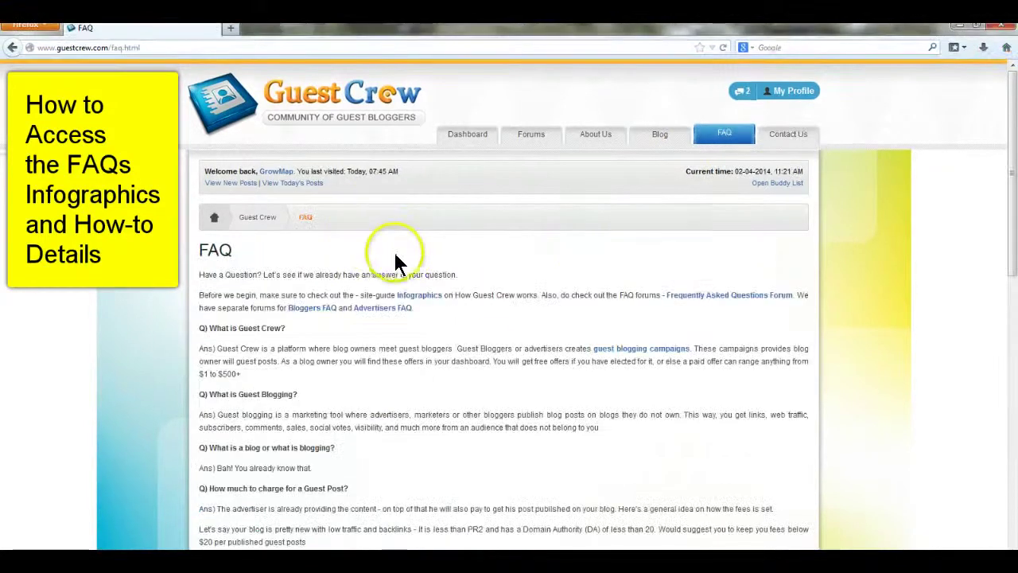
scroll(395, 256, "down", 7)
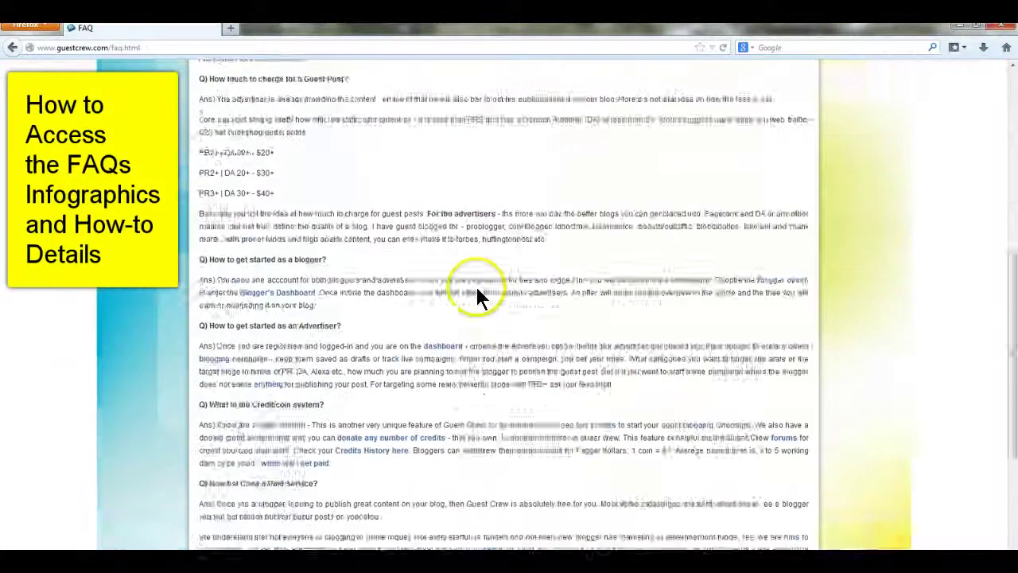
scroll(479, 292, "down", 3)
scroll(484, 291, "up", 10)
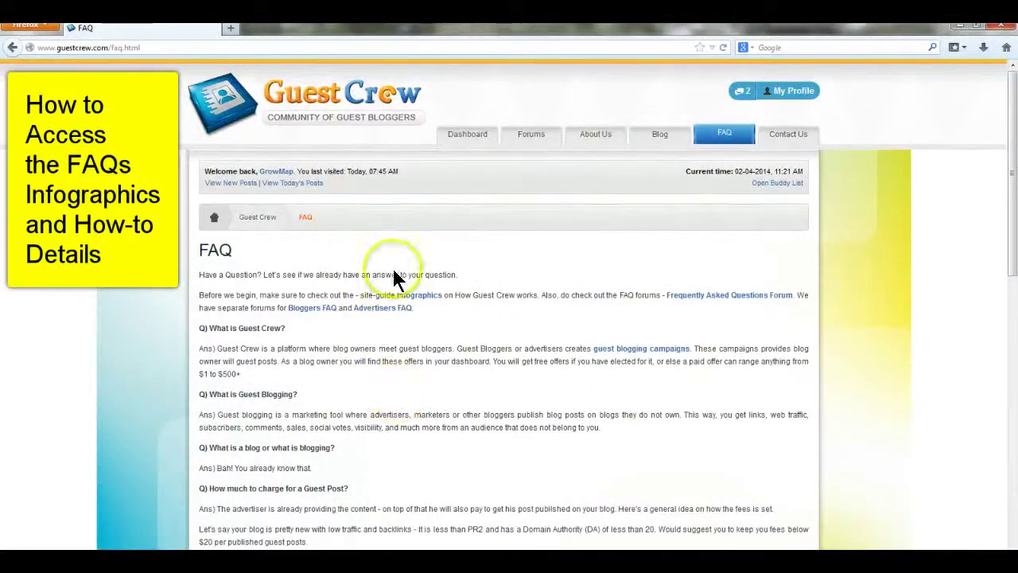
left_click(787, 135)
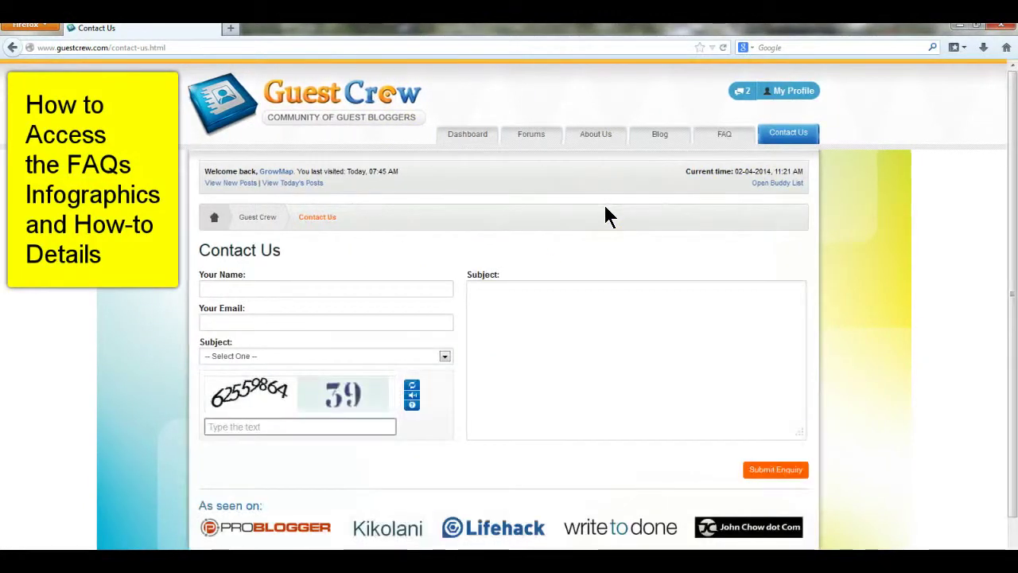
Open the Forums page and look through its forum categories down to the Buy Sell Forum and back.
left_click(532, 137)
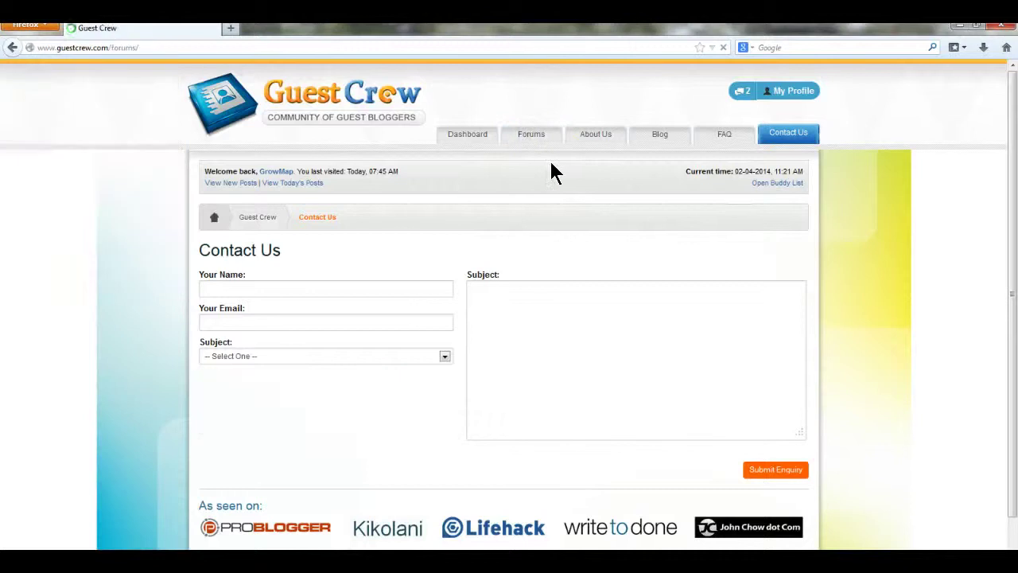
left_click(532, 135)
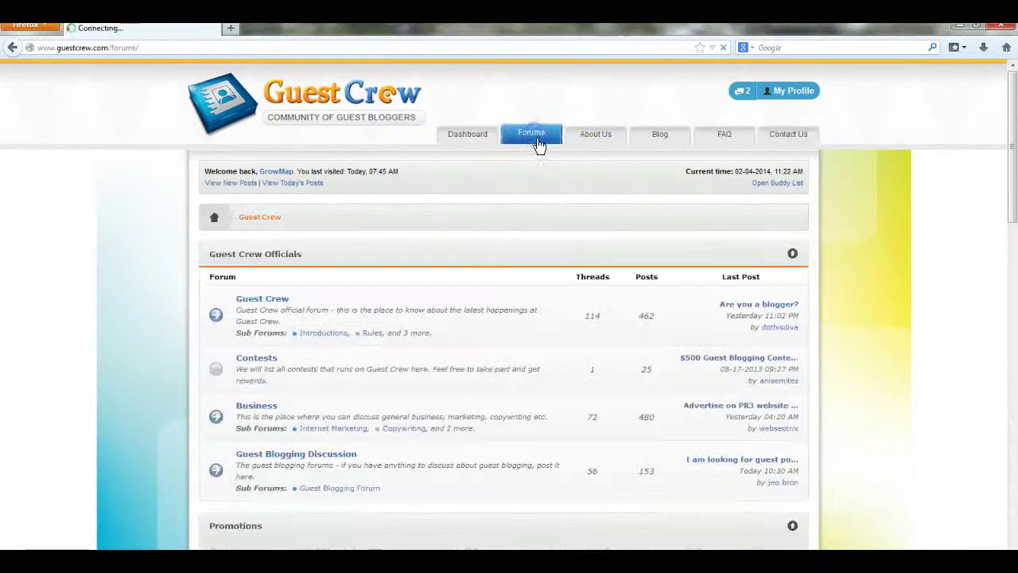
left_click_drag(1009, 140, 1003, 261)
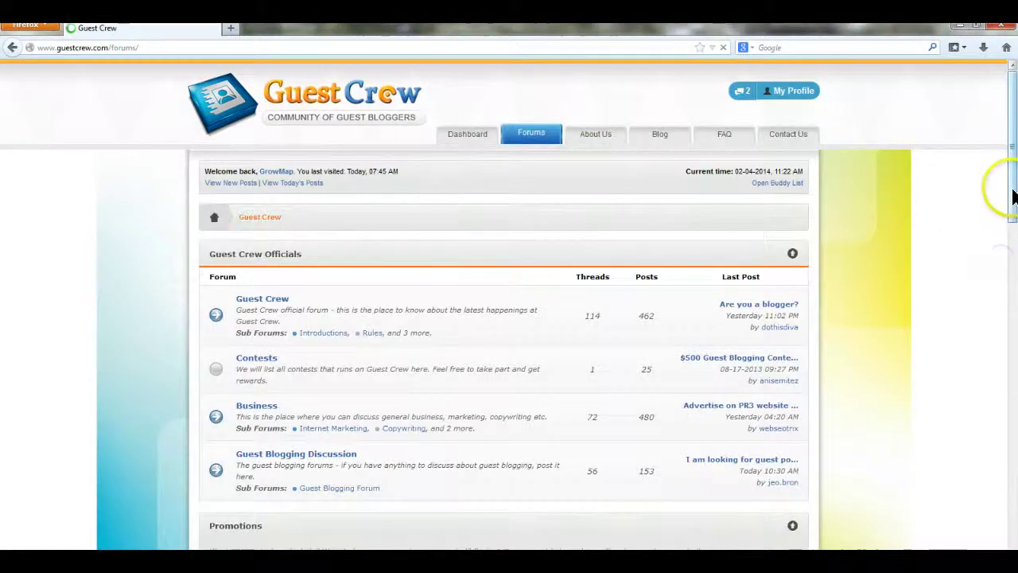
left_click_drag(1012, 189, 1014, 441)
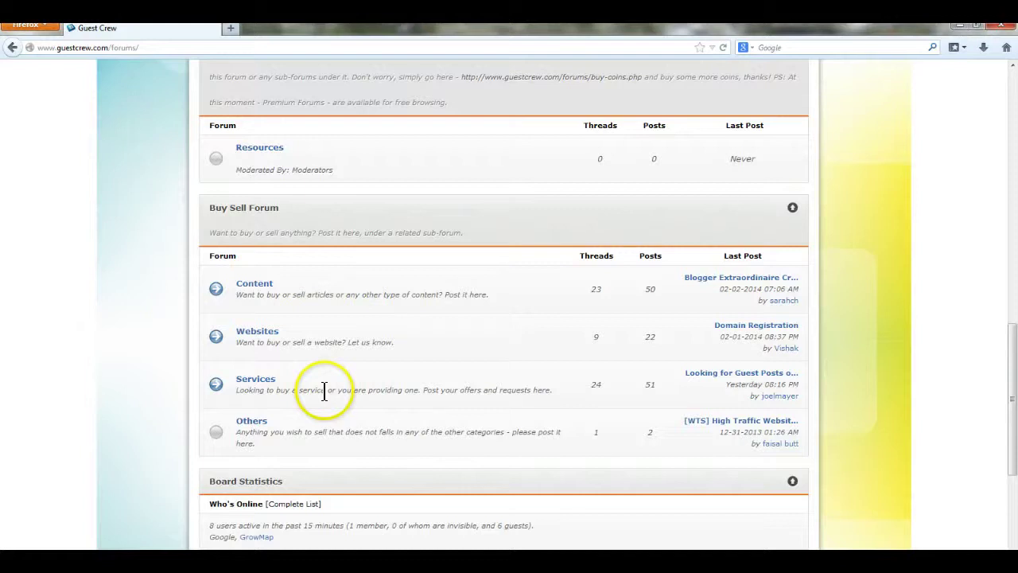
left_click_drag(1012, 412, 1013, 117)
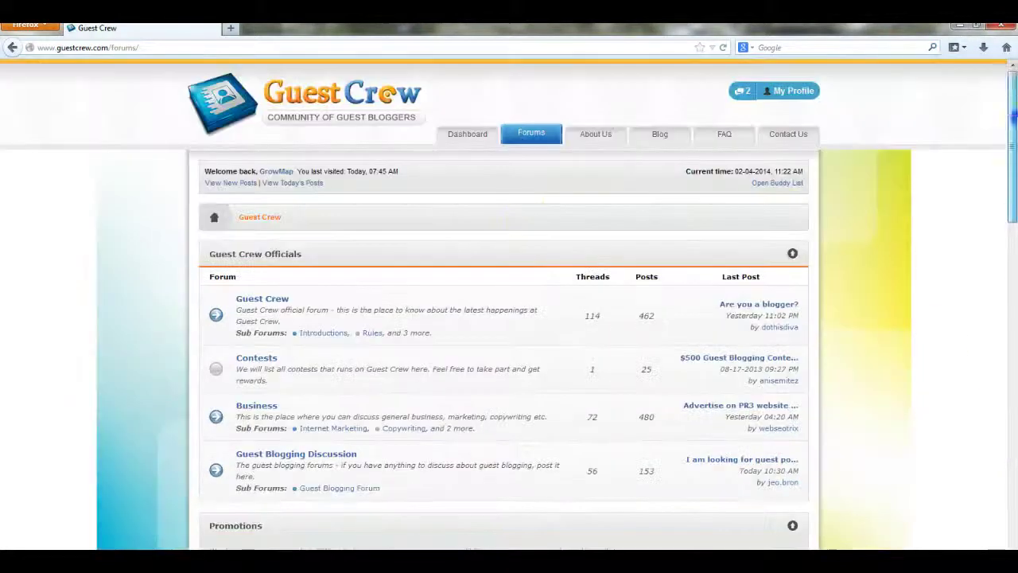